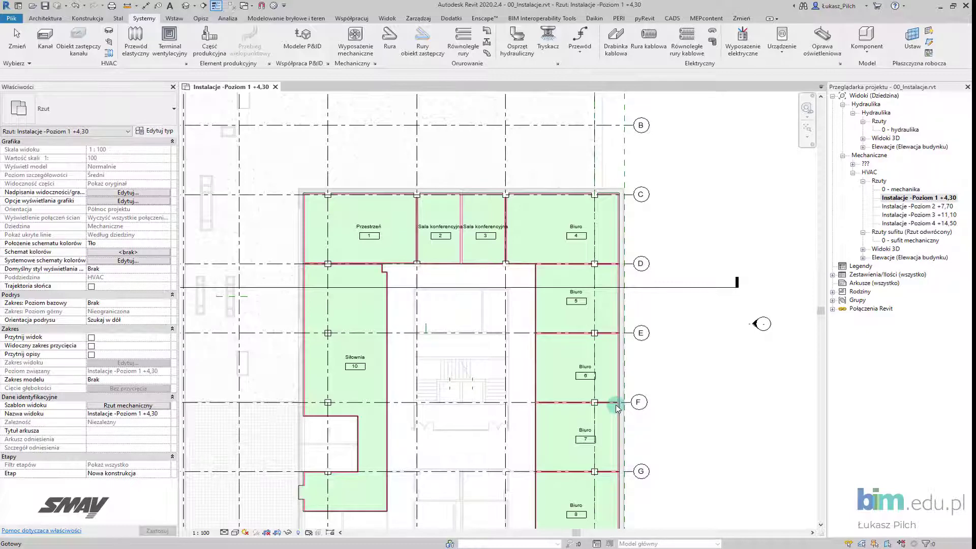
Set the Duct tool to Kanał prostokątny Kolana łukowe/trójniki, 700 × 200 mm at 2700 mm elevation
click(825, 320)
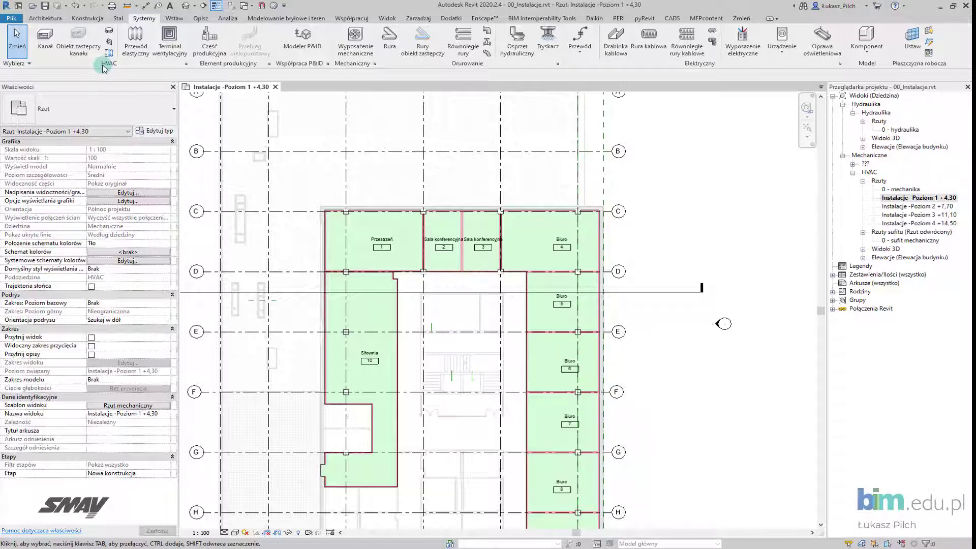
click(47, 50)
scroll(445, 332, up, 1)
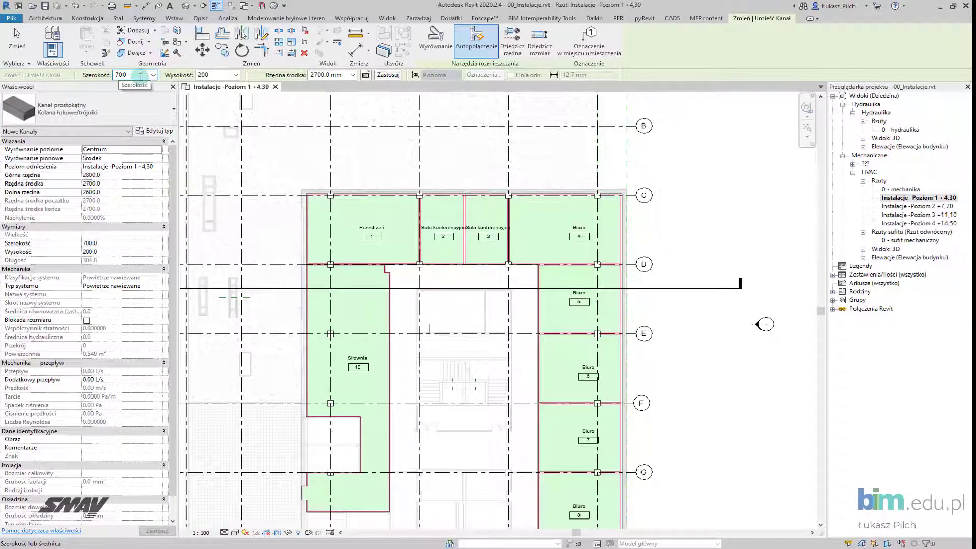
click(219, 74)
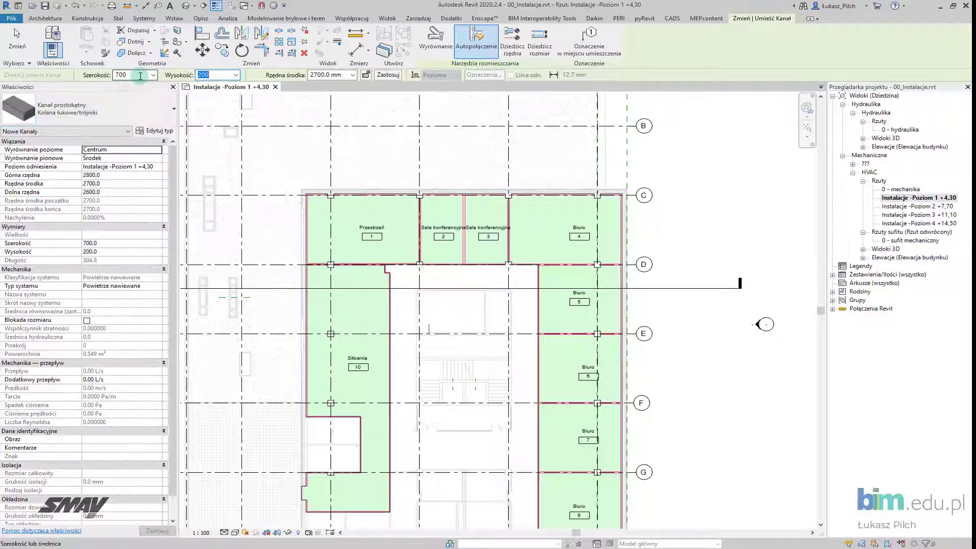
click(91, 109)
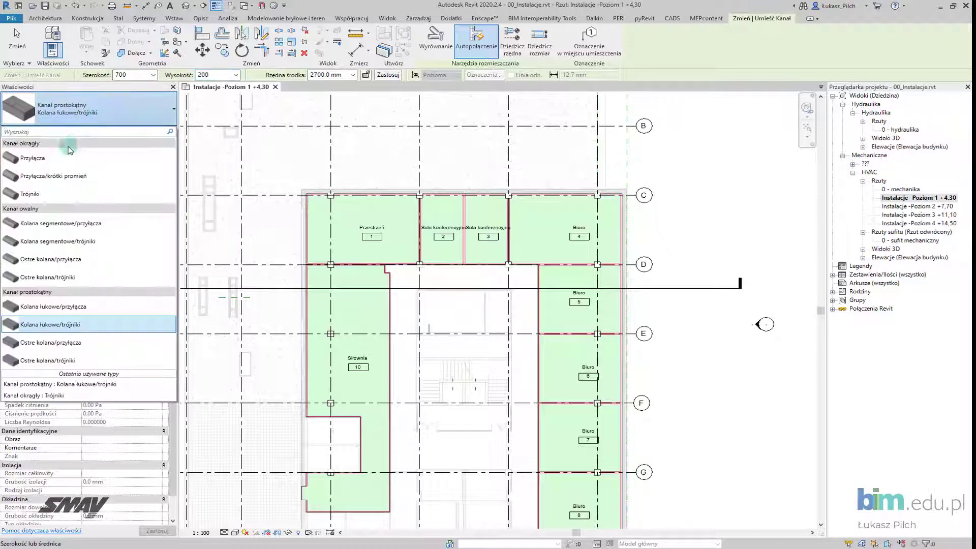
click(52, 196)
click(136, 77)
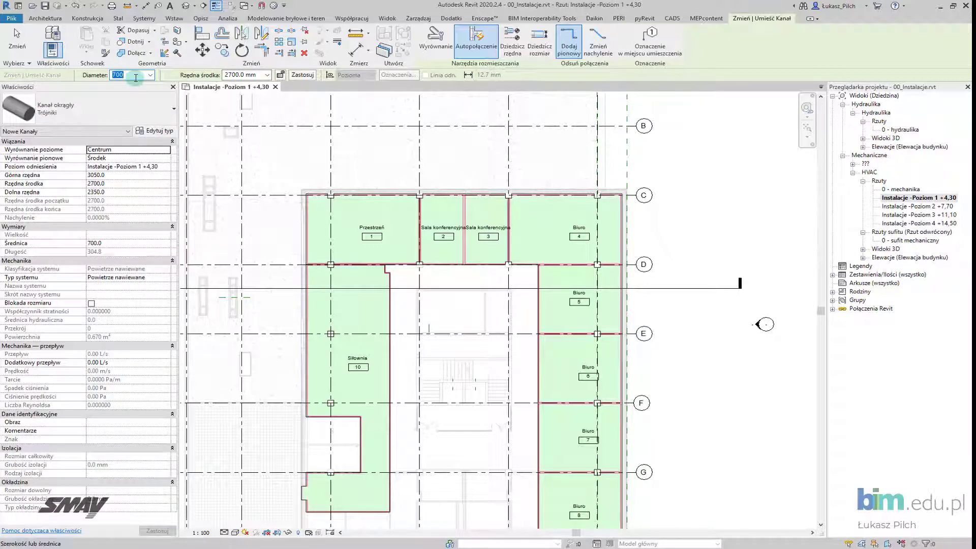
click(91, 109)
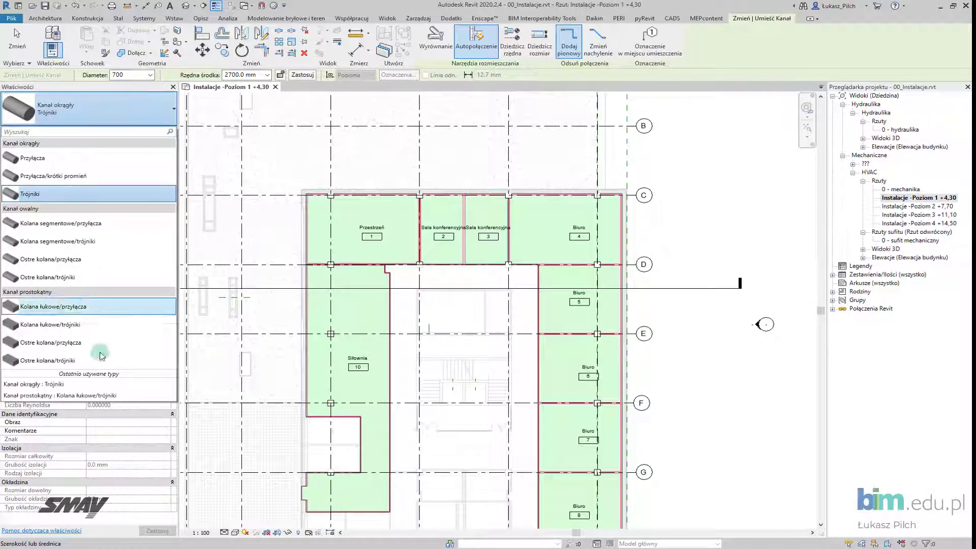
click(81, 325)
text(200)
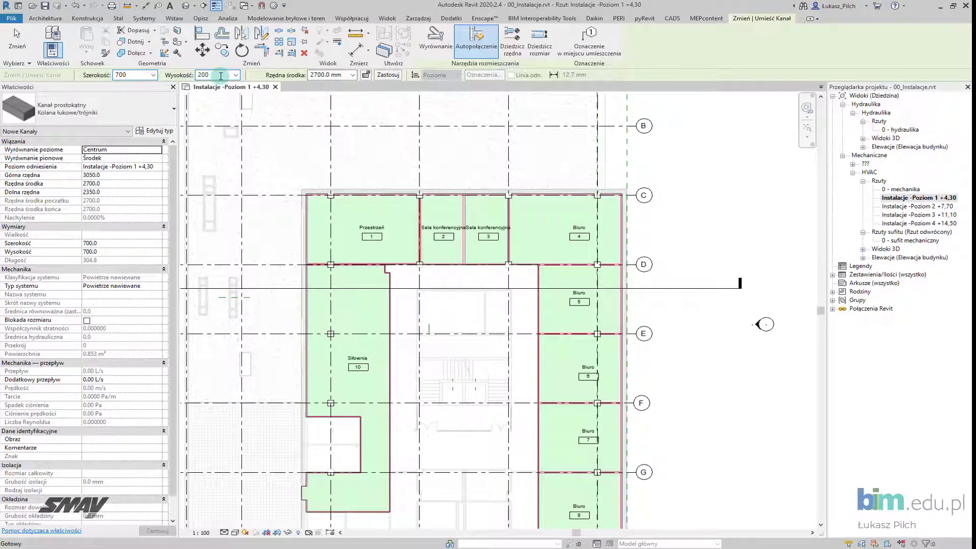
key(Return)
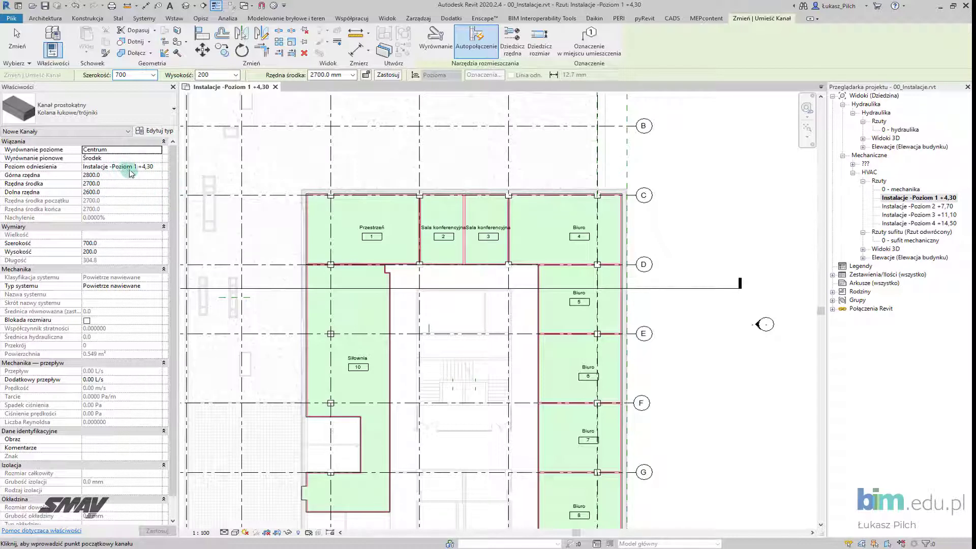
Draw a vertical supply-air duct from just above grid E up toward grid D
middle_drag(442, 310, 445, 312)
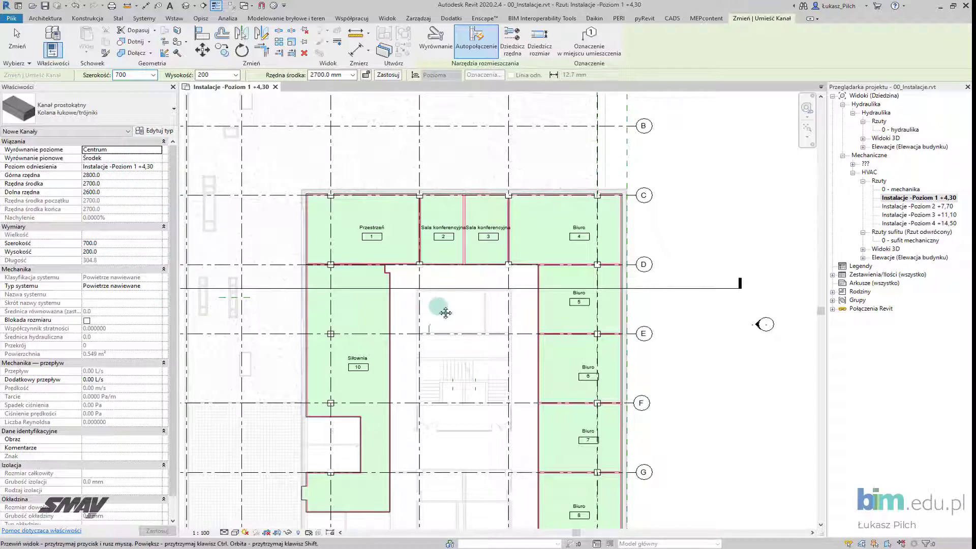
scroll(432, 303, up, 1)
scroll(426, 299, up, 1)
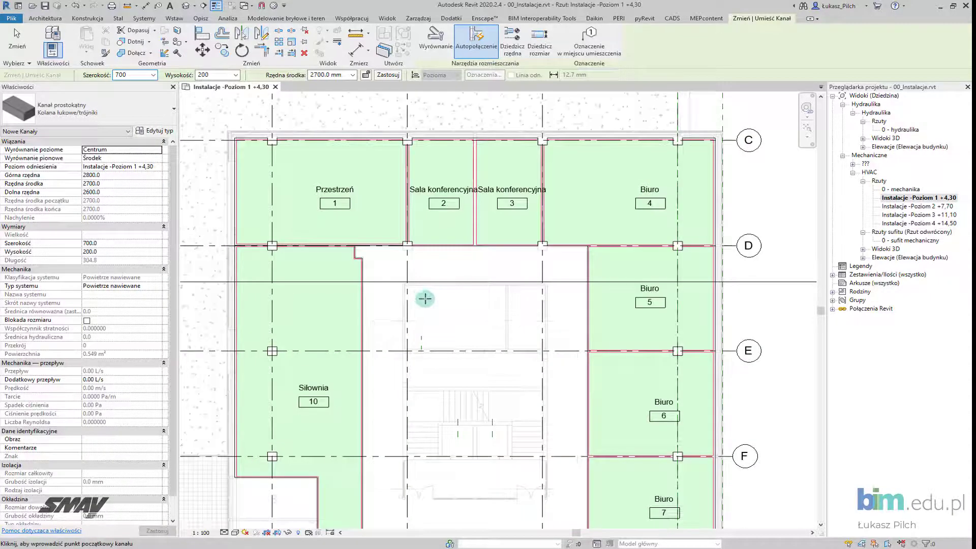
click(421, 356)
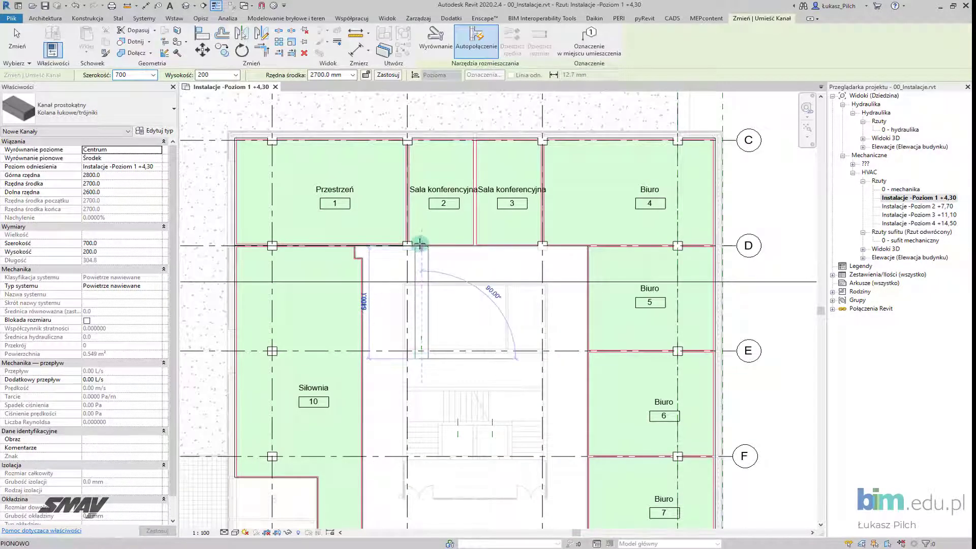
click(420, 273)
key(Escape)
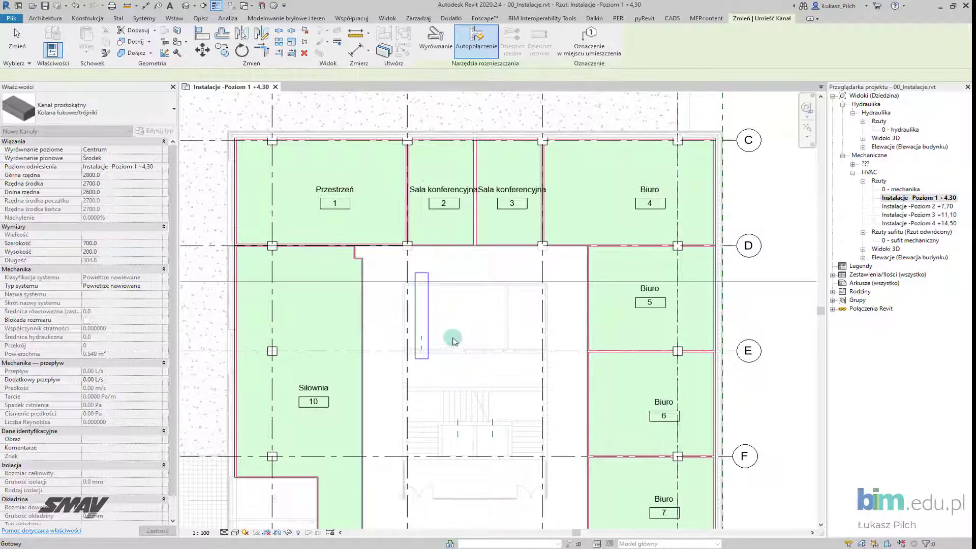
Switch the system type to Powietrze usuwane and draw a parallel exhaust duct from grid E to D
click(160, 287)
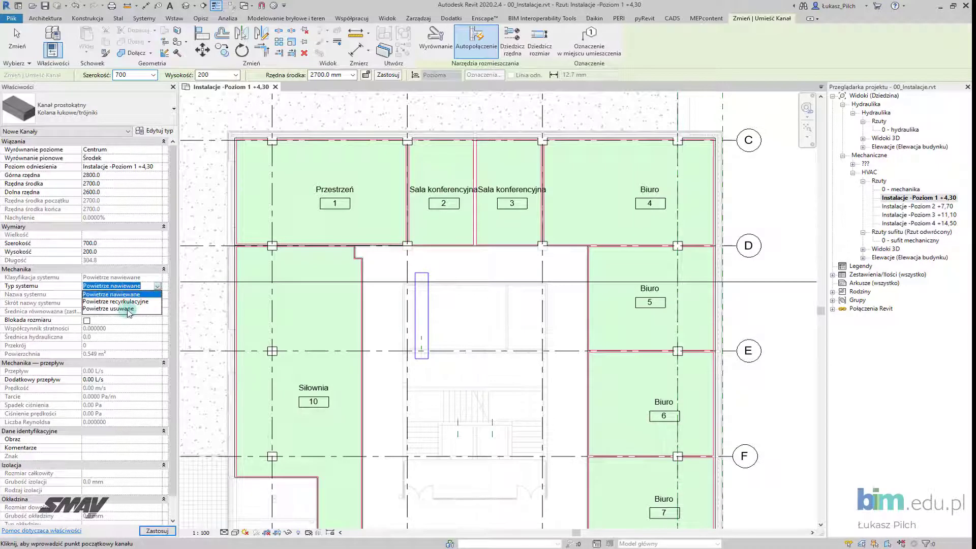
click(129, 309)
click(530, 359)
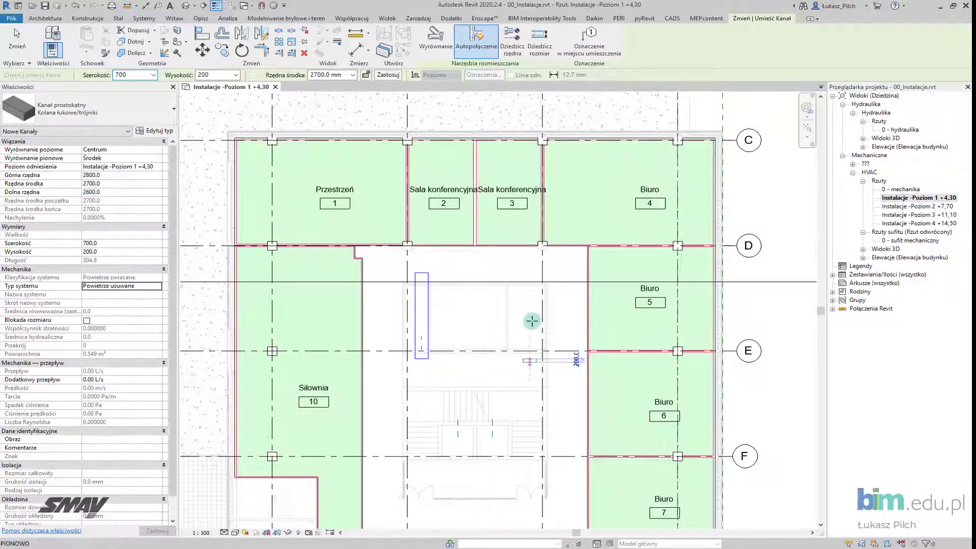
click(530, 272)
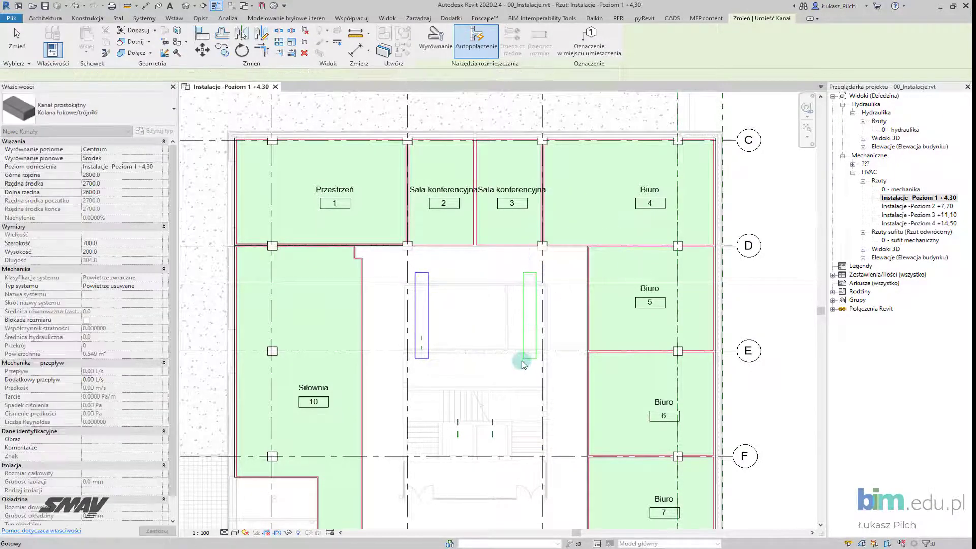
key(Escape)
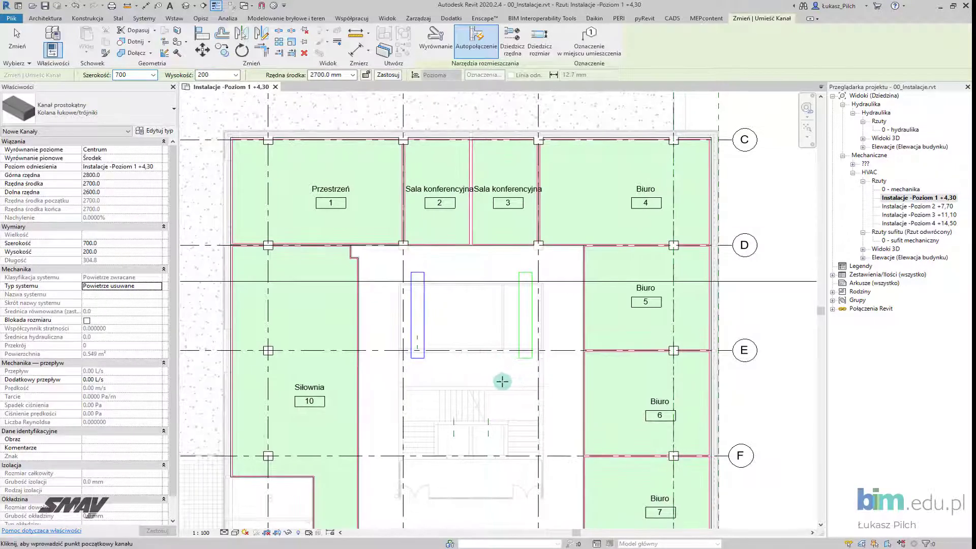
Select the supply duct and open the default 3D view
key(Escape)
click(417, 320)
key(3)
key(d)
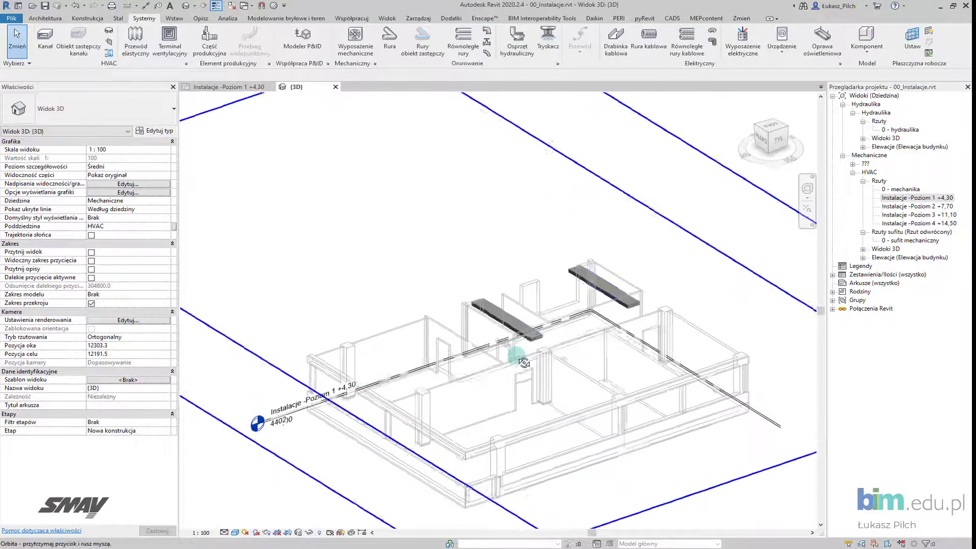
Turn on Zakresy przekrojów in the view's Visibility/Graphics annotation categories
click(362, 479)
middle_drag(356, 497, 376, 475)
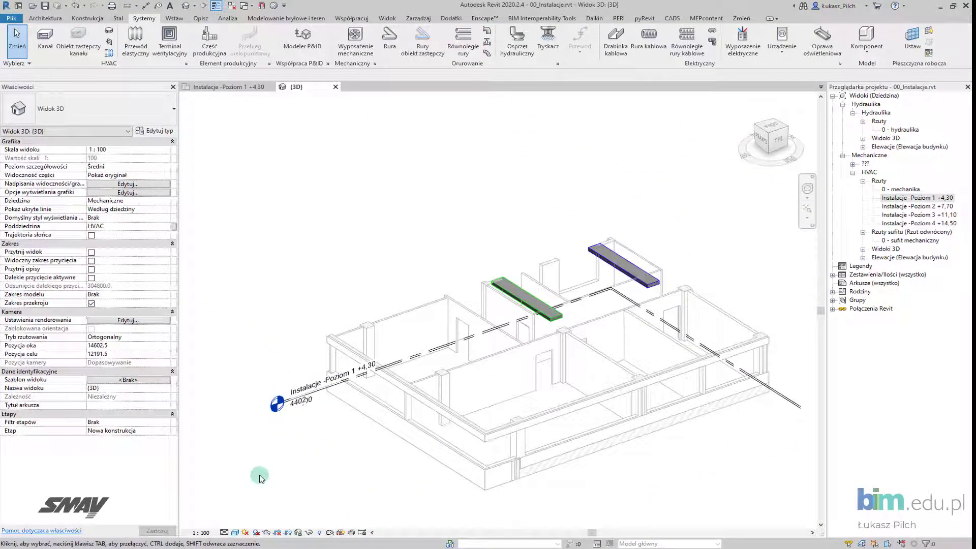
click(137, 184)
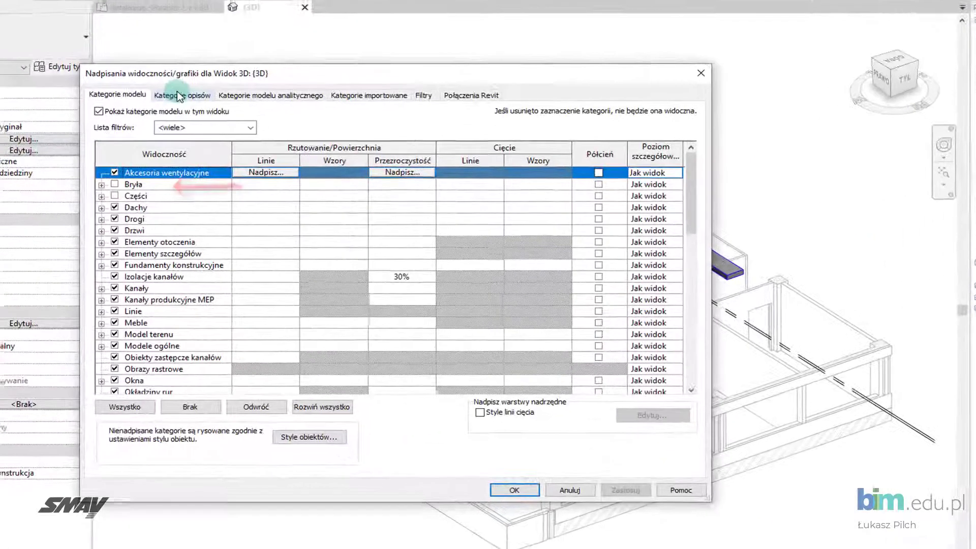
click(179, 96)
click(181, 221)
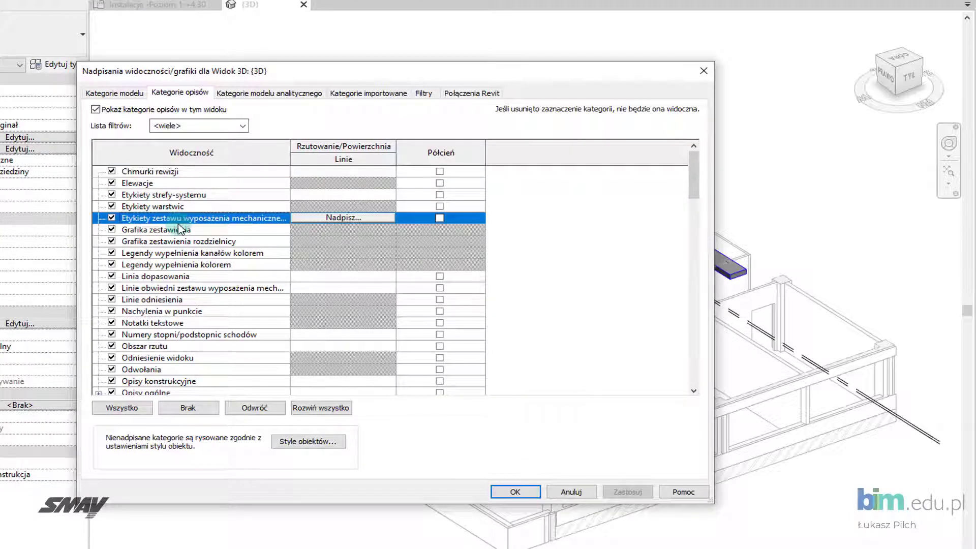
key(z)
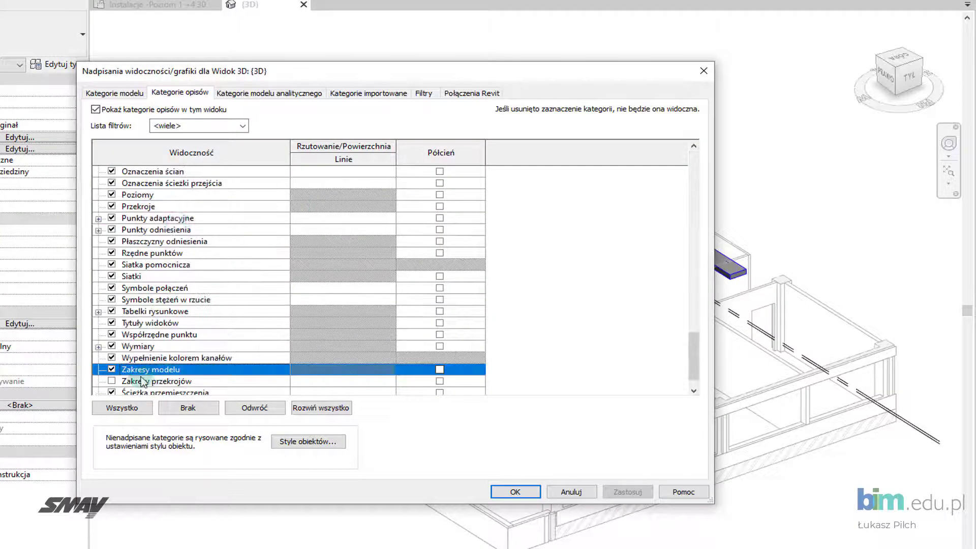
click(111, 381)
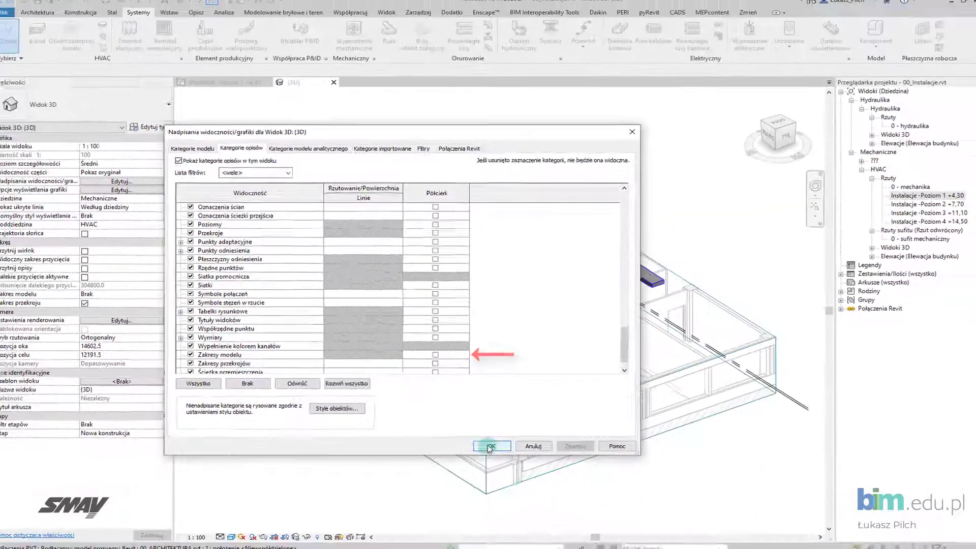
click(515, 492)
Select the section box and orbit the model to inspect it
click(532, 477)
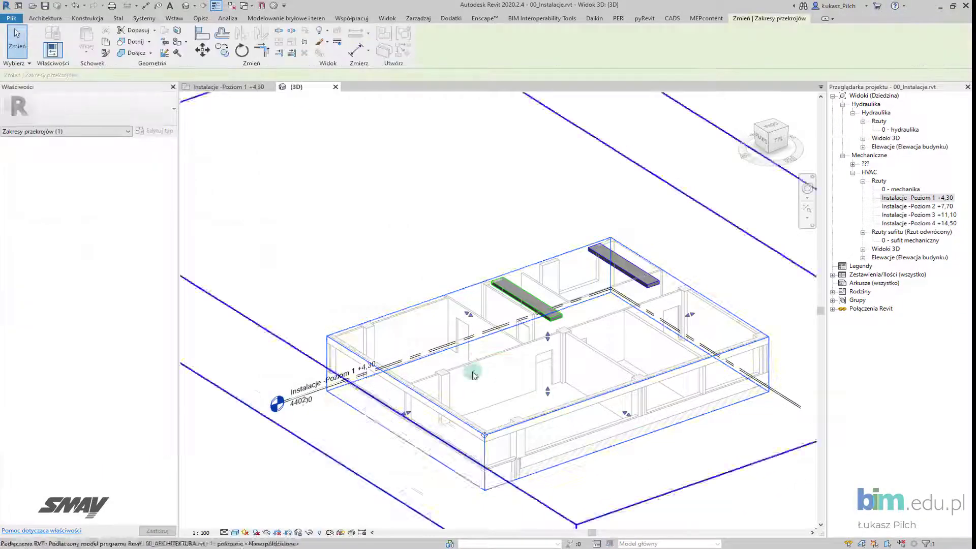
shift+middle_drag(464, 370, 486, 391)
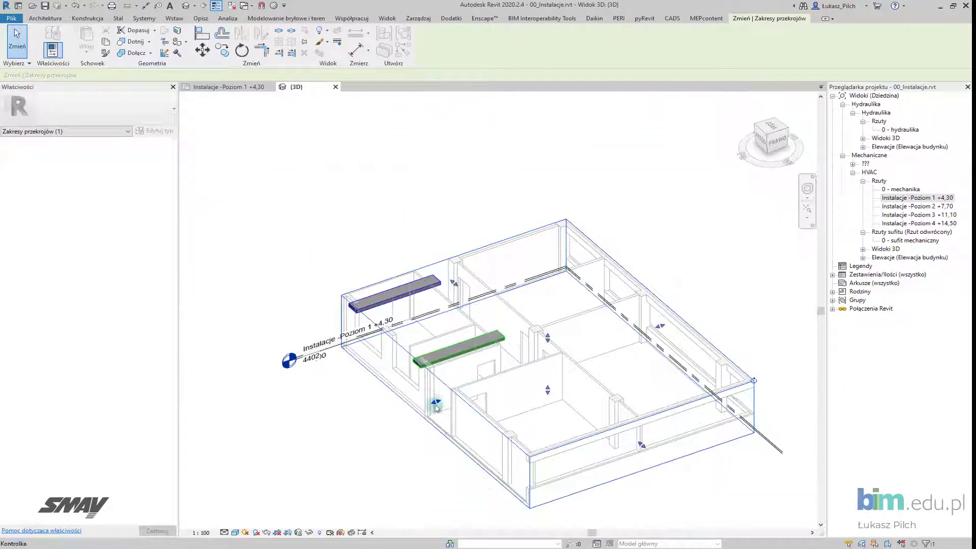
mouse_move(405, 414)
shift+middle_down()
mouse_move(440, 396)
mouse_move(348, 366)
shift+middle_up()
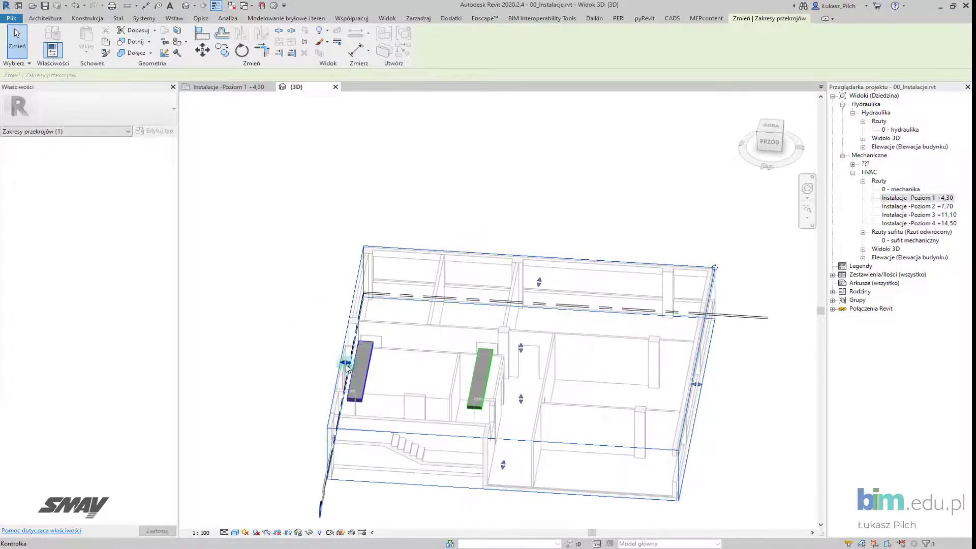
mouse_move(250, 348)
shift+middle_down()
mouse_move(373, 348)
mouse_move(427, 435)
mouse_move(541, 406)
shift+middle_up()
click(588, 453)
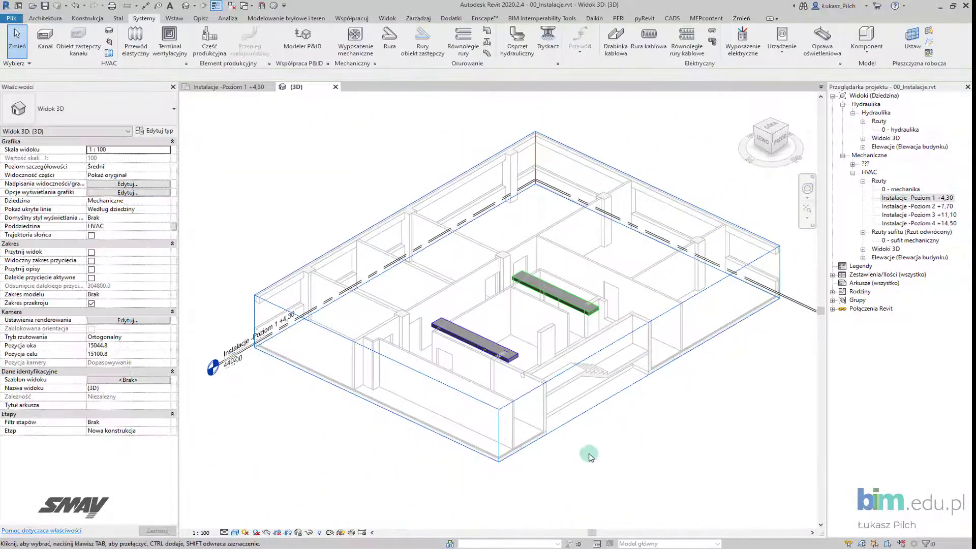
Set the 3D view discipline to Koordynacja and orbit to frame the ducts
click(168, 202)
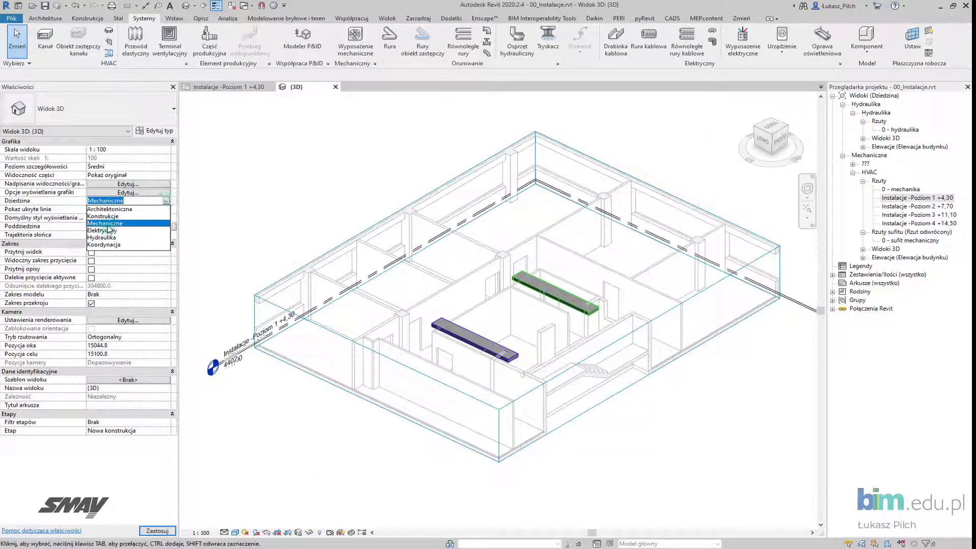
click(108, 244)
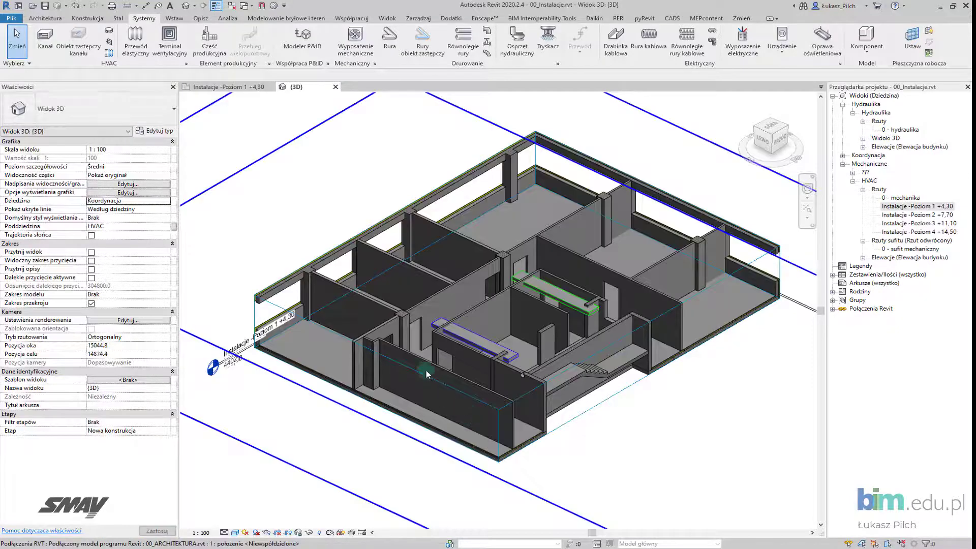
mouse_move(463, 412)
shift+middle_down()
mouse_move(478, 339)
mouse_move(539, 325)
shift+middle_up()
scroll(541, 323, up, 5)
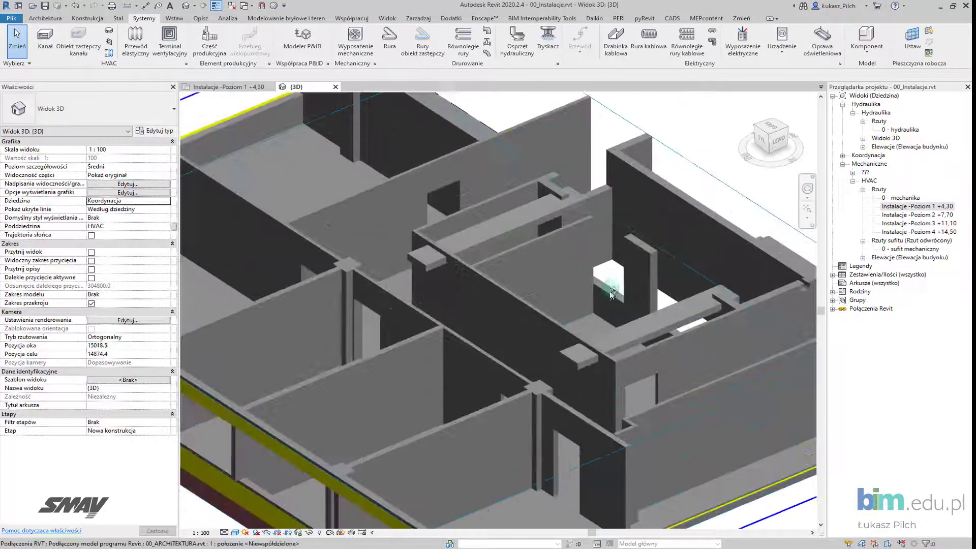
scroll(545, 321, up, 3)
scroll(545, 321, down, 3)
mouse_move(545, 321)
shift+middle_down()
mouse_move(564, 324)
mouse_move(392, 305)
shift+middle_up()
scroll(569, 324, up, 3)
scroll(569, 324, down, 4)
scroll(392, 305, up, 3)
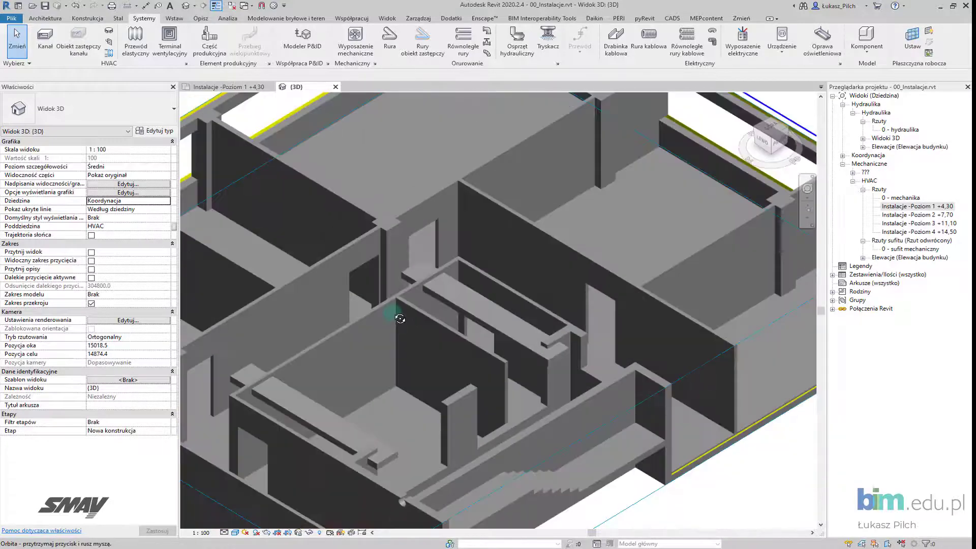
Lower the rectangular duct to a 2000 mm centre elevation
click(453, 314)
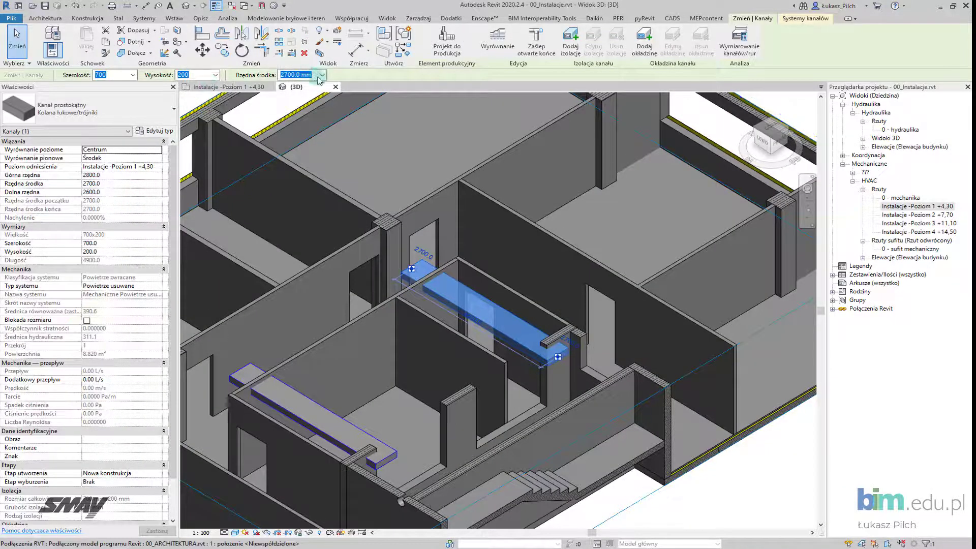
click(322, 76)
click(322, 78)
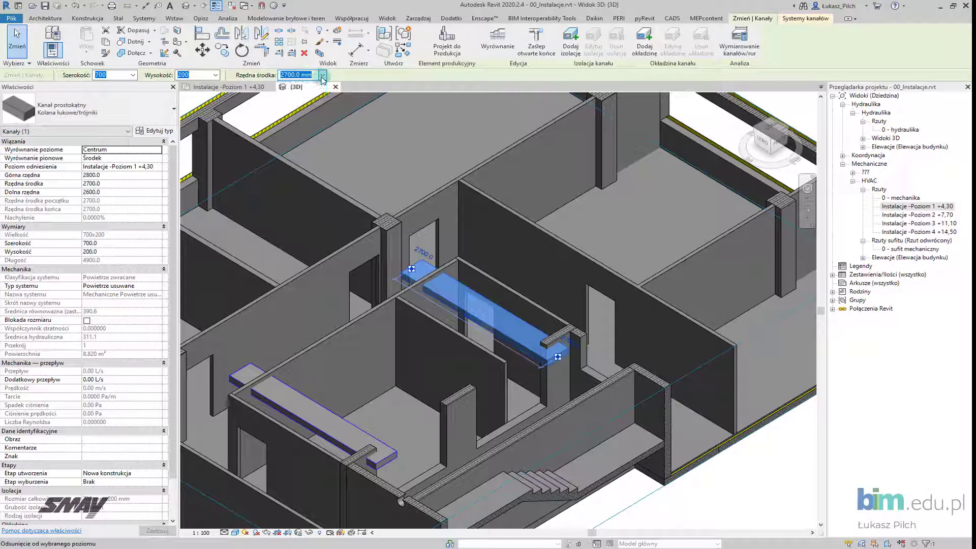
text(2000)
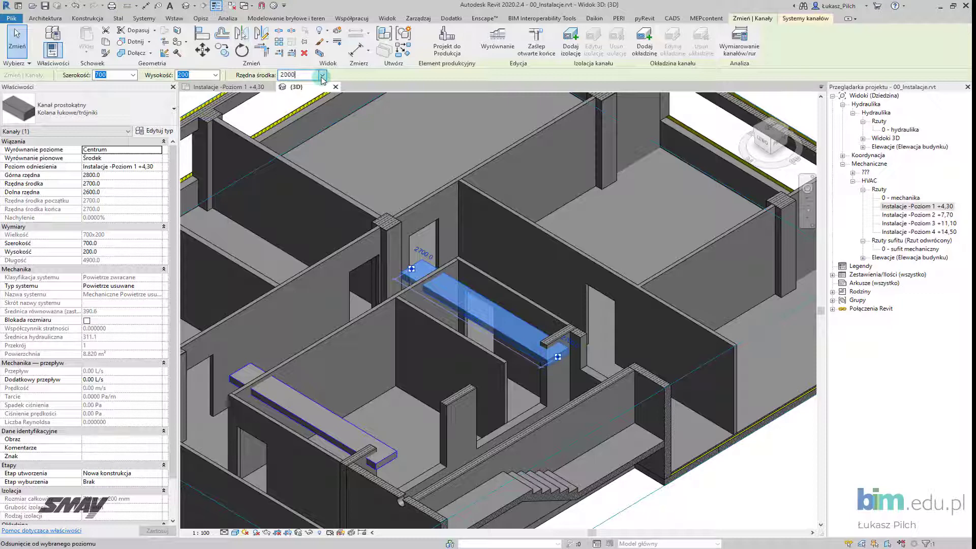
key(Return)
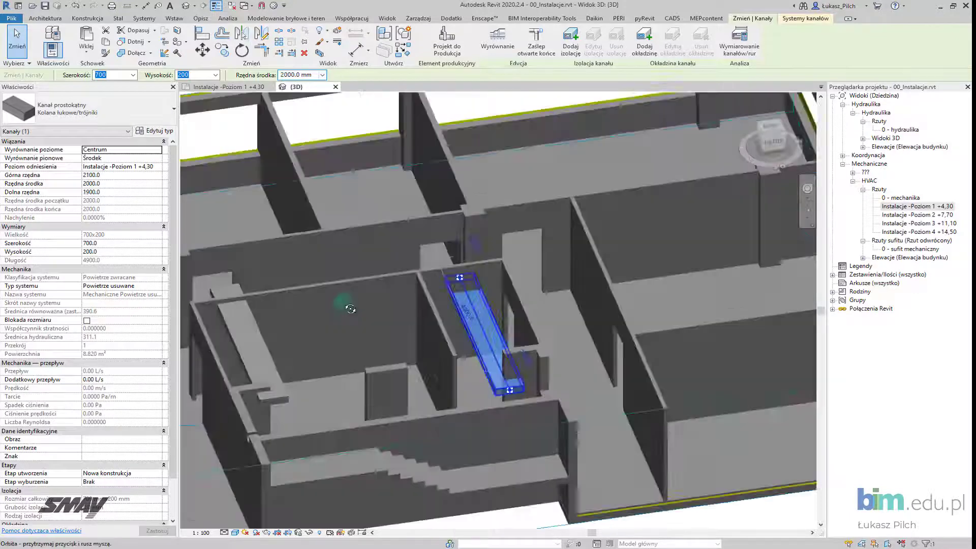
mouse_move(257, 299)
shift+middle_down()
mouse_move(316, 261)
mouse_move(629, 286)
mouse_move(636, 264)
shift+middle_up()
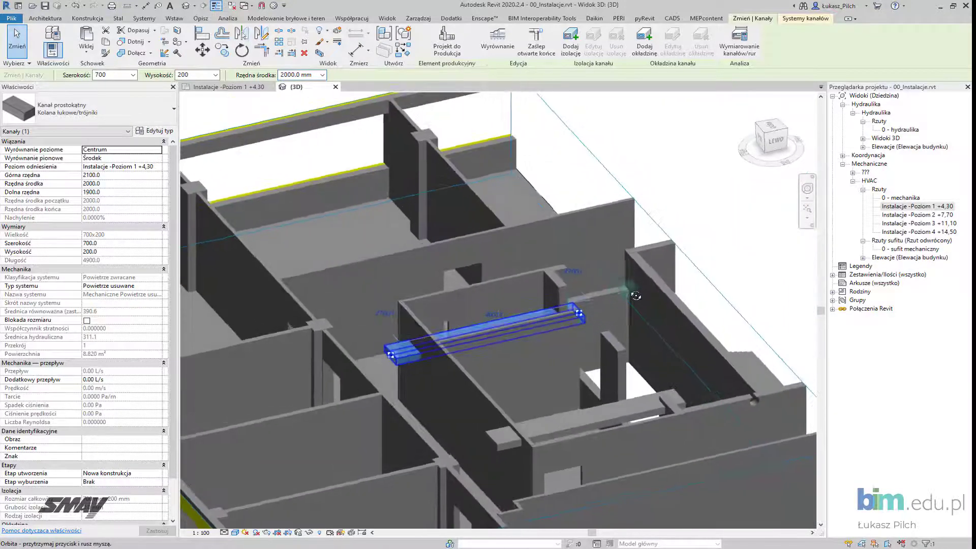
Raise the duct back to a 2700 mm centre elevation
click(294, 78)
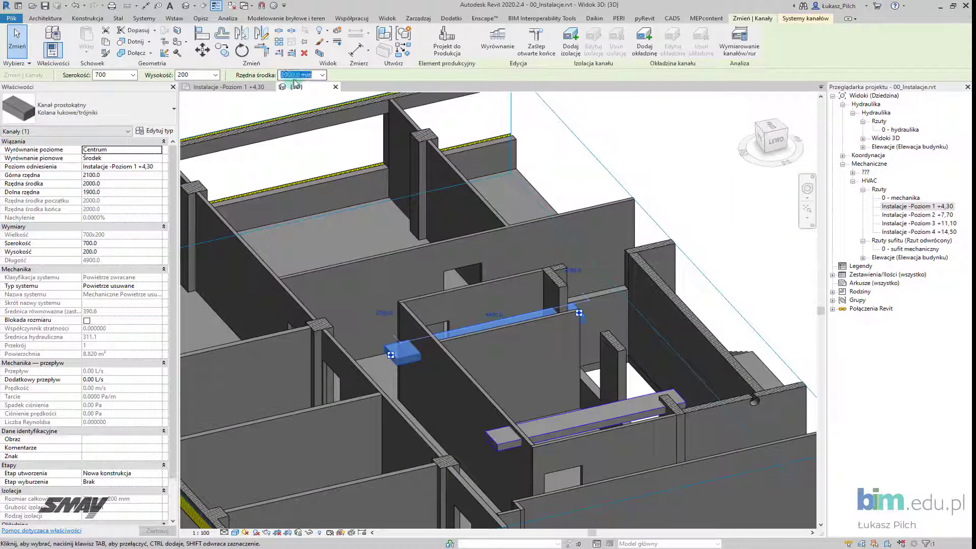
text(2700)
key(Return)
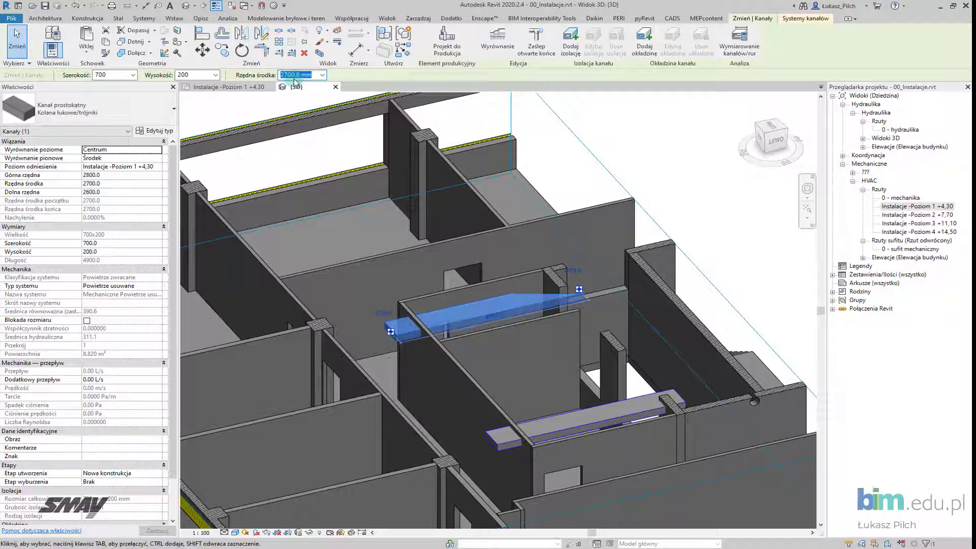
mouse_move(589, 268)
shift+middle_down()
mouse_move(495, 331)
mouse_move(386, 234)
shift+middle_up()
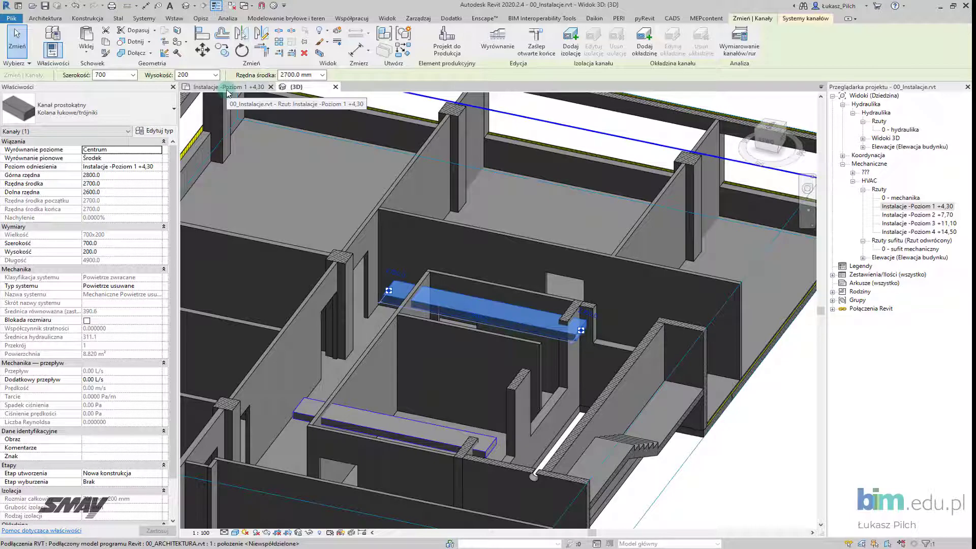
On the Instalacje -Poziom 1 plan, extend the duct's top end west through a 90° elbow
click(228, 87)
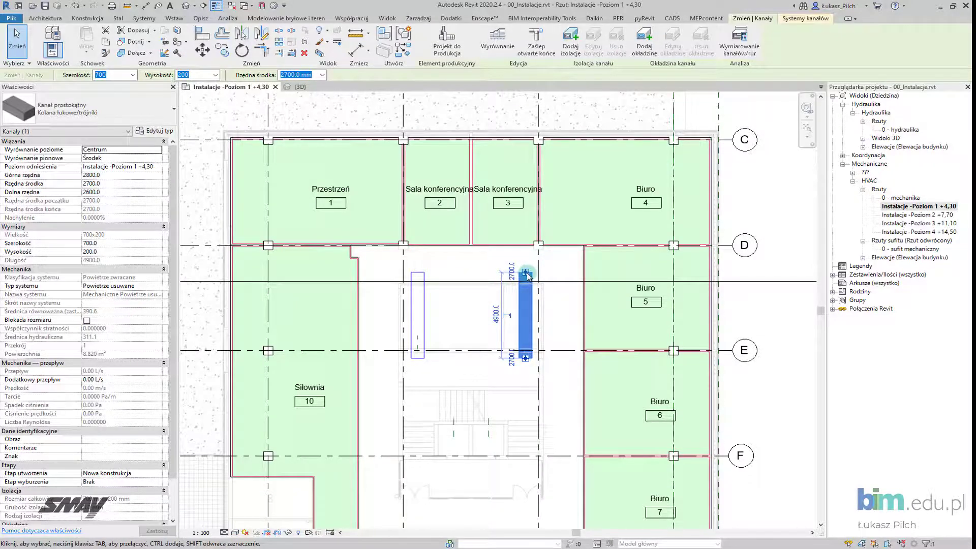
scroll(525, 275, up, 3)
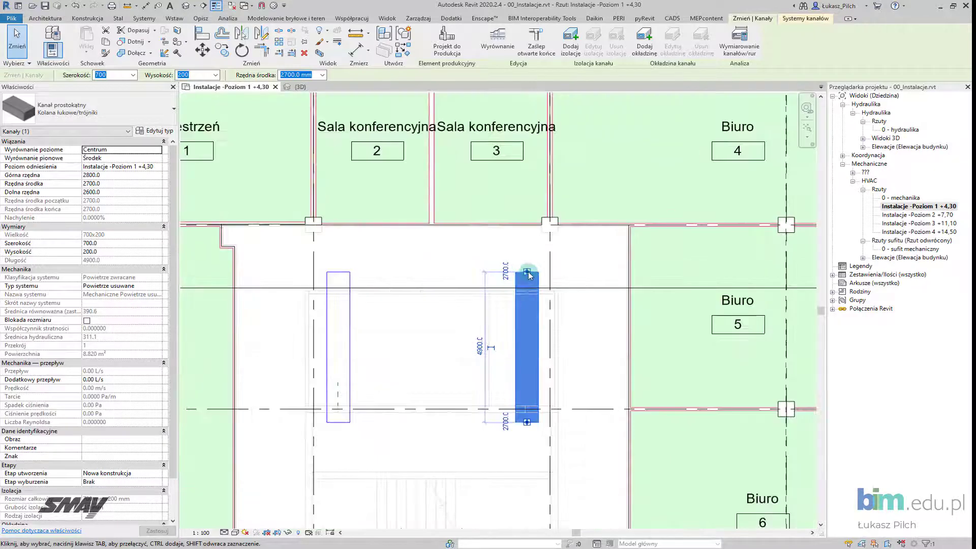
click(529, 275)
right_click(527, 276)
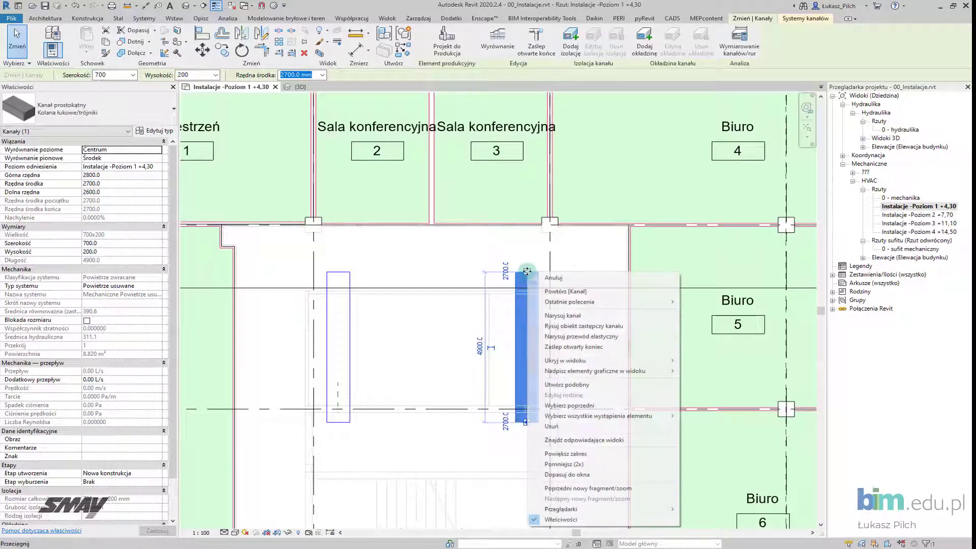
click(552, 316)
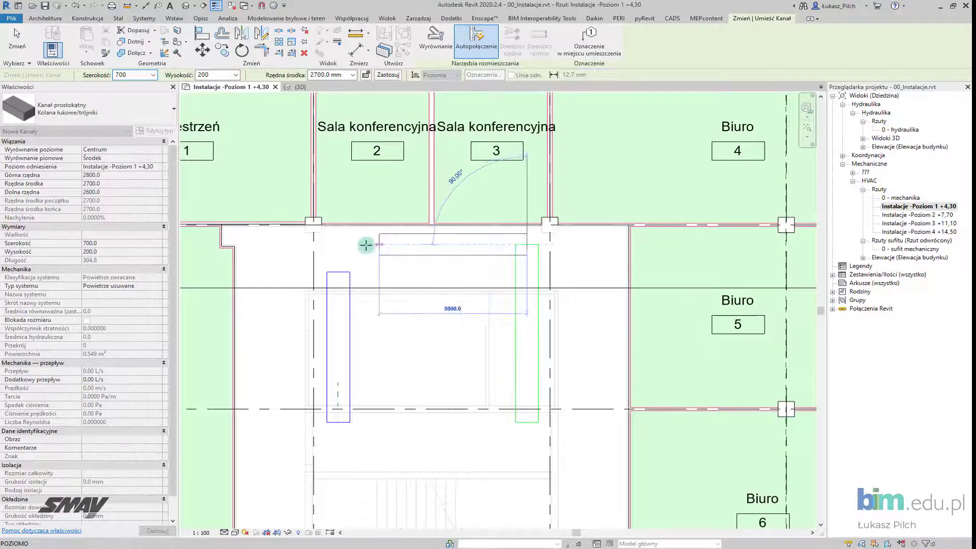
click(264, 244)
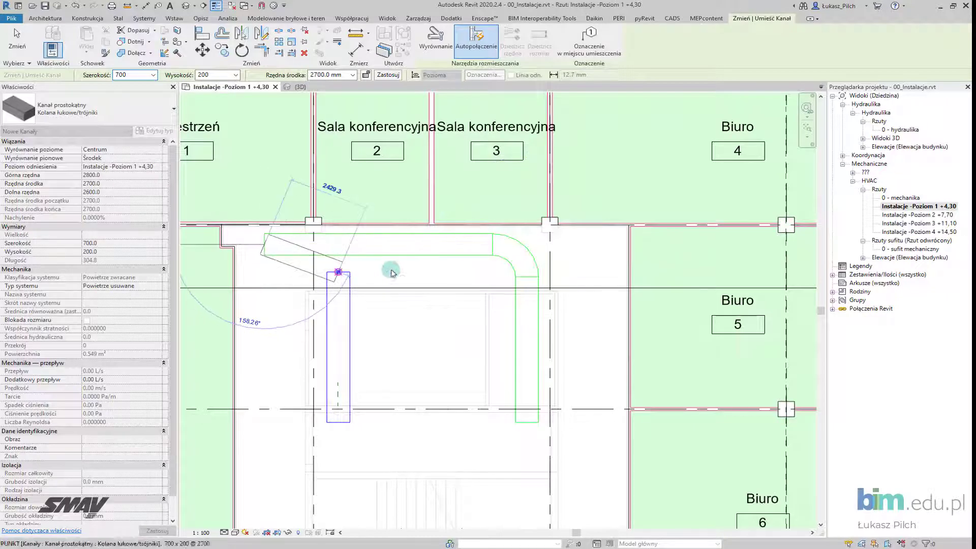
key(Escape)
key(Escape)
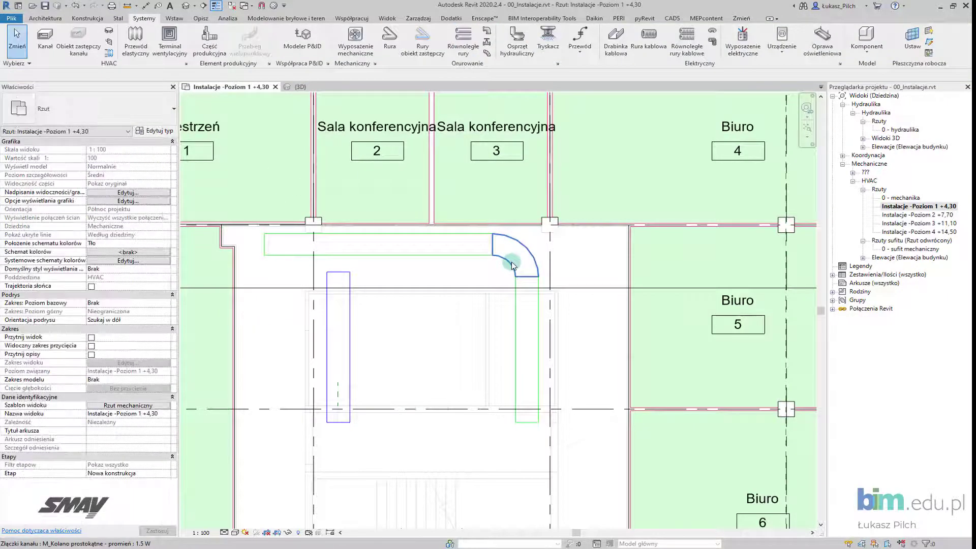
click(513, 265)
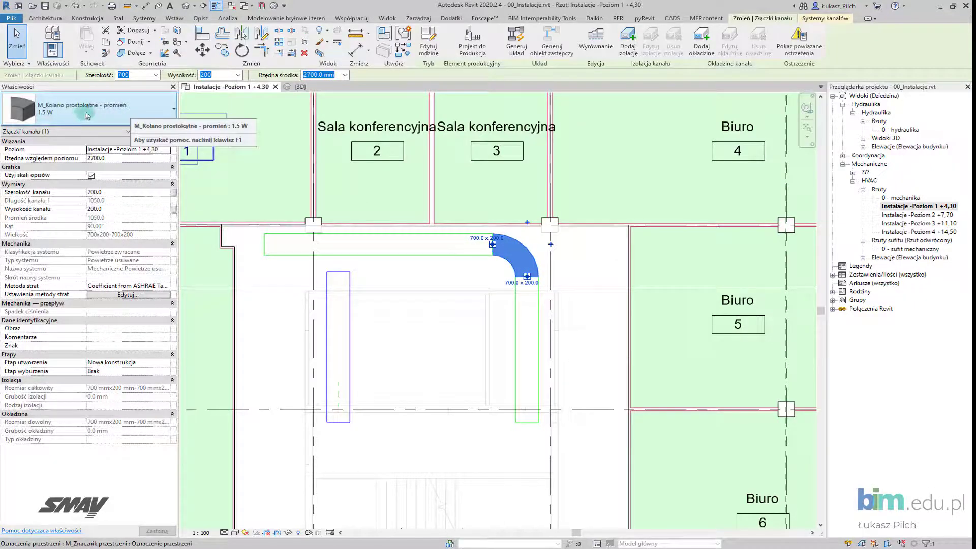
Change the elbow to M_Kolano prostokątne - promień 1 W and centre it in the plan
click(51, 117)
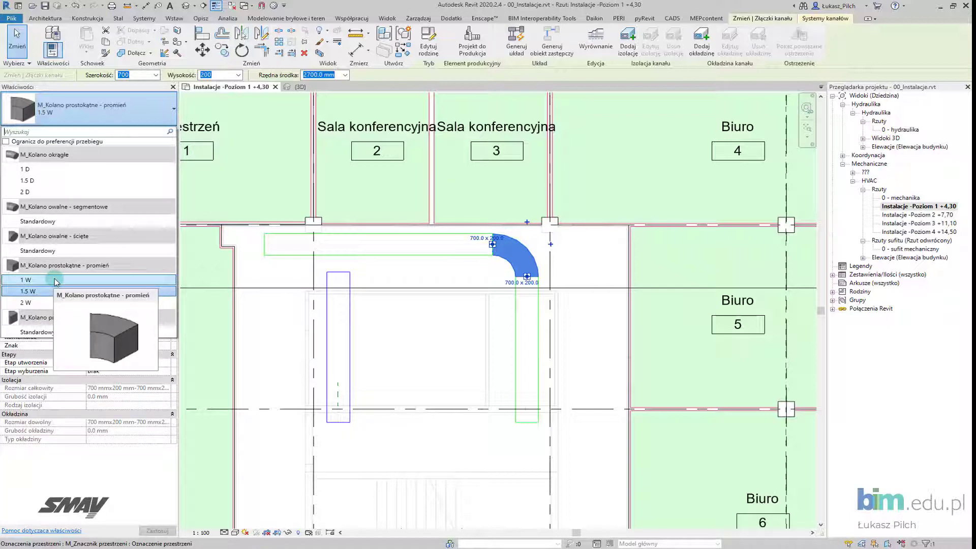
click(55, 280)
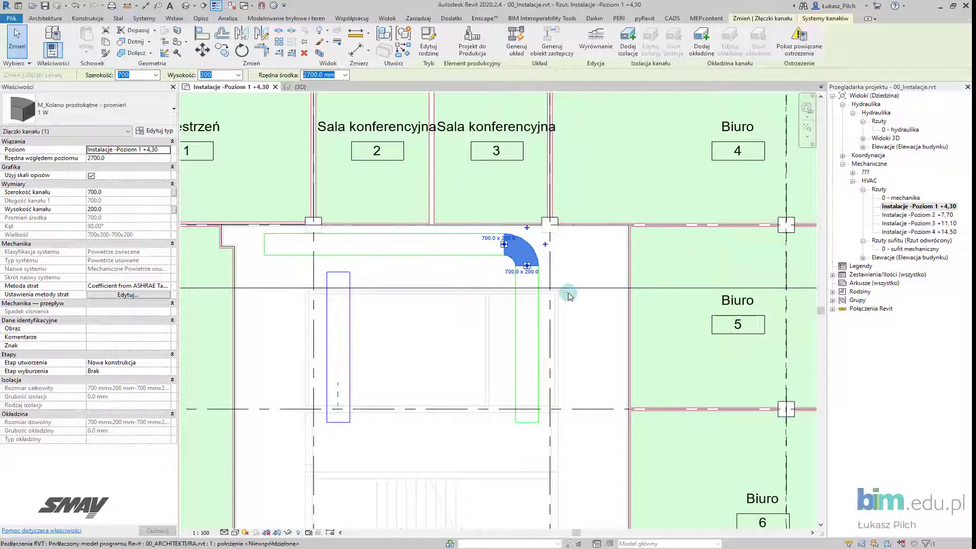
scroll(557, 257, up, 1)
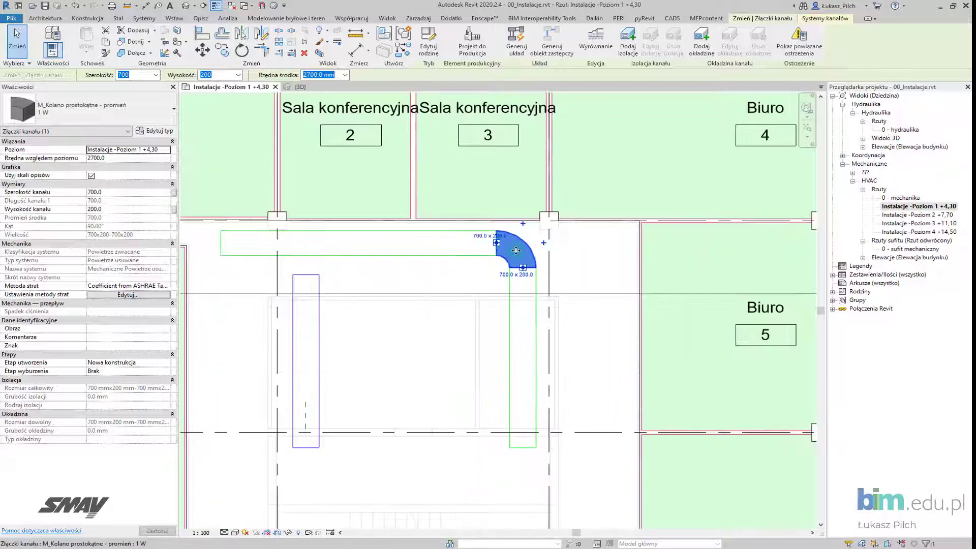
middle_drag(516, 251, 484, 292)
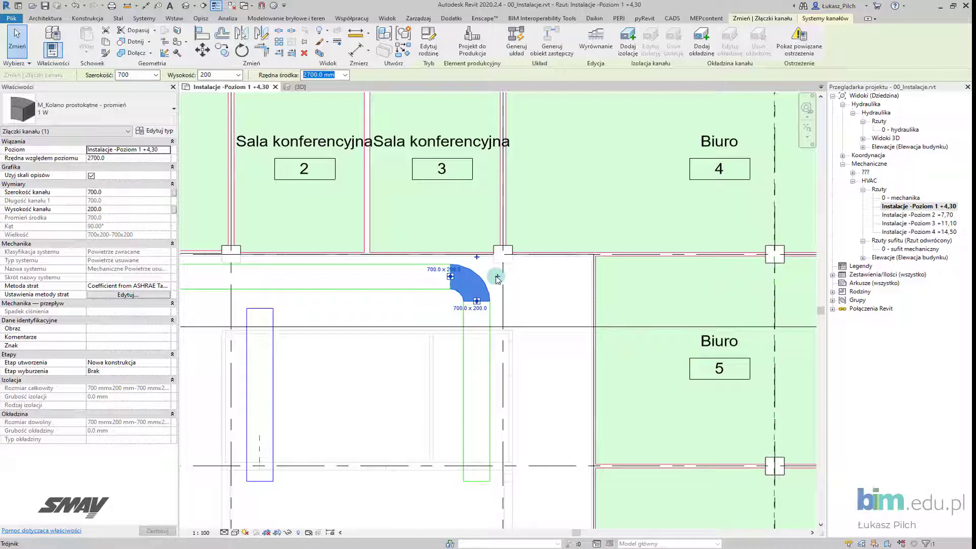
scroll(498, 279, up, 1)
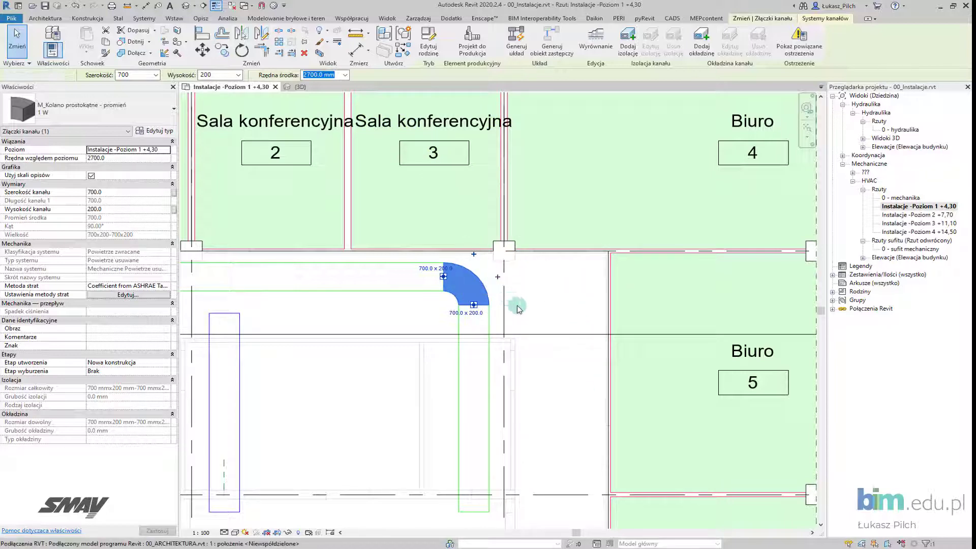
Convert the elbow to a tee and draw a 700 × 200 branch east, then south beside Biuro 5
click(498, 278)
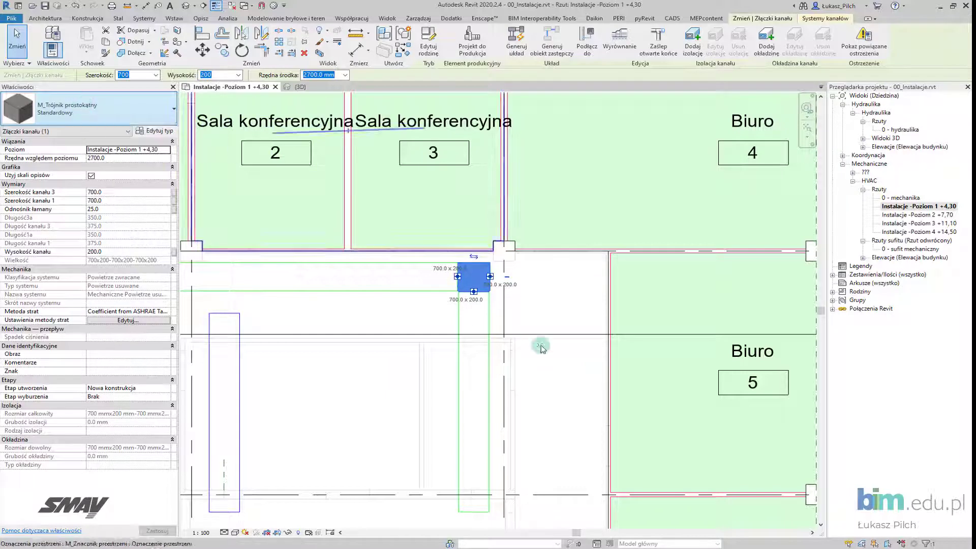
drag(490, 275, 493, 281)
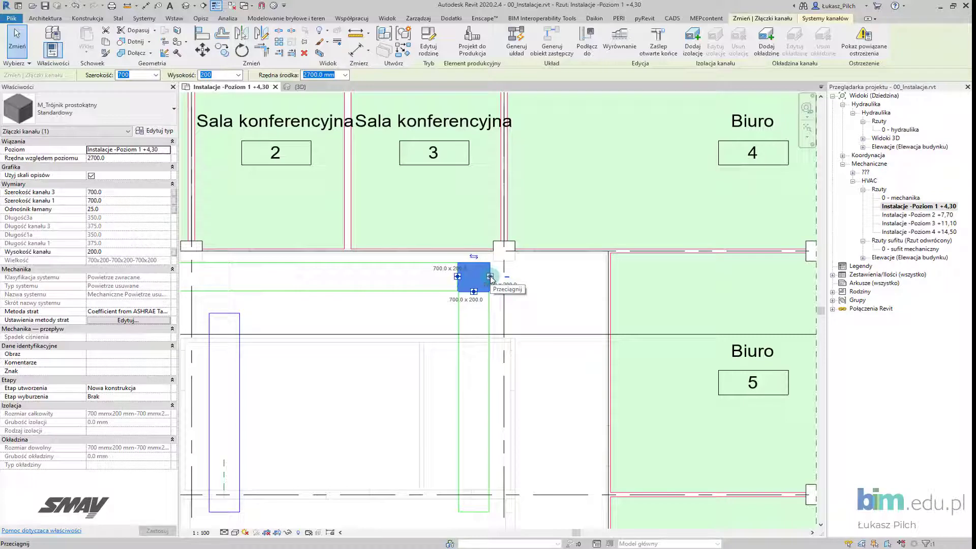
right_click(491, 278)
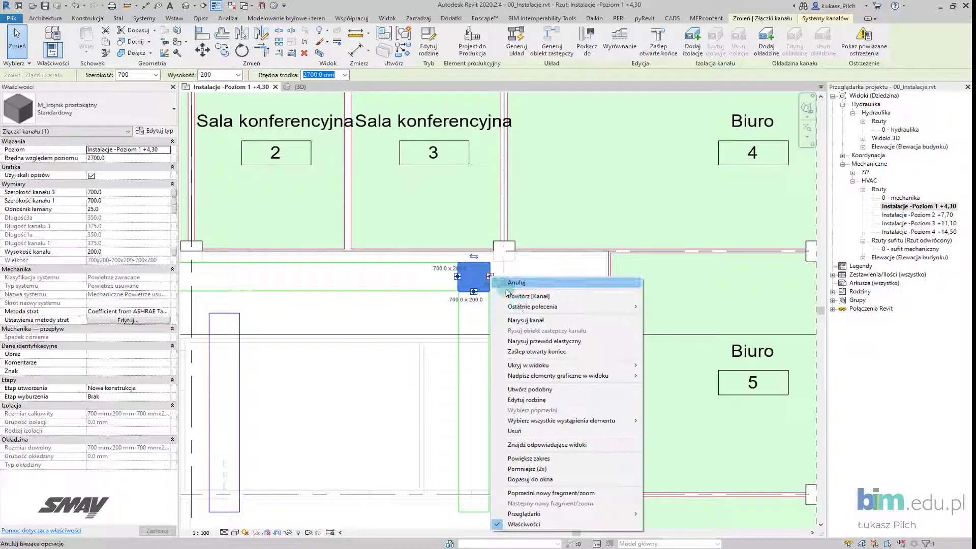
click(526, 321)
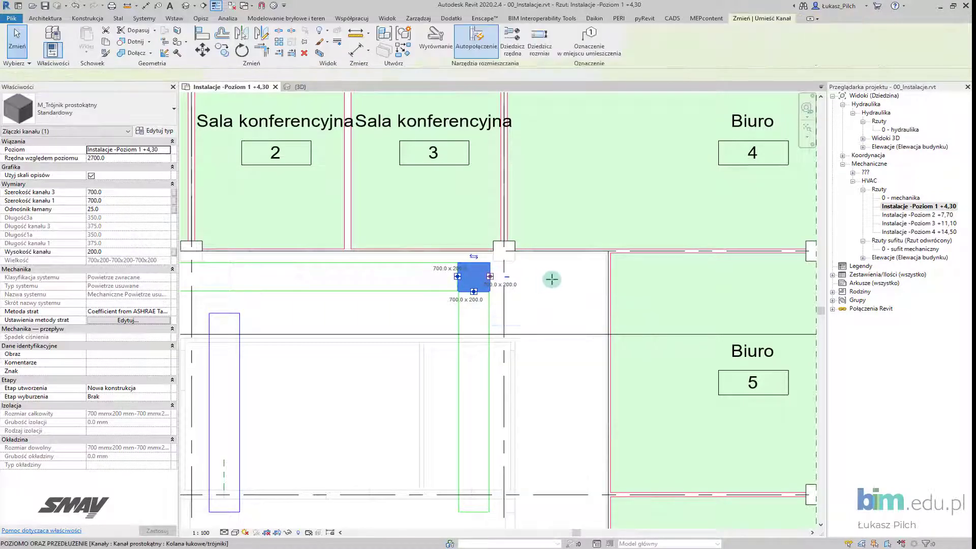
click(581, 276)
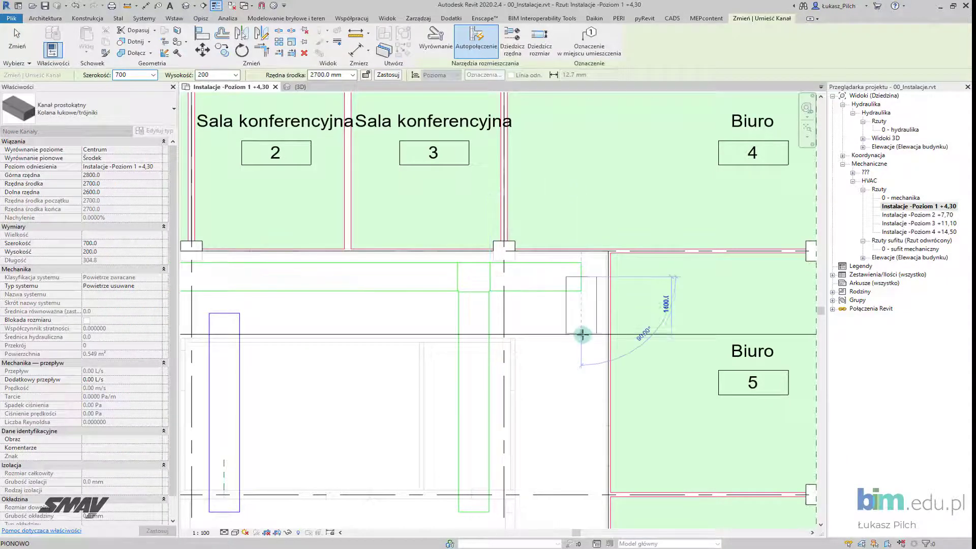
scroll(583, 337, down, 3)
click(584, 403)
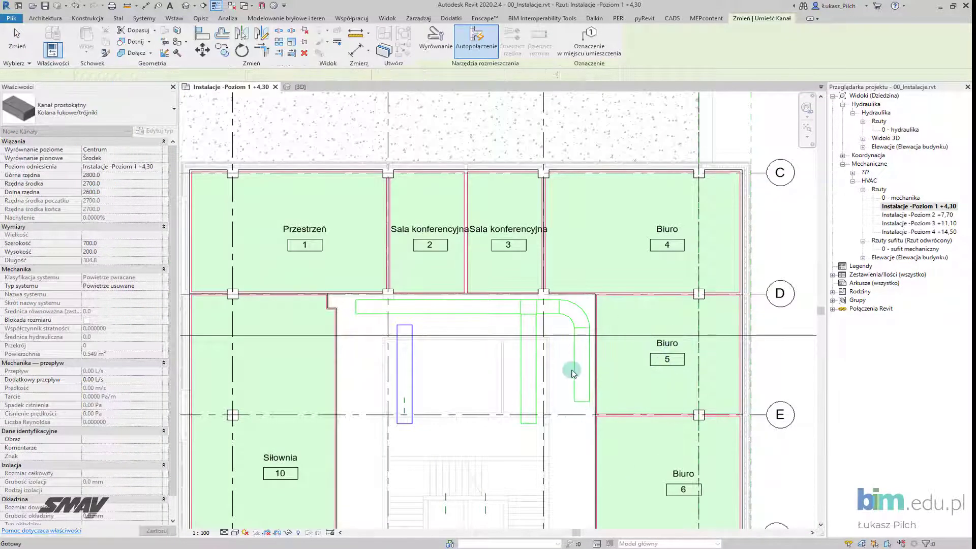
key(Escape)
key(Escape)
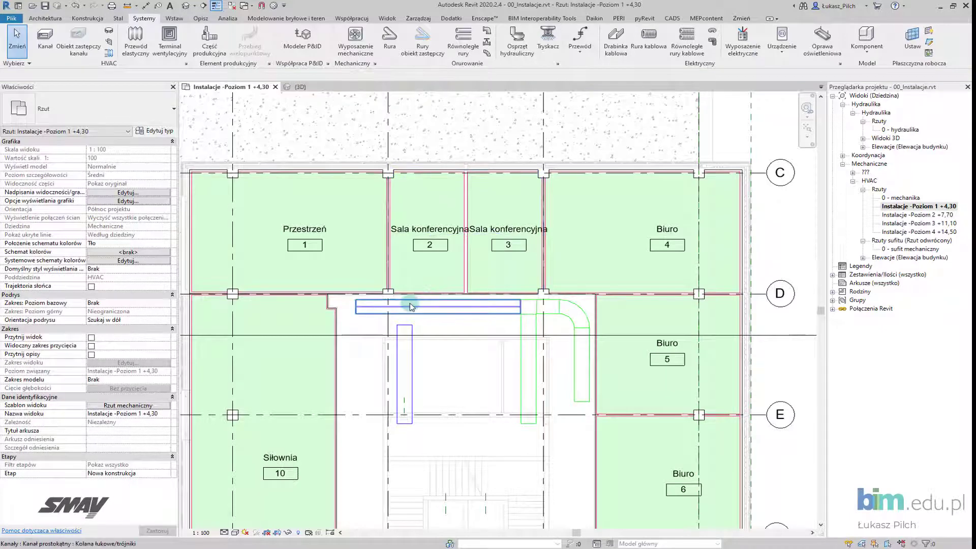
key(Tab)
key(Tab)
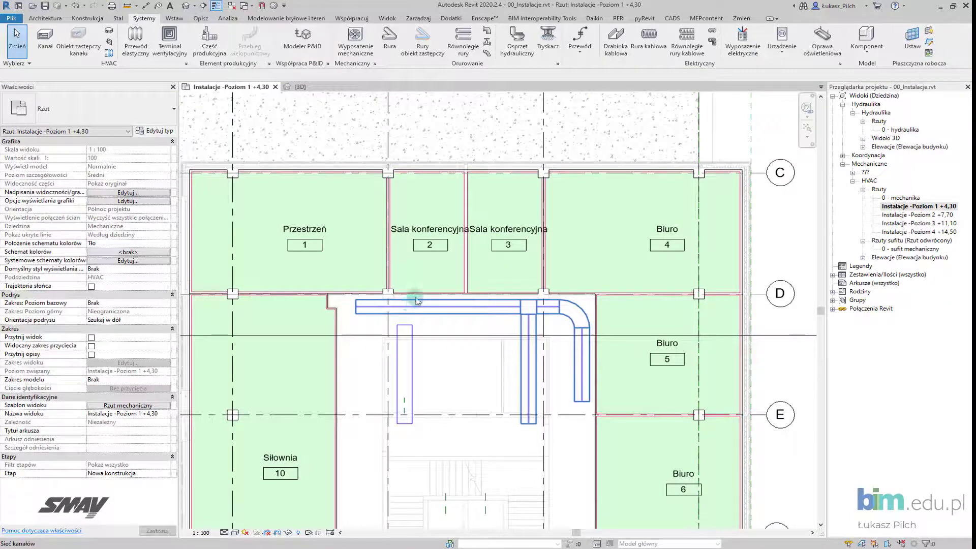
mouse_move(300, 87)
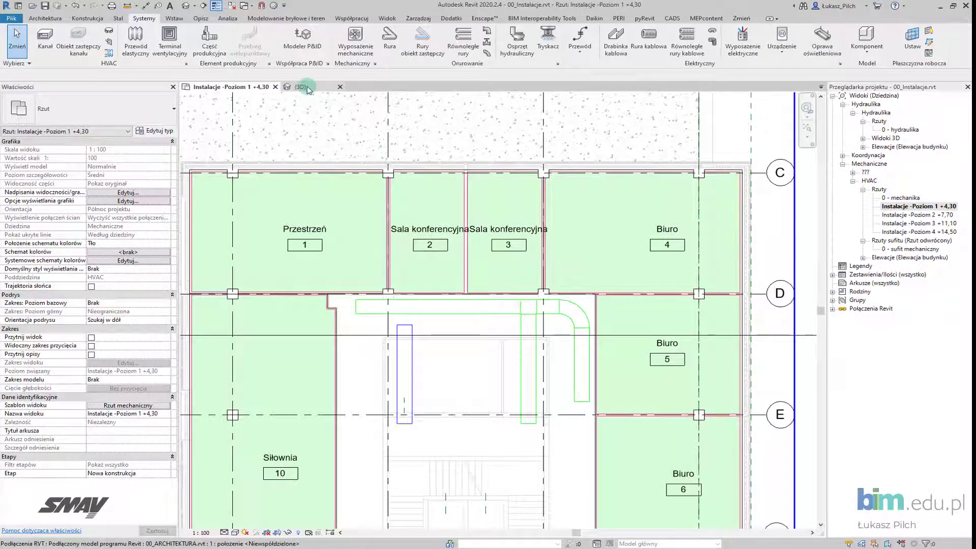
In the 3D view, resize the duct, elbow and connected duct to 500 mm wide
click(308, 90)
mouse_move(492, 321)
shift+middle_down()
mouse_move(497, 300)
mouse_move(427, 367)
mouse_move(320, 352)
mouse_move(320, 322)
mouse_move(501, 345)
mouse_move(601, 342)
mouse_move(530, 356)
mouse_move(457, 287)
shift+middle_up()
click(517, 261)
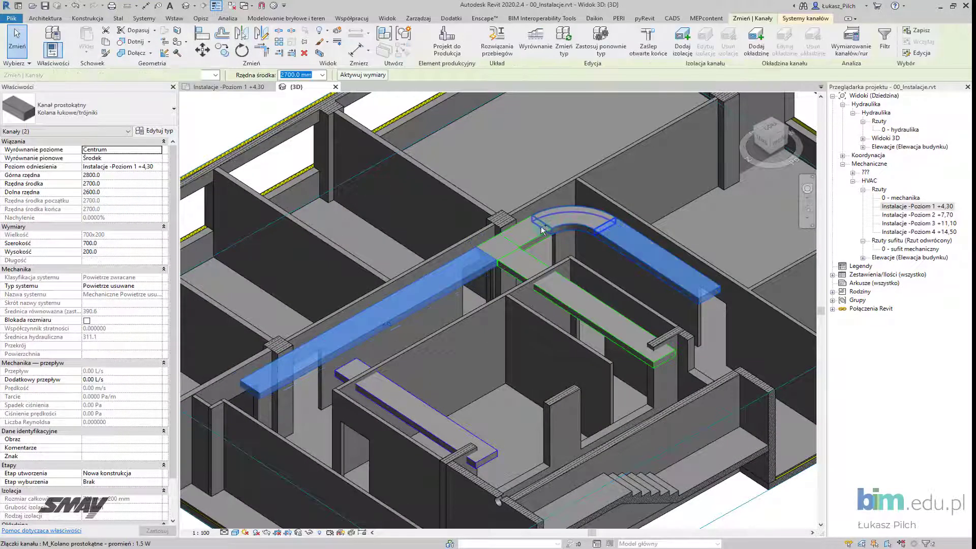
ctrl+click(536, 237)
text(5)
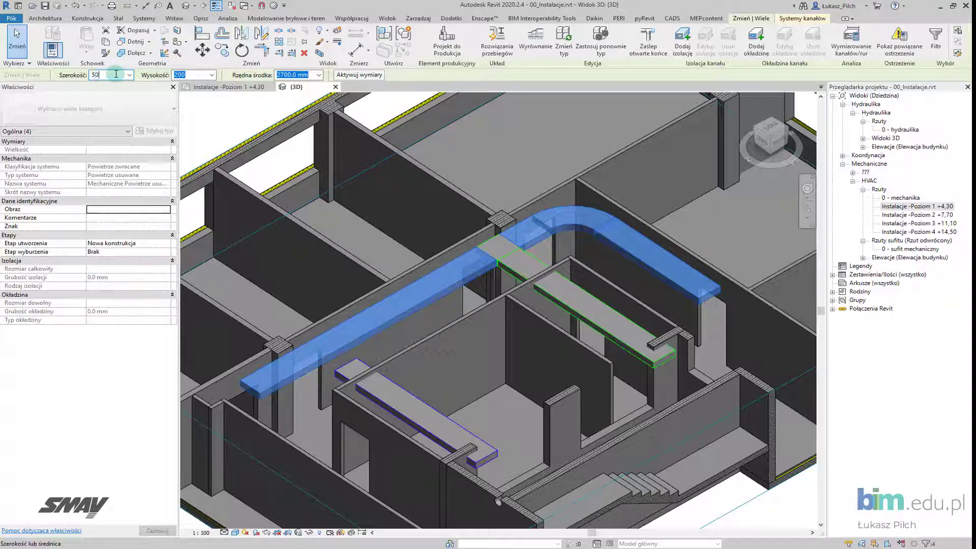
text(0)
key(Return)
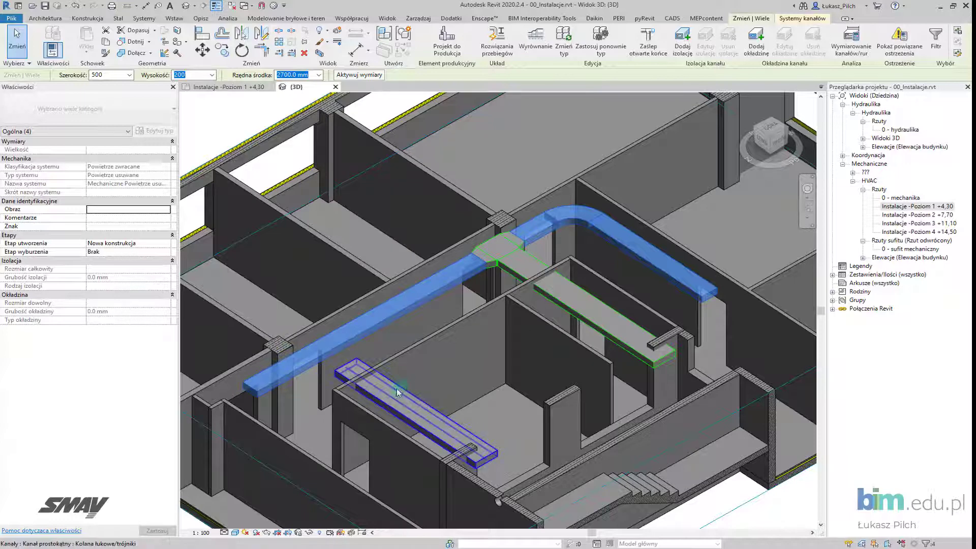
Extend the supply duct with a new segment from its existing end
click(347, 370)
right_click(346, 369)
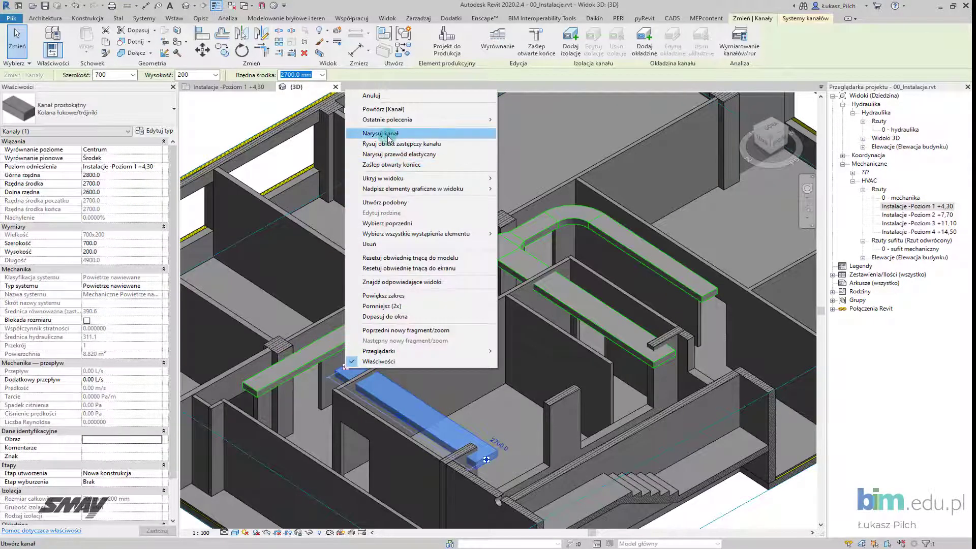
click(389, 138)
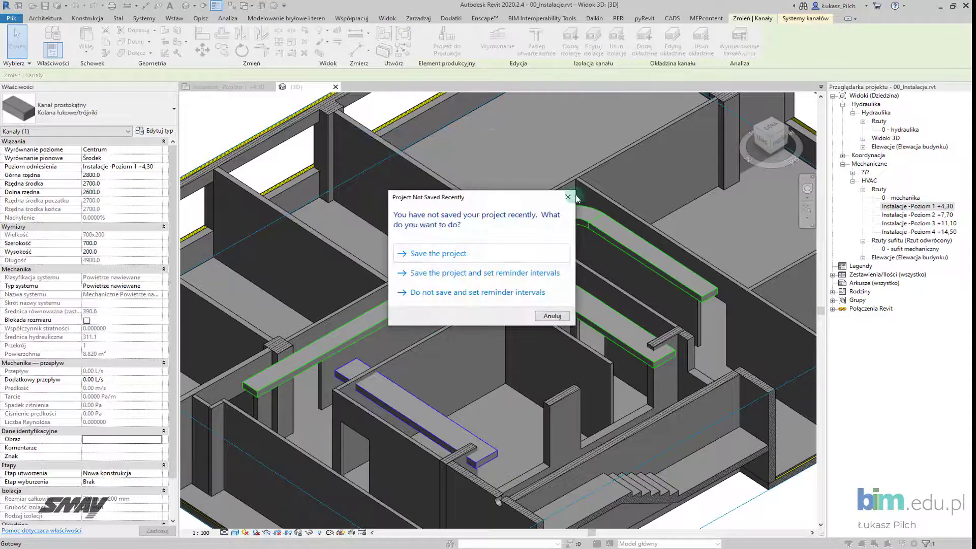
click(486, 279)
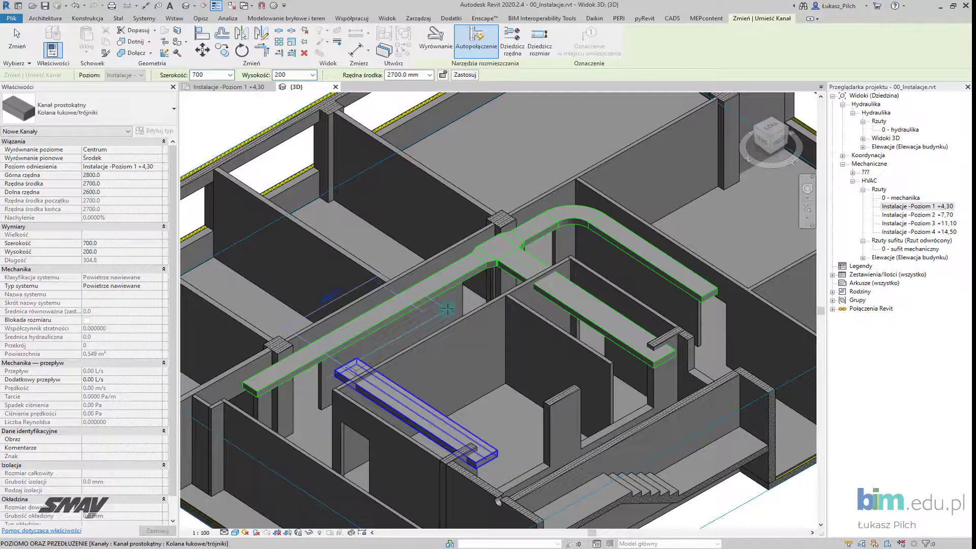
click(471, 294)
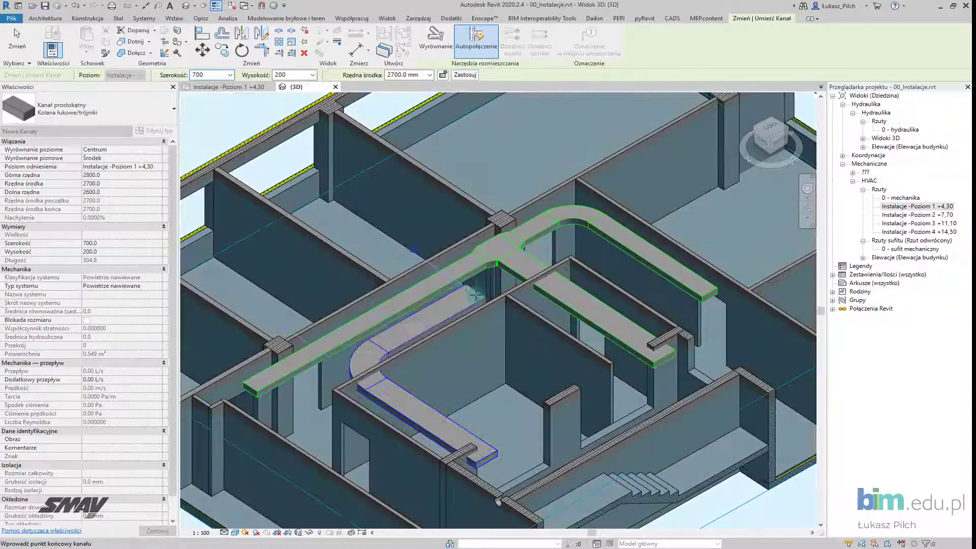
click(400, 362)
key(Escape)
Turn the new elbow into a tee and draw a branch bending along the room wall
click(403, 320)
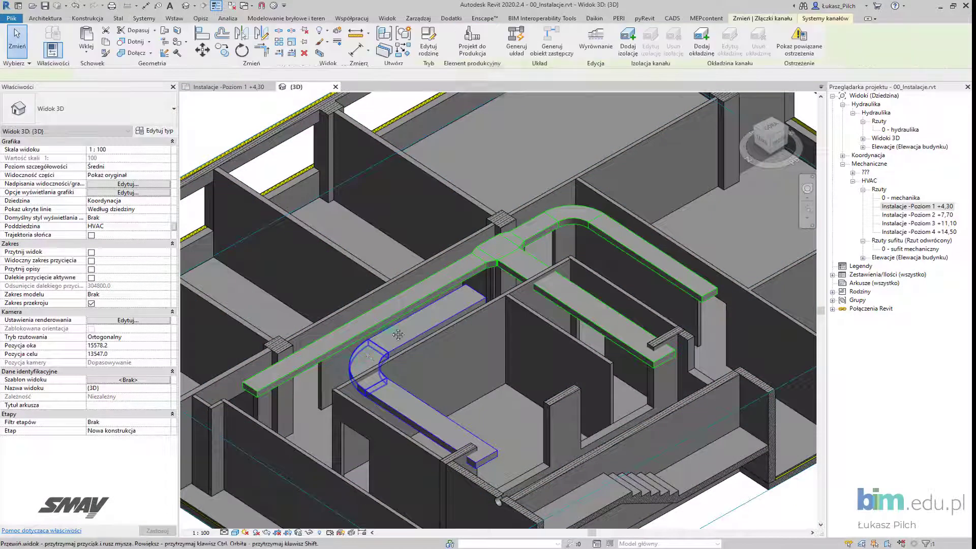
click(375, 330)
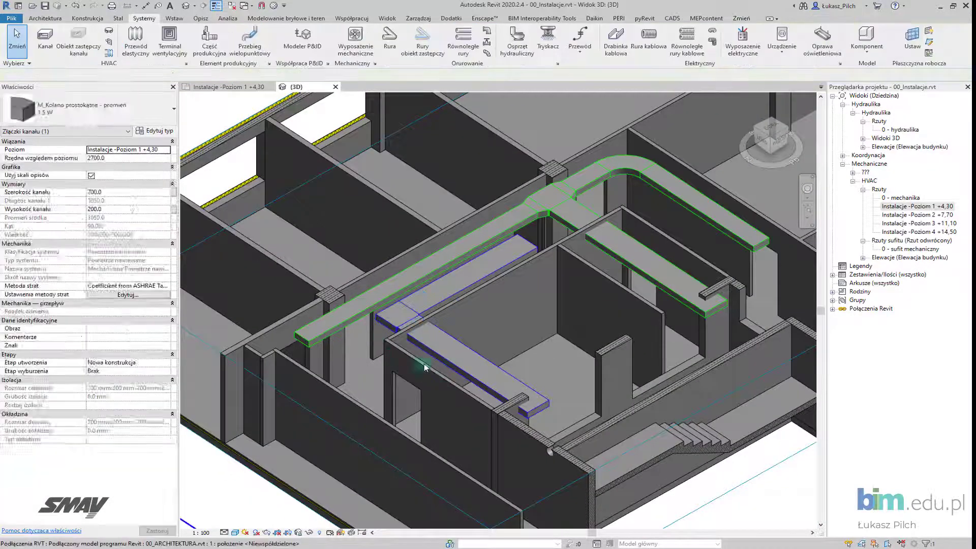
click(385, 327)
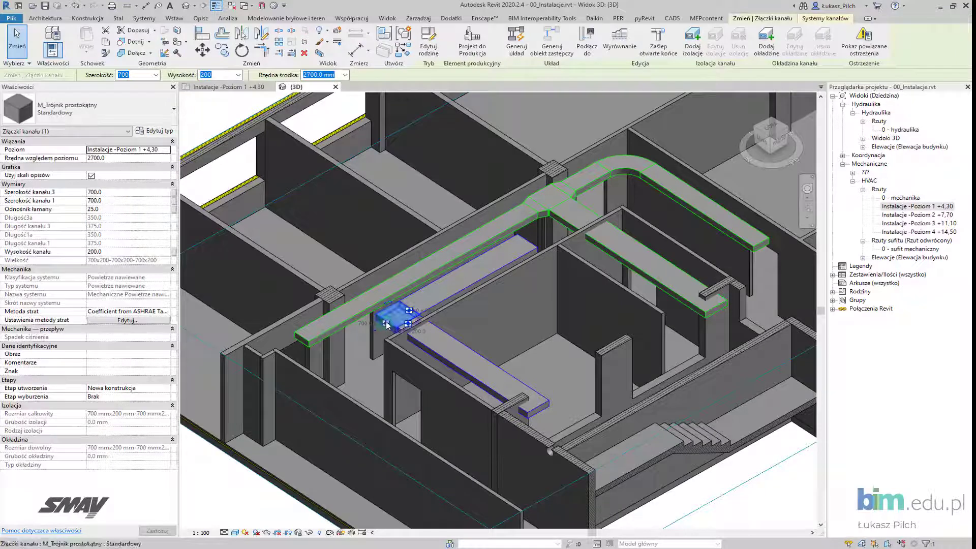
right_click(386, 325)
click(425, 87)
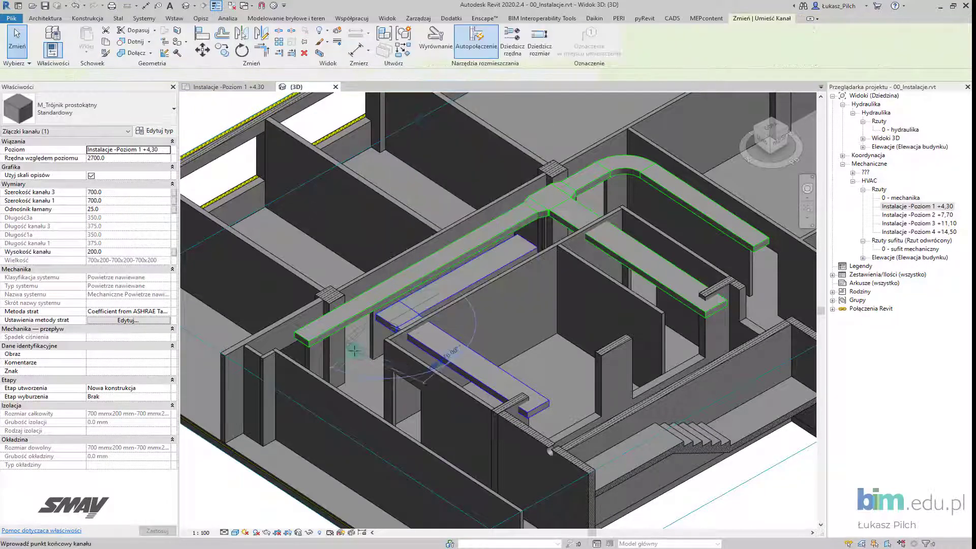
click(328, 355)
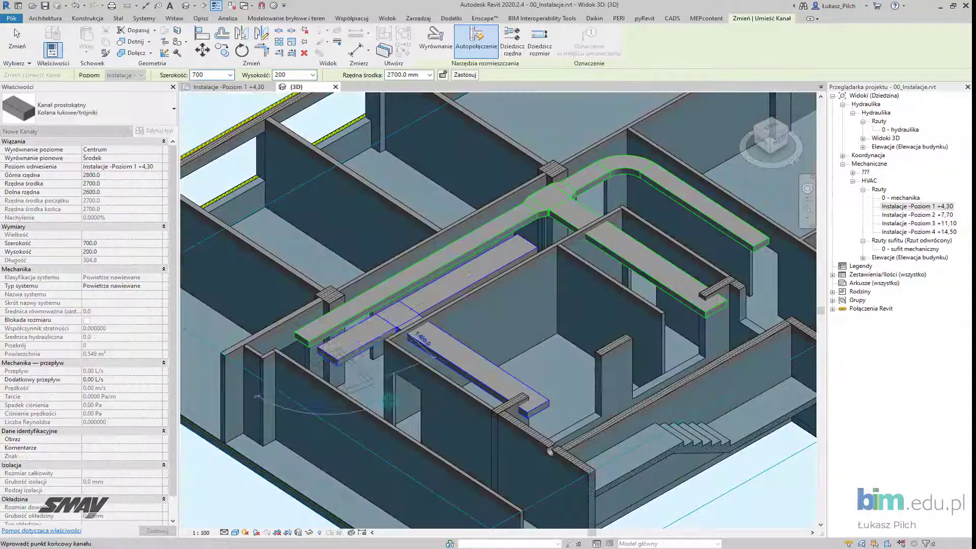
click(438, 432)
key(Escape)
key(Escape)
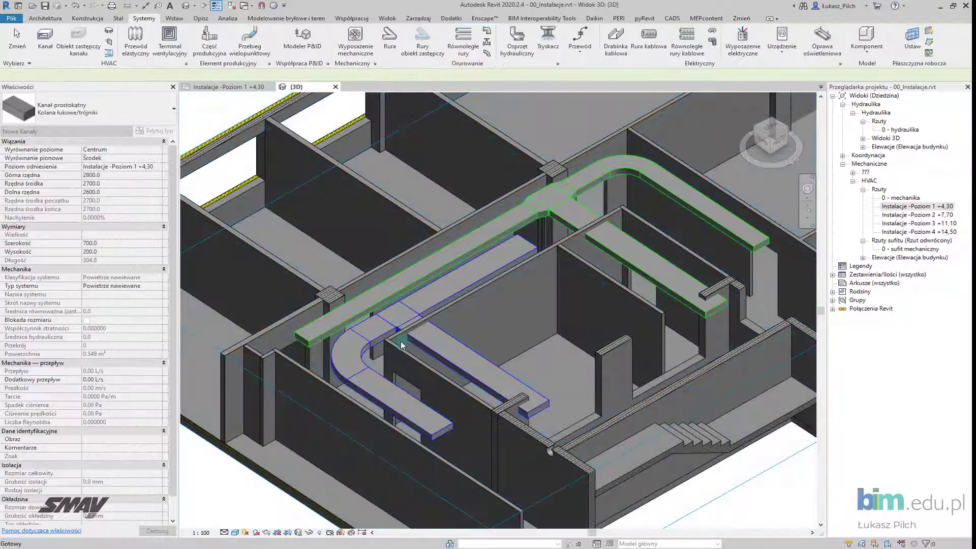
Narrow the whole duct–elbow–duct branch to 300 mm wide, then select the long return-air duct
click(370, 346)
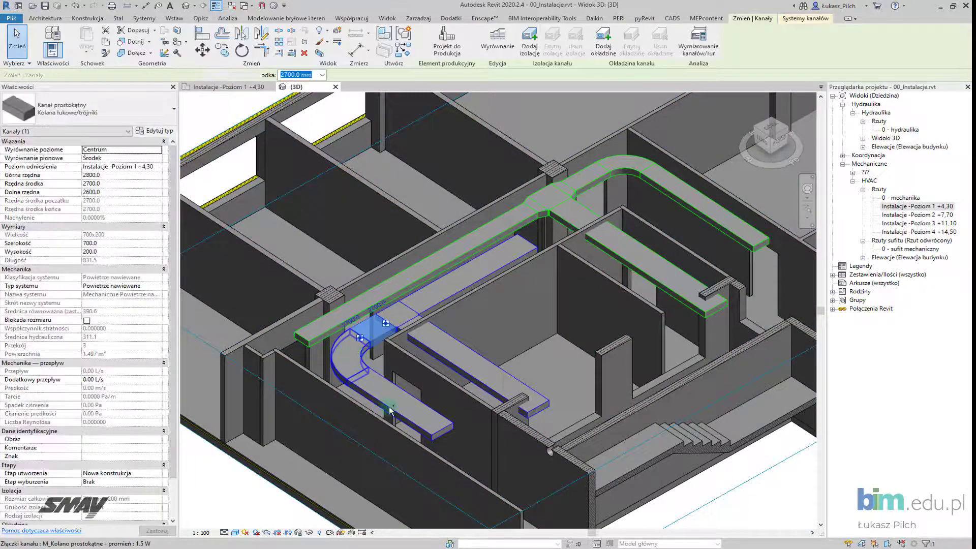
key(Tab)
click(389, 407)
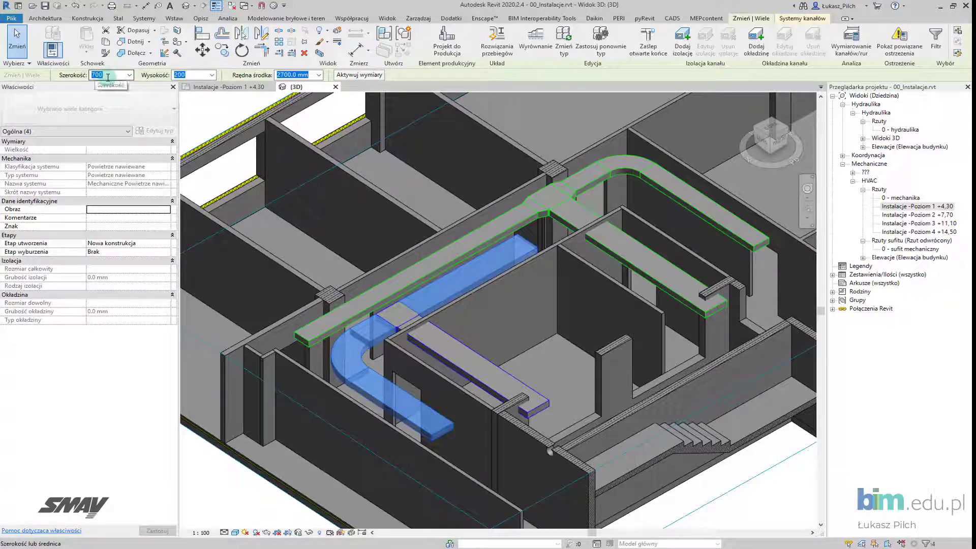
text(300)
key(Return)
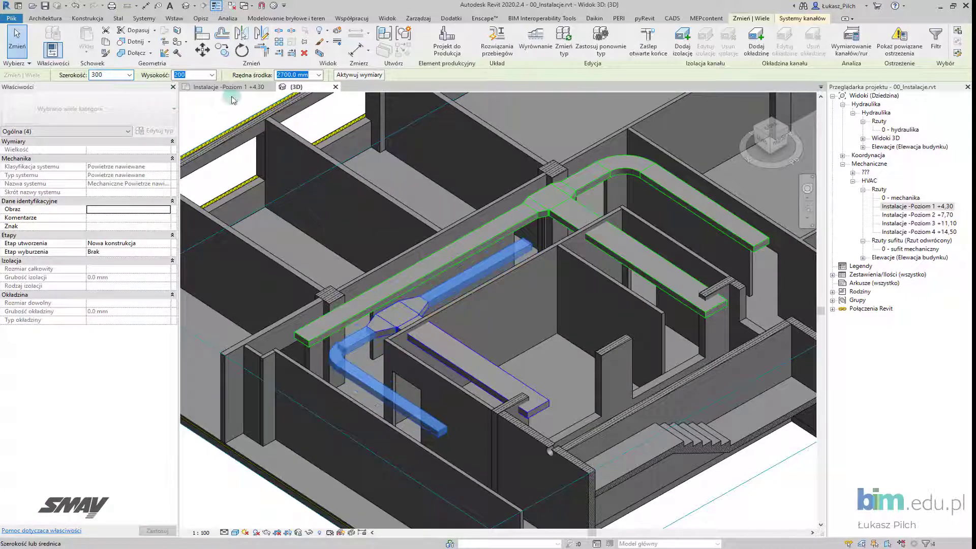
scroll(392, 350, up, 3)
mouse_move(427, 334)
shift+middle_down()
mouse_move(587, 299)
mouse_move(524, 297)
shift+middle_up()
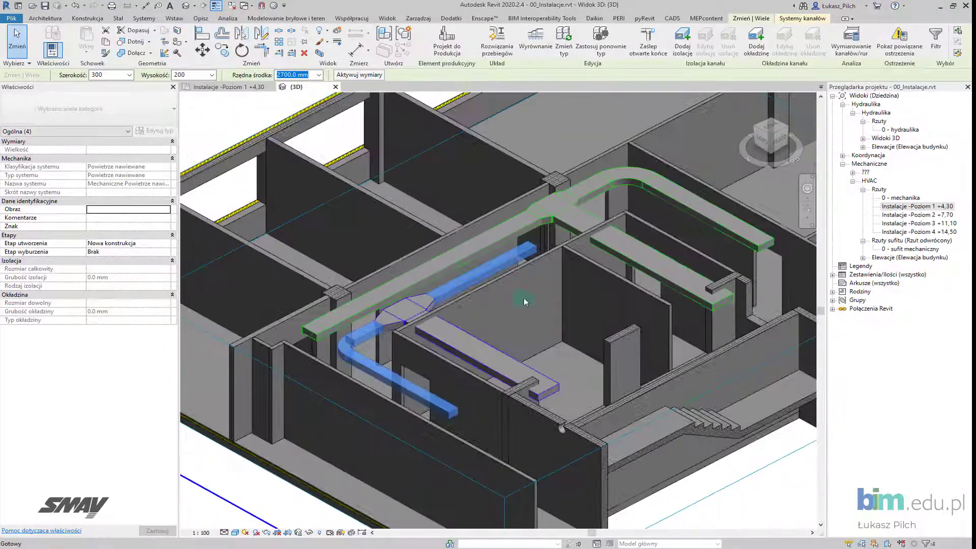
shift+middle_drag(448, 264, 447, 263)
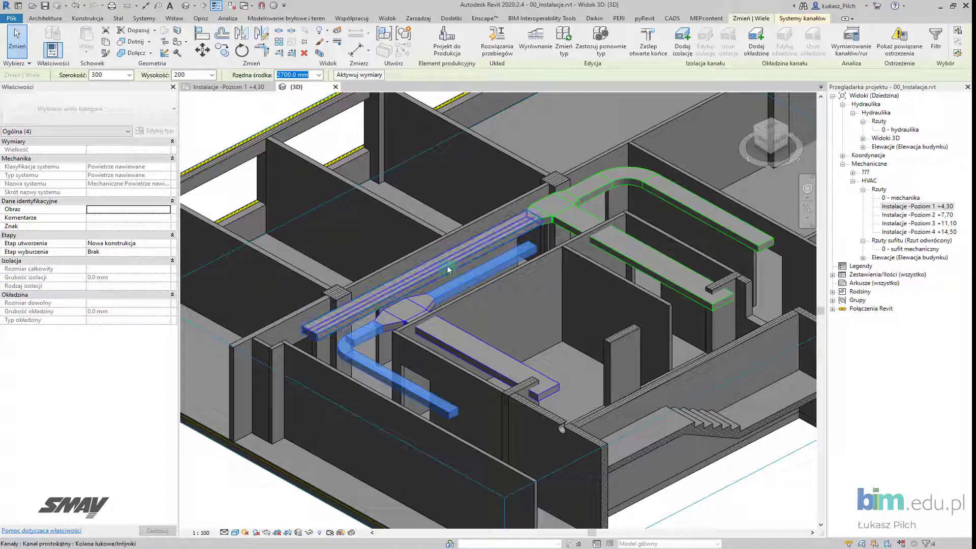
click(448, 269)
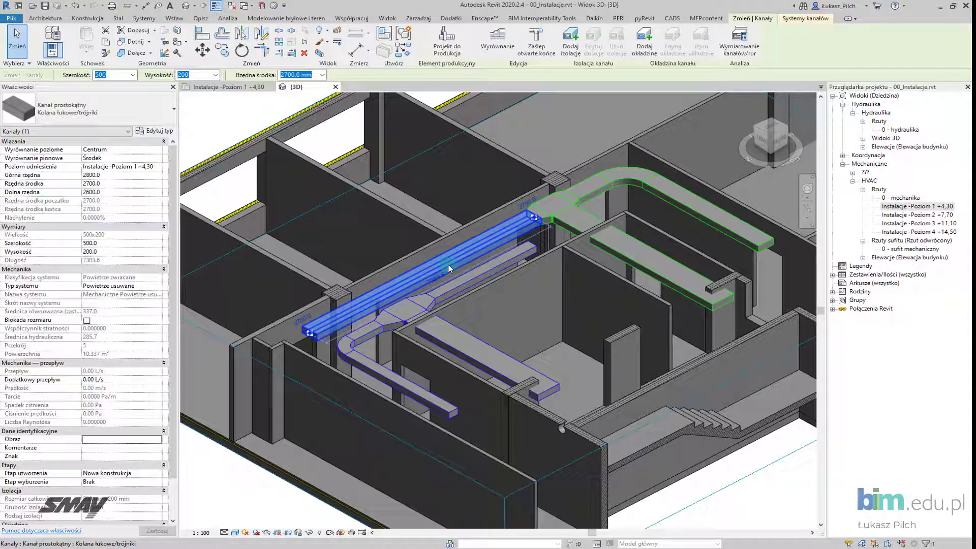
Change the duct to Kanał okrągły: Trójniki with a 200 mm diameter
click(76, 110)
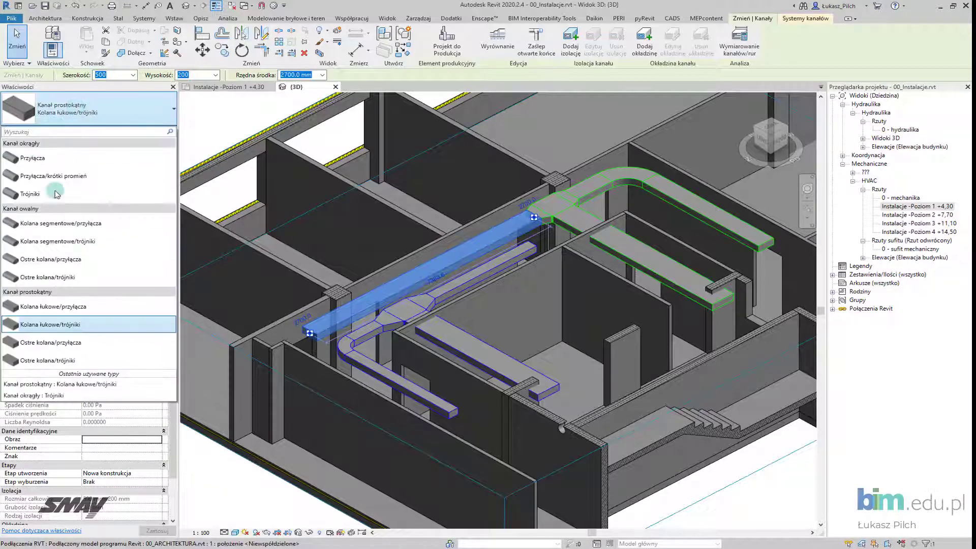
mouse_move(46, 194)
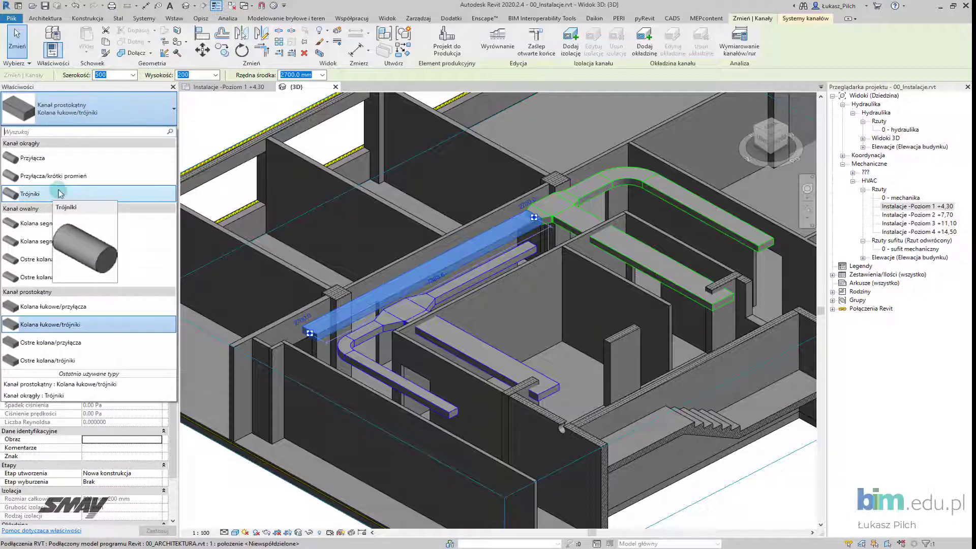
click(60, 193)
text(200)
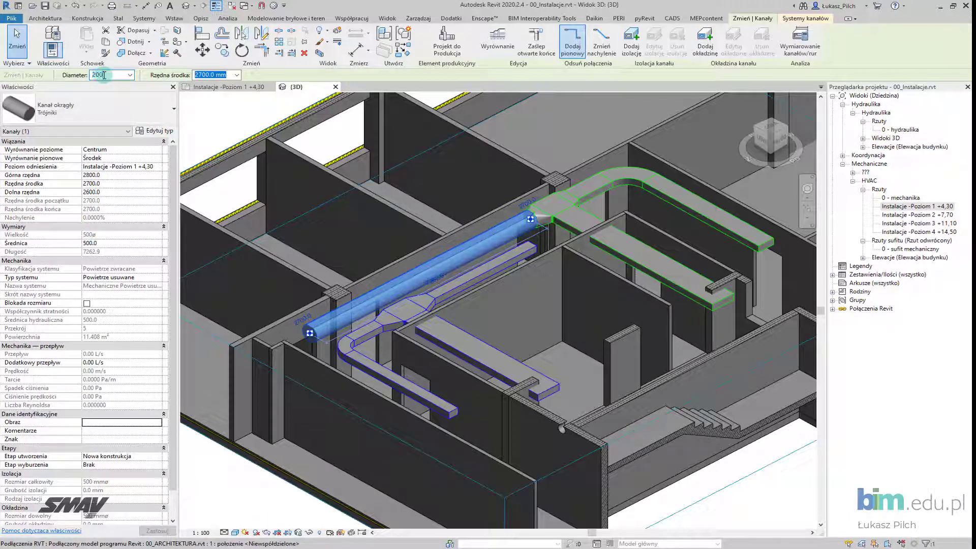
key(Return)
shift+middle_drag(455, 219, 414, 298)
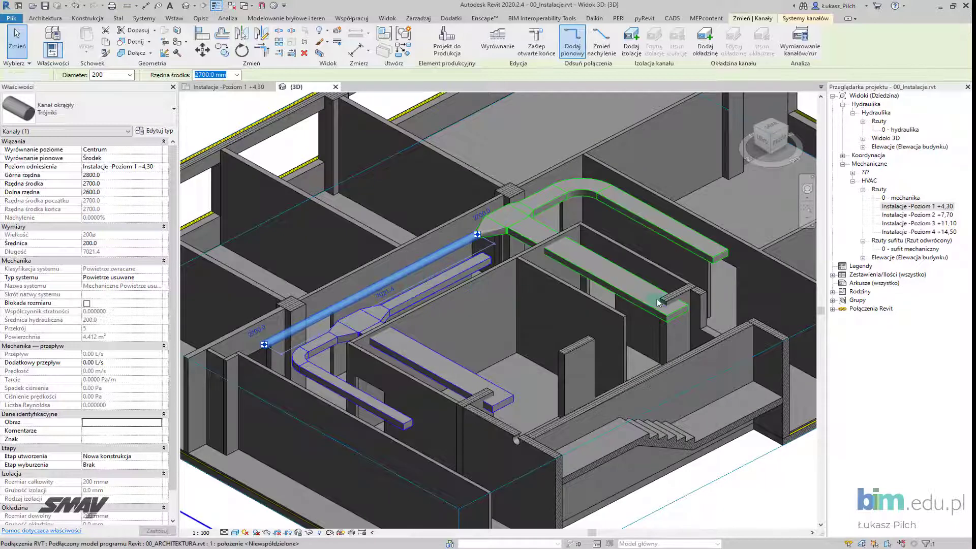
Clear the selection and Tab-select the whole rectangular duct branch
key(Escape)
key(Tab)
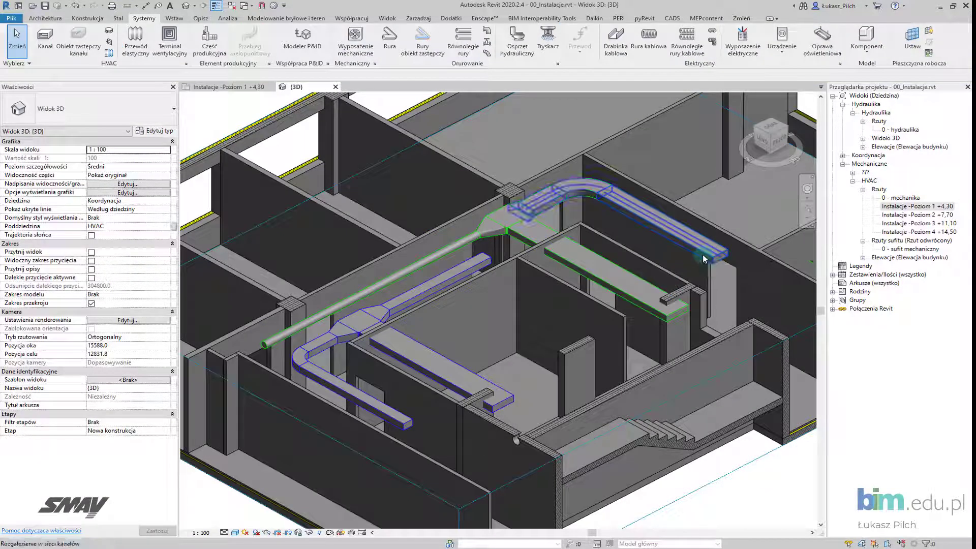
click(672, 251)
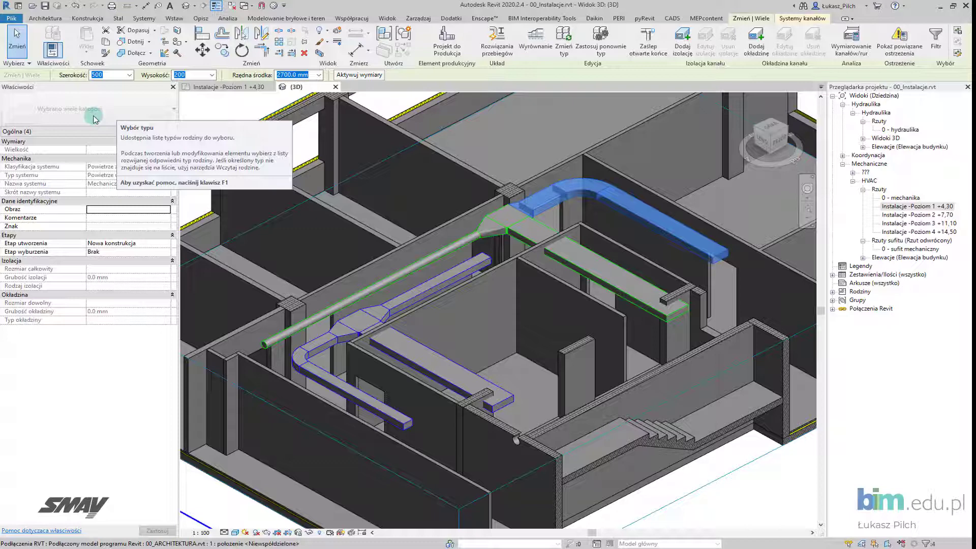
Open the branch's duct type list, then cancel without changing it
click(563, 50)
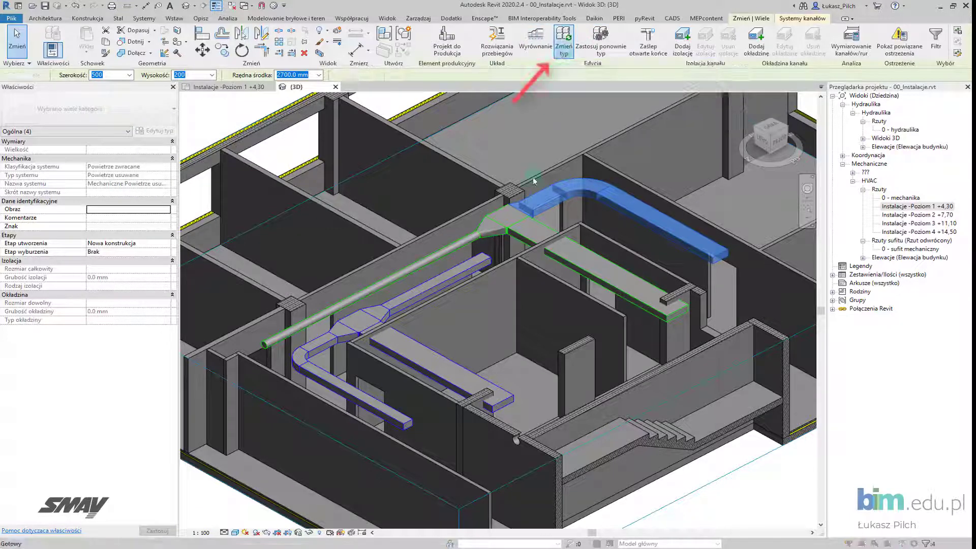
click(100, 112)
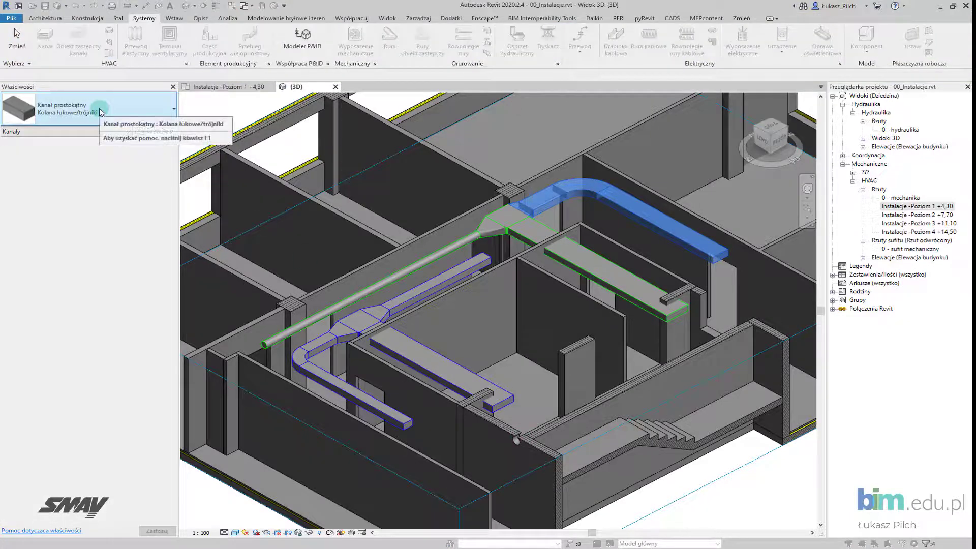
click(100, 112)
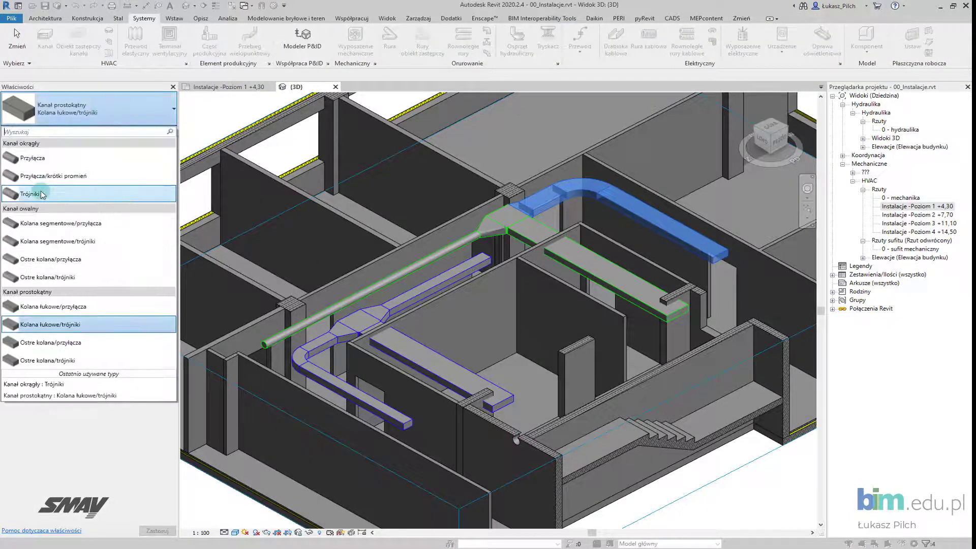
key(Escape)
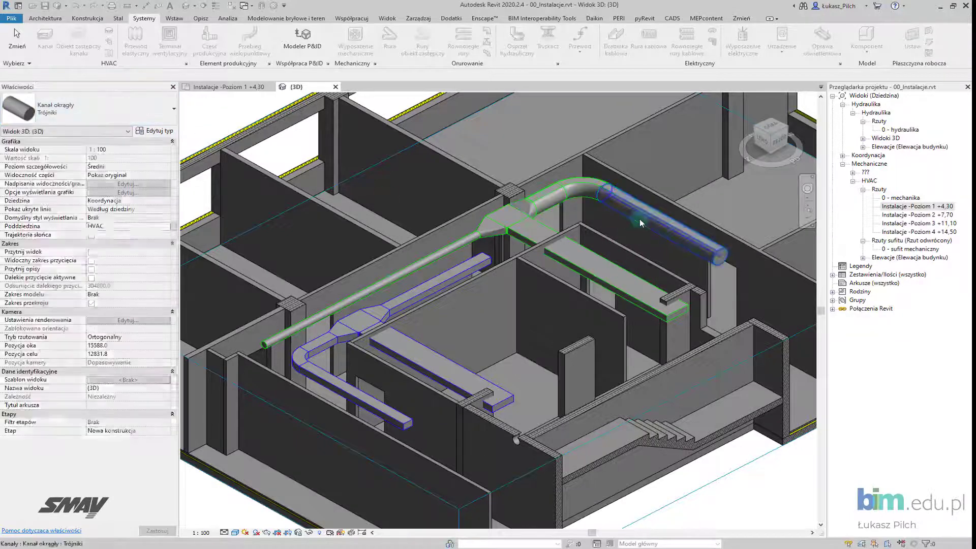
key(Escape)
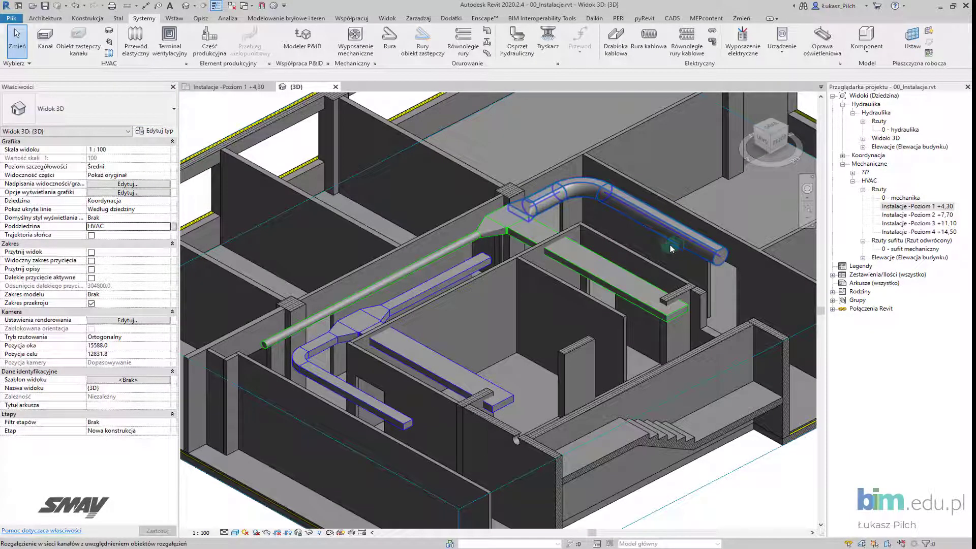
Resize the round duct run and elbow to 300 diameter, leaving the reducer unchanged
key(Tab)
click(527, 210)
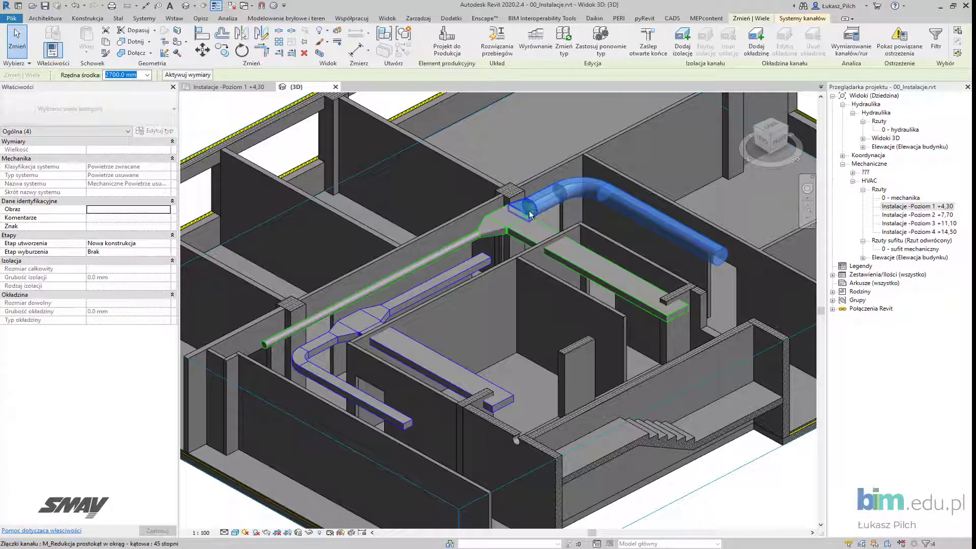
shift+click(529, 214)
text(300)
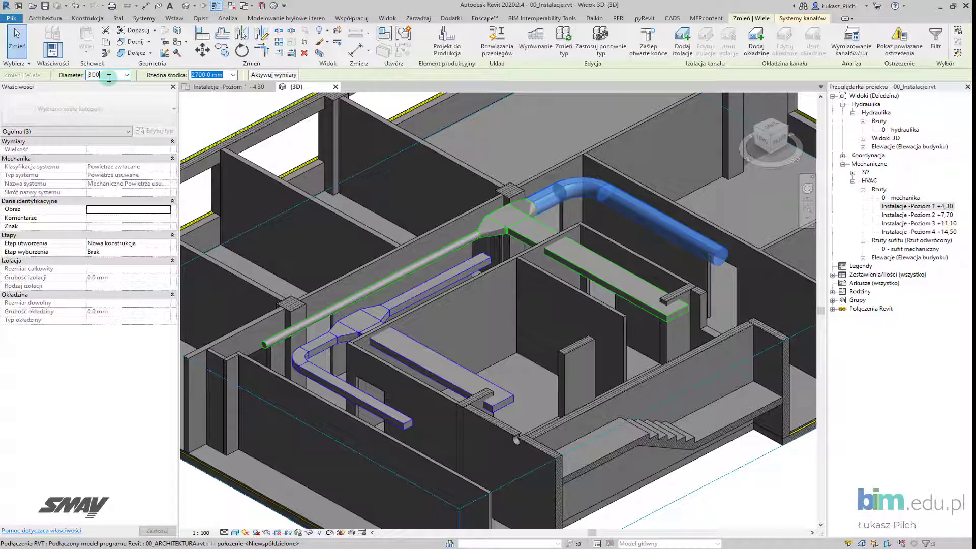
key(Return)
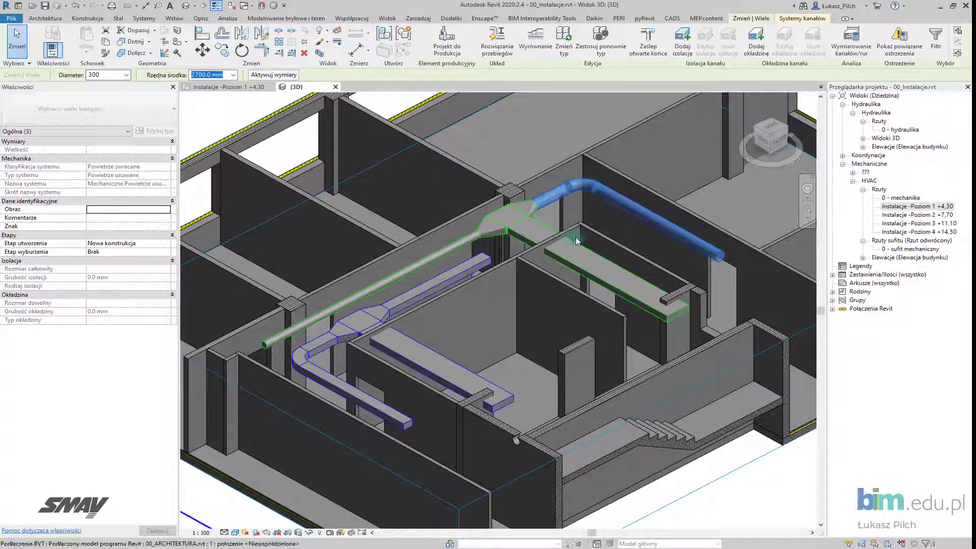
key(Escape)
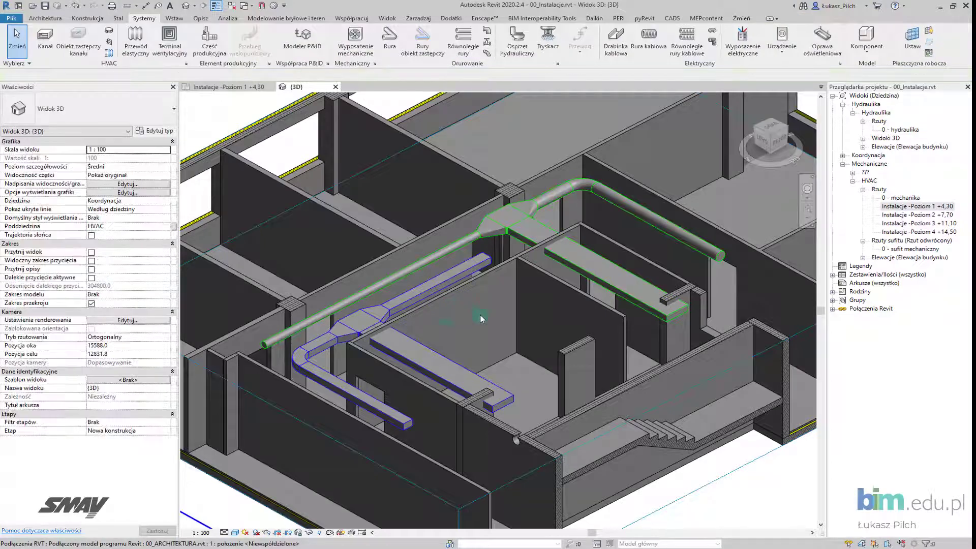
mouse_move(420, 312)
shift+middle_down()
mouse_move(565, 338)
mouse_move(311, 302)
shift+middle_up()
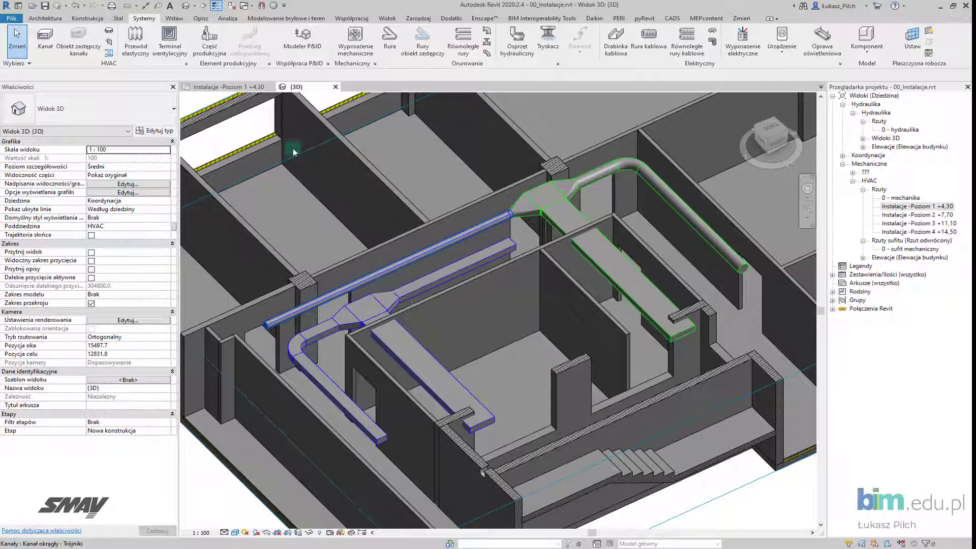
Place an M_Dyfuzor zwrotny diffuser at 2500 above level in Sala konferencyjna 2
click(227, 89)
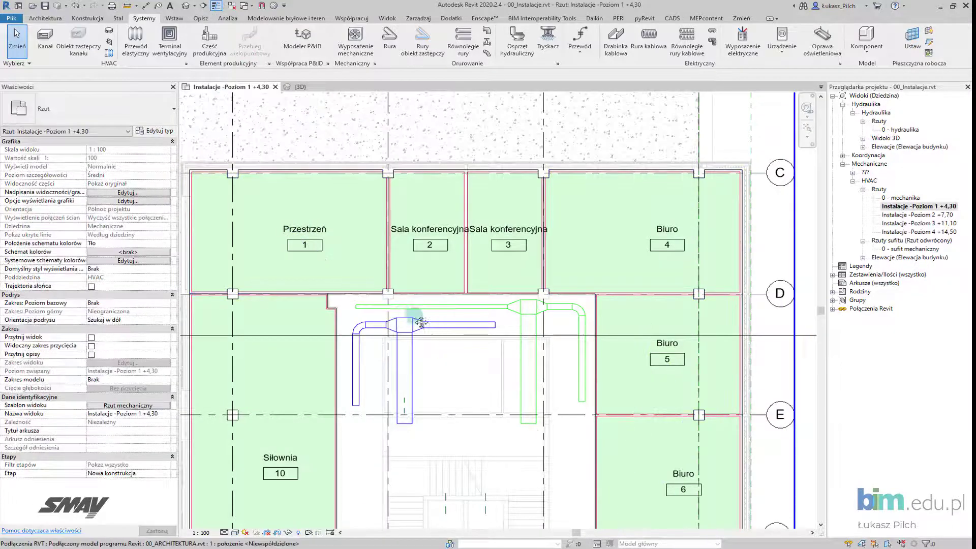
middle_drag(413, 285, 371, 277)
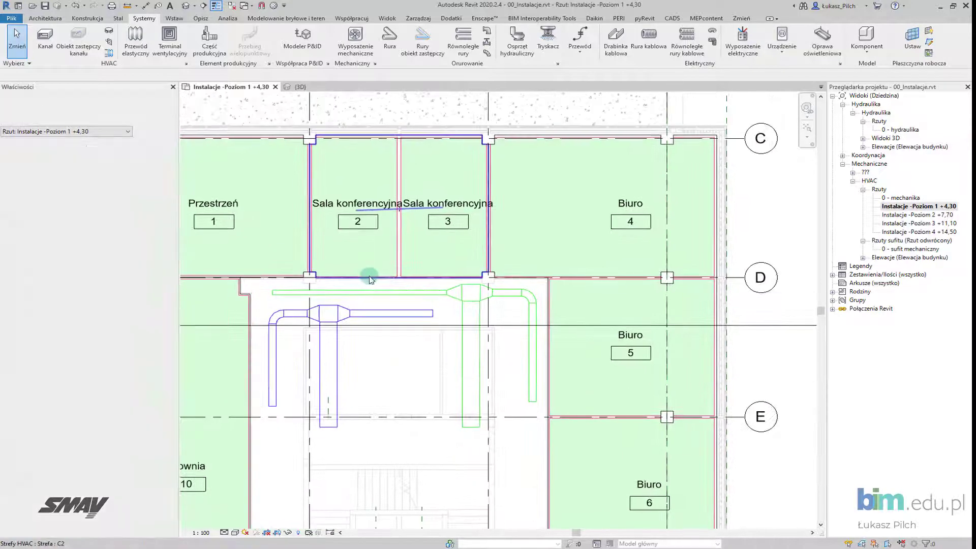
click(174, 58)
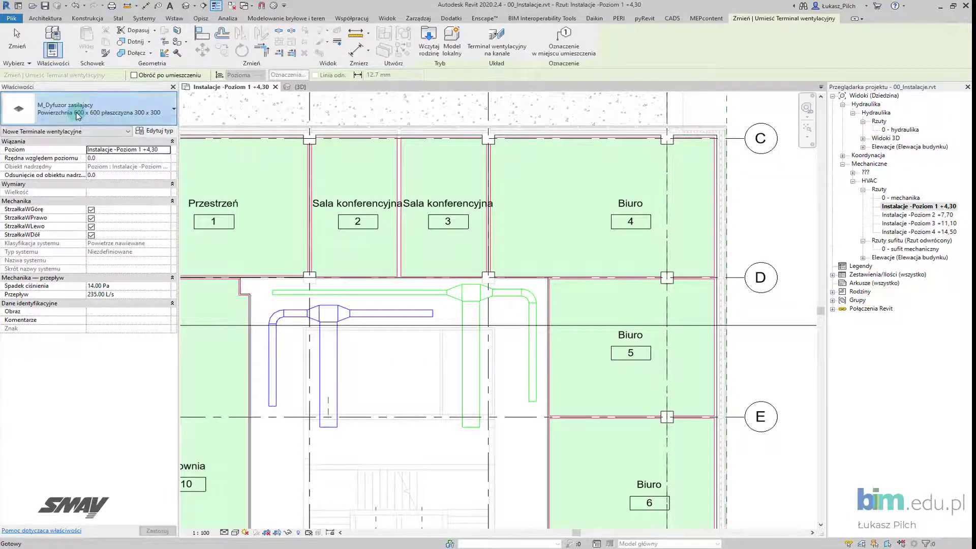
click(78, 116)
click(59, 192)
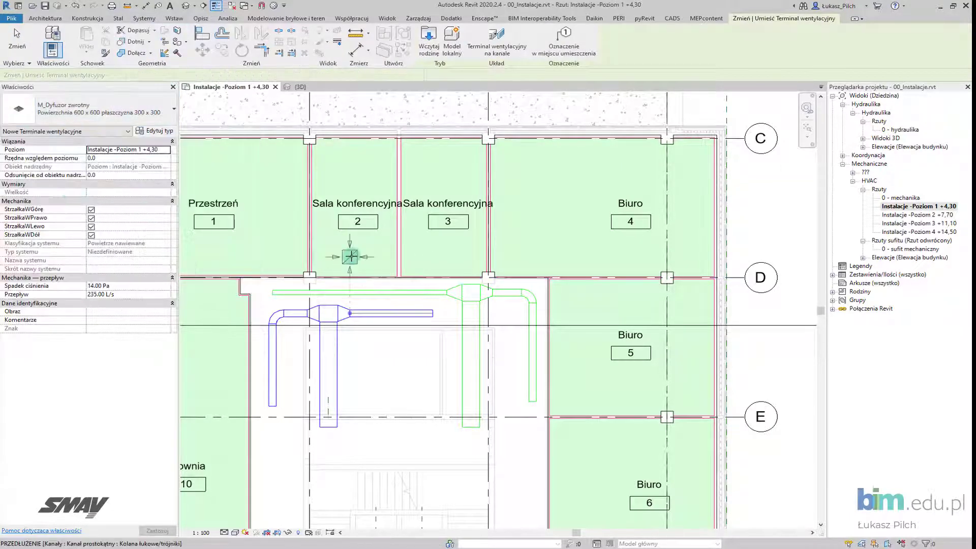
scroll(349, 255, up, 1)
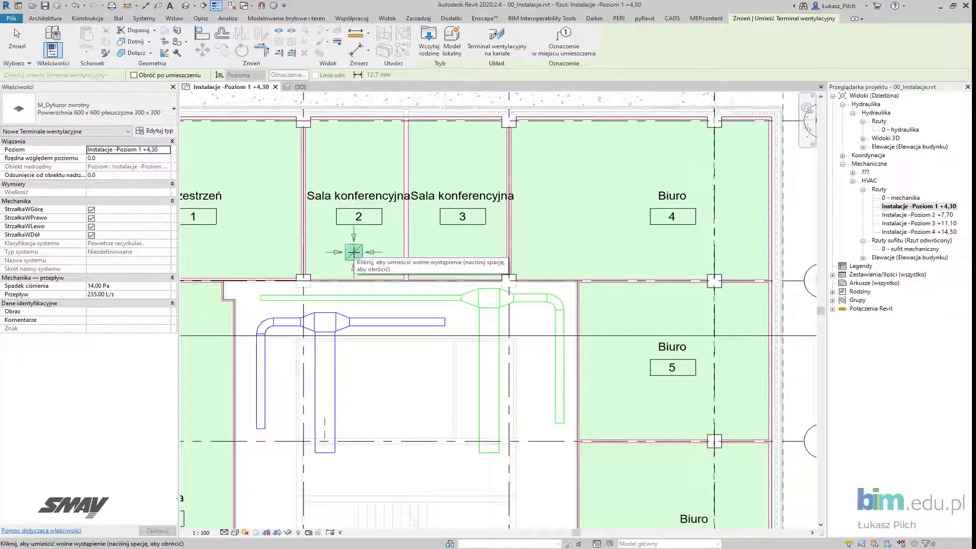
click(121, 158)
text(2500)
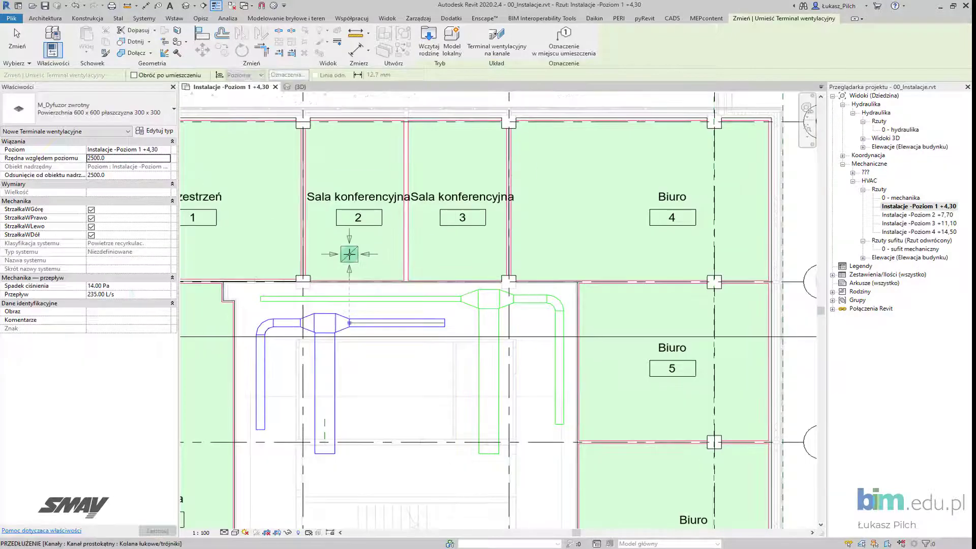
click(356, 254)
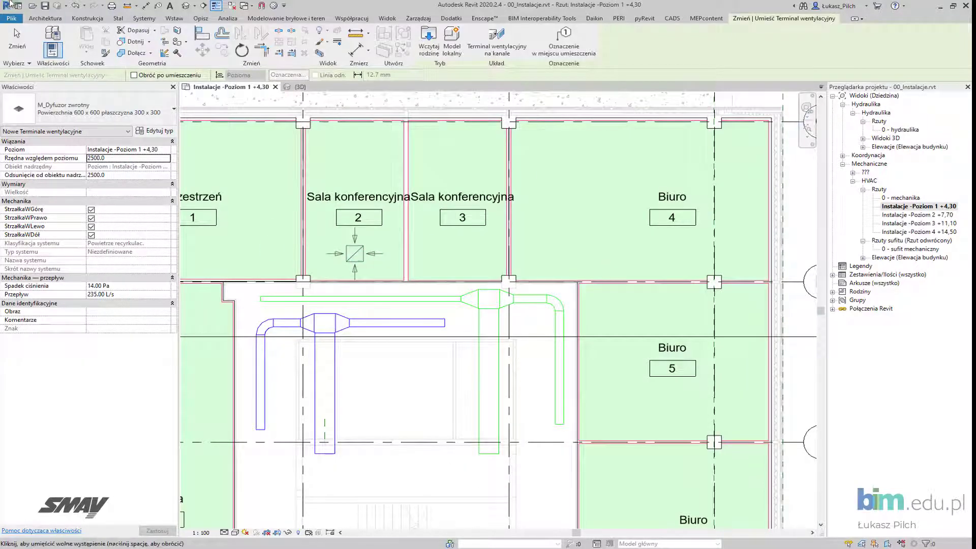
key(Escape)
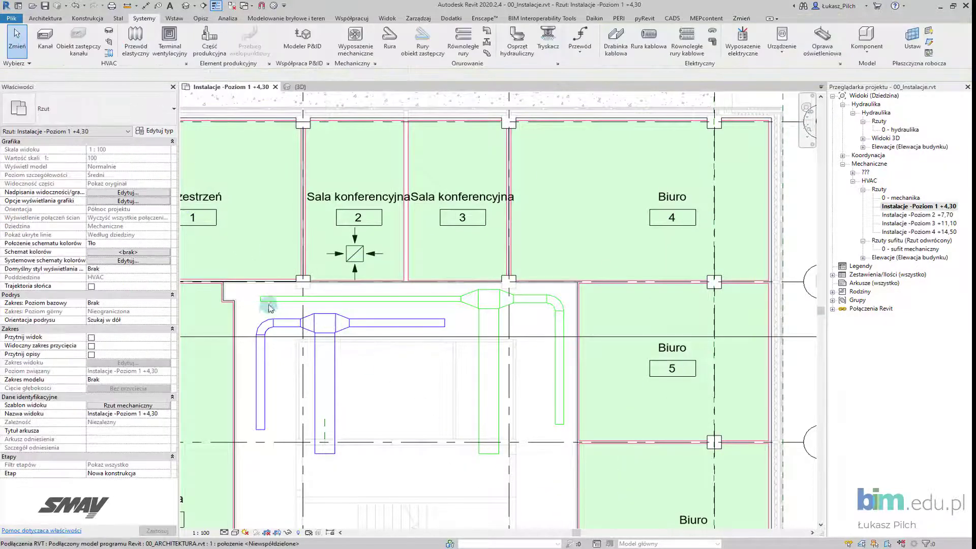
Pull back the green duct's end and extend it with an elbow toward the diffuser
click(261, 299)
scroll(260, 300, up, 2)
drag(258, 300, 402, 301)
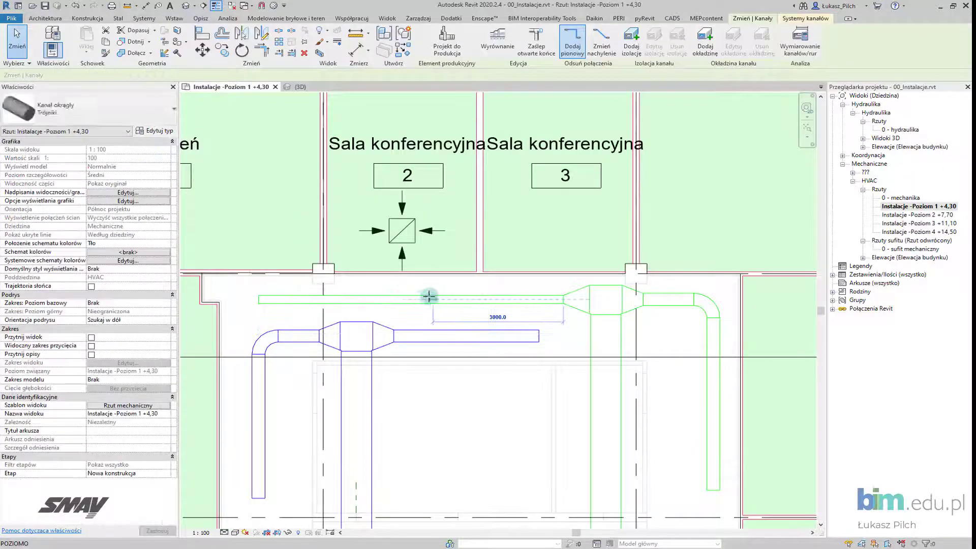
right_click(401, 300)
click(449, 90)
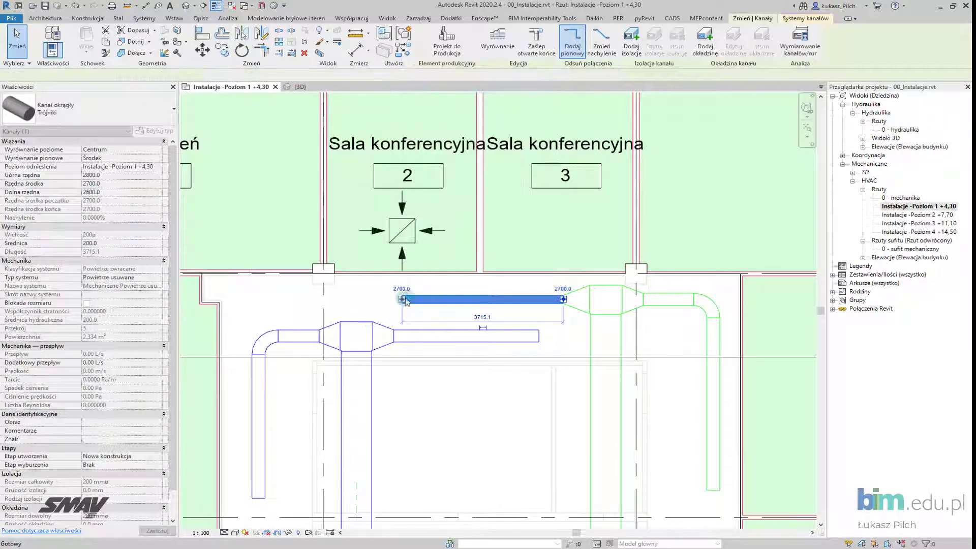
scroll(402, 301, up, 2)
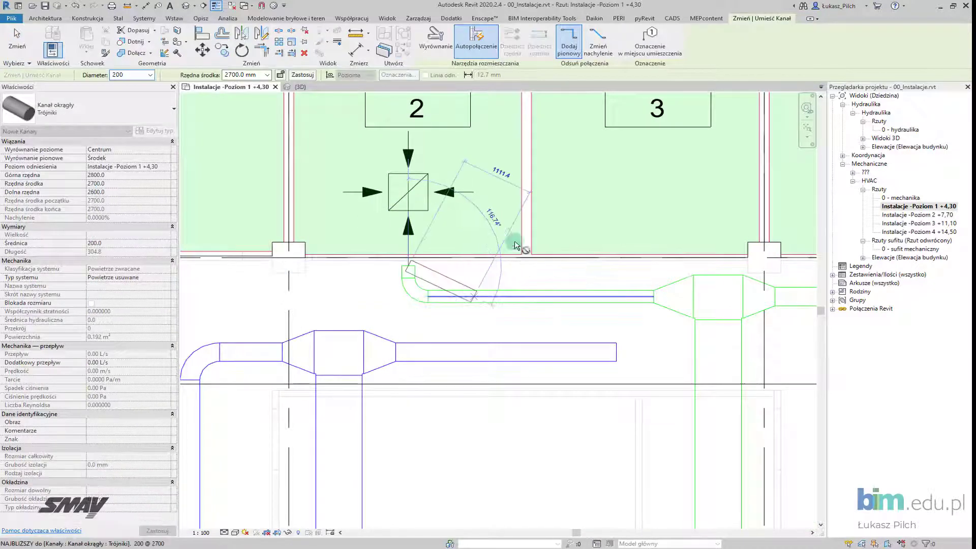
click(409, 203)
key(Escape)
key(Escape)
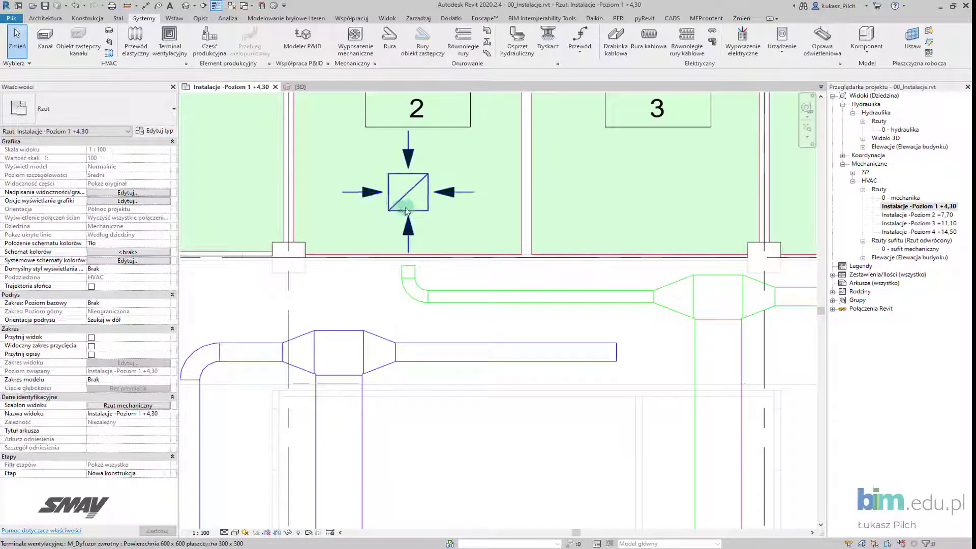
scroll(407, 200, down, 3)
Switch to the 3D view and zoom in on the new elbow
click(186, 6)
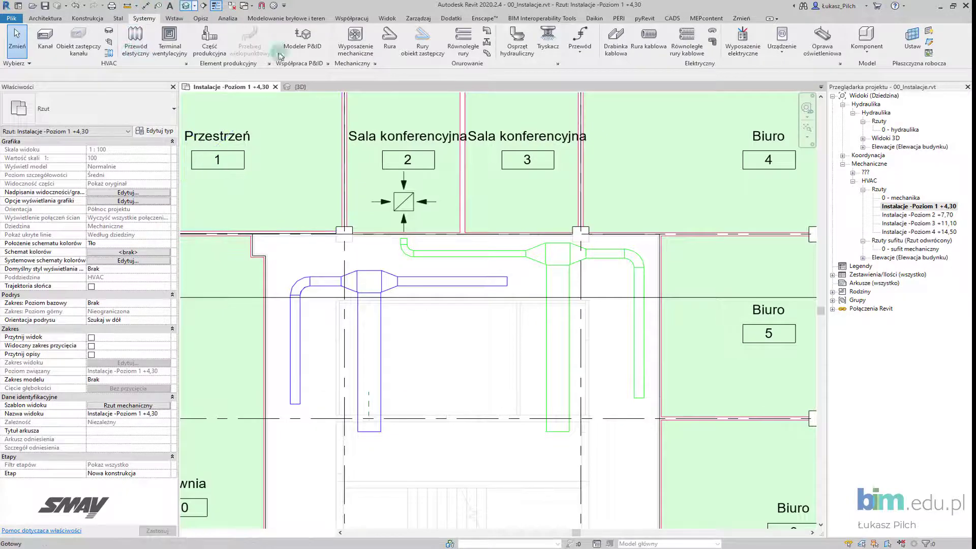
scroll(329, 246, up, 3)
scroll(413, 276, up, 3)
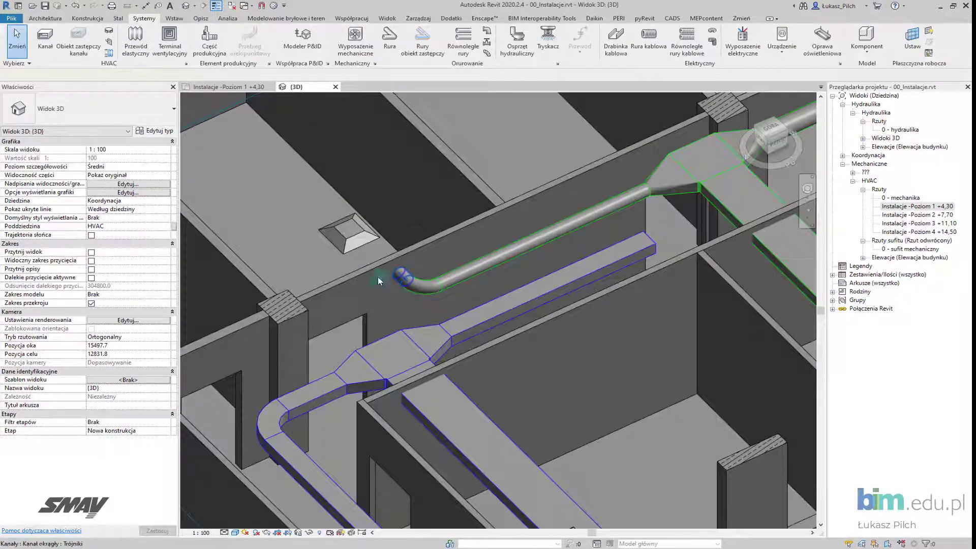
Inspect the elbow-end duct and the return diffuser's height above level in 3D
click(402, 277)
mouse_move(465, 196)
shift+middle_down()
mouse_move(540, 183)
mouse_move(458, 213)
shift+middle_up()
click(313, 275)
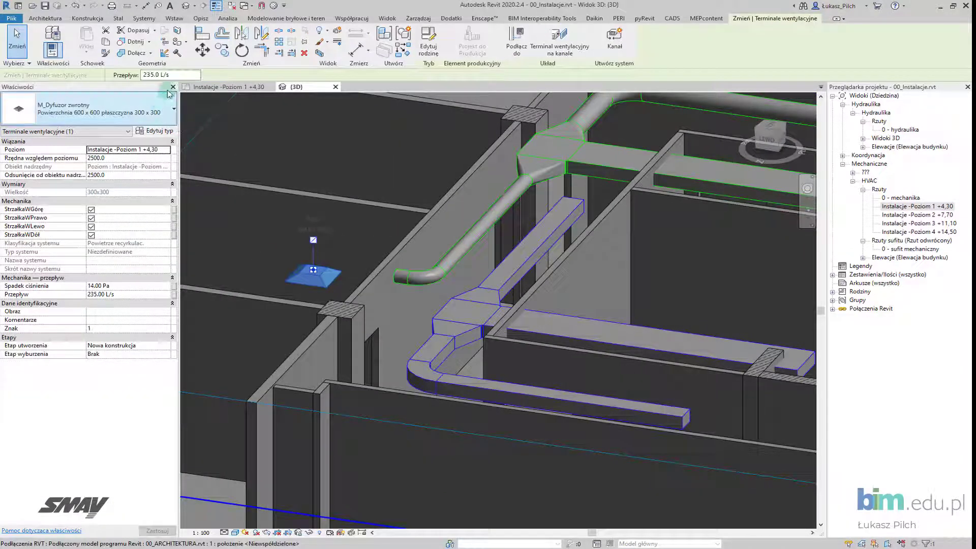
click(122, 159)
text(2200)
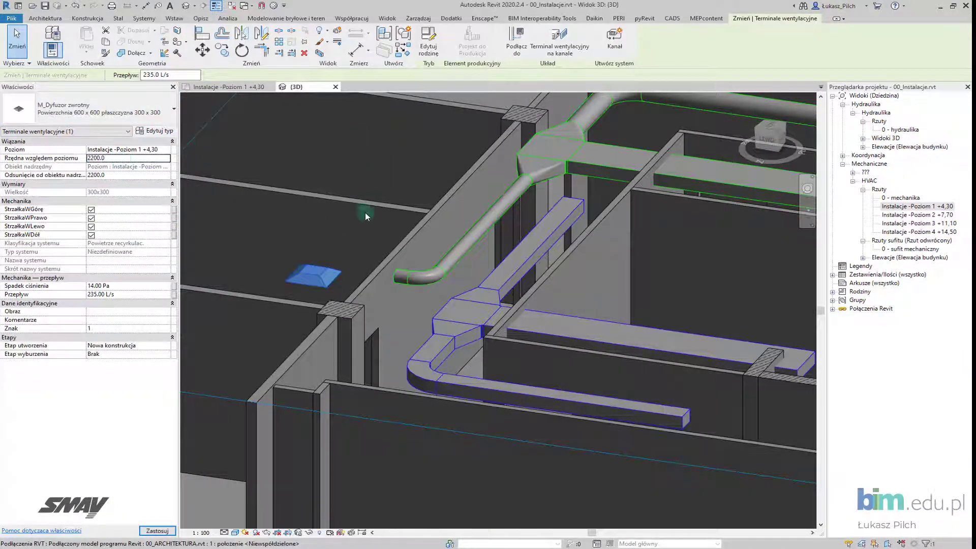
shift+middle_drag(365, 213, 401, 260)
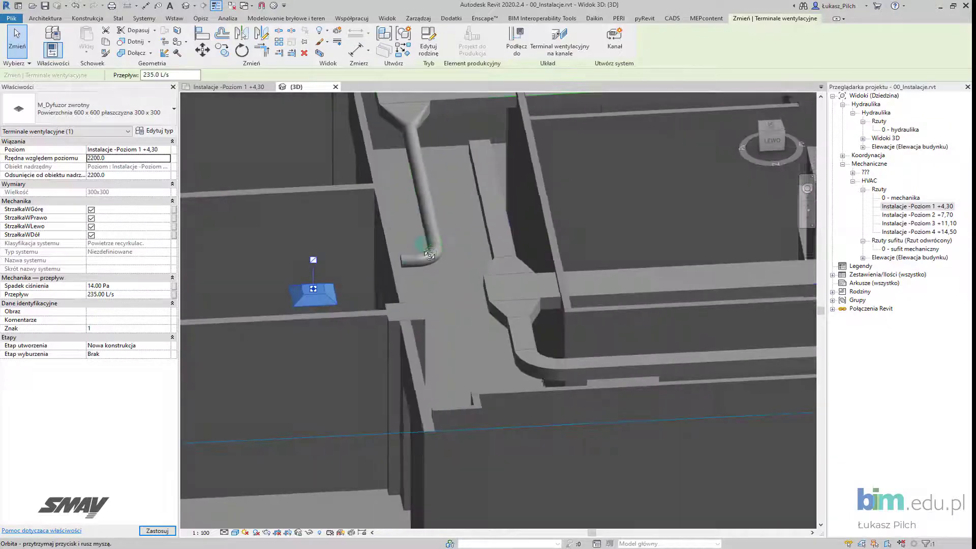
scroll(401, 260, up, 3)
Extend a short duct segment from the elbow end toward the diffuser
right_click(402, 261)
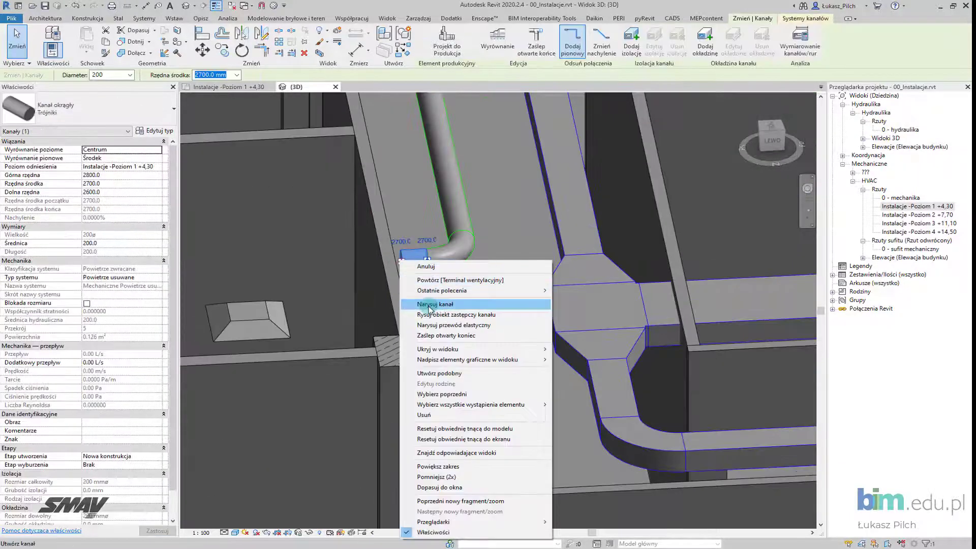
click(432, 304)
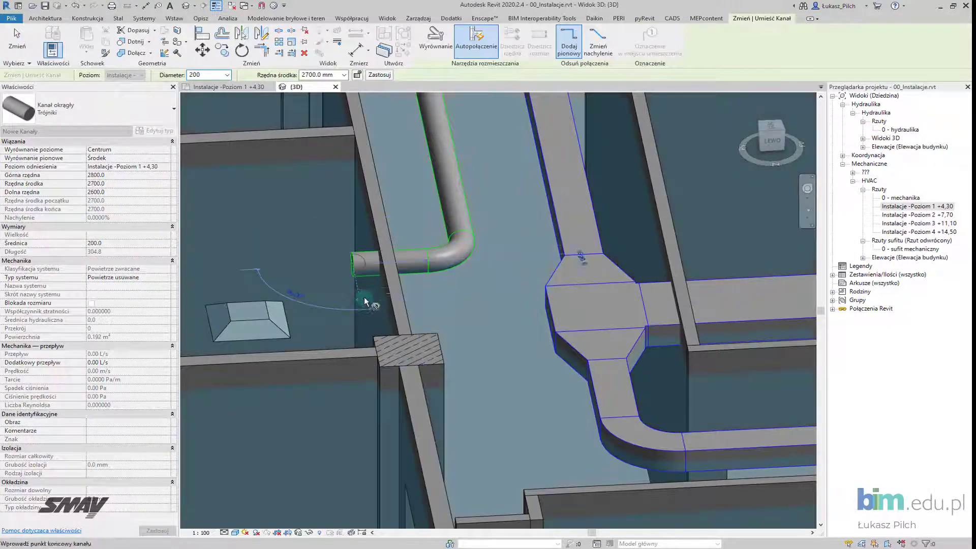
click(355, 264)
key(Escape)
key(Escape)
Start a flexible duct from the short segment to the diffuser, cancel it, and select the diffuser
click(351, 263)
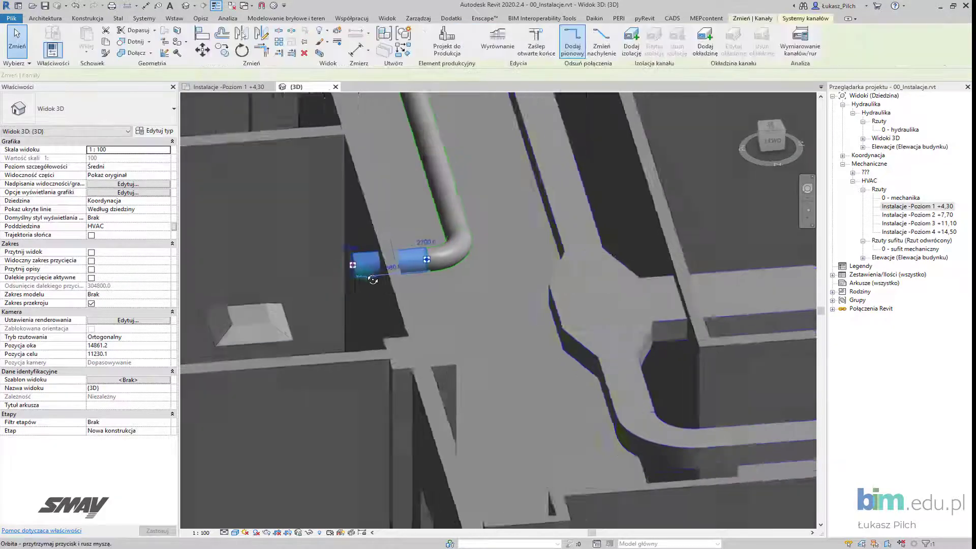
shift+middle_drag(351, 263, 355, 271)
right_click(354, 269)
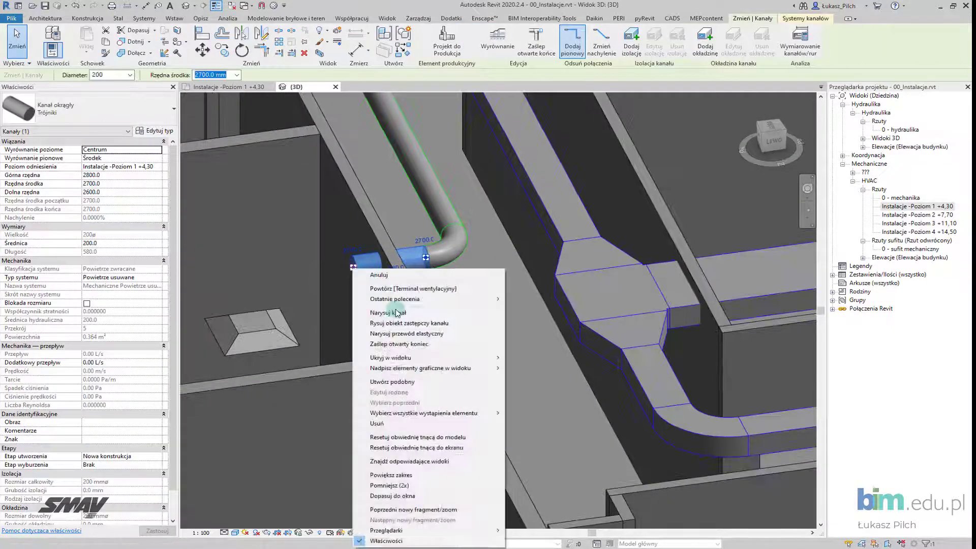
click(406, 334)
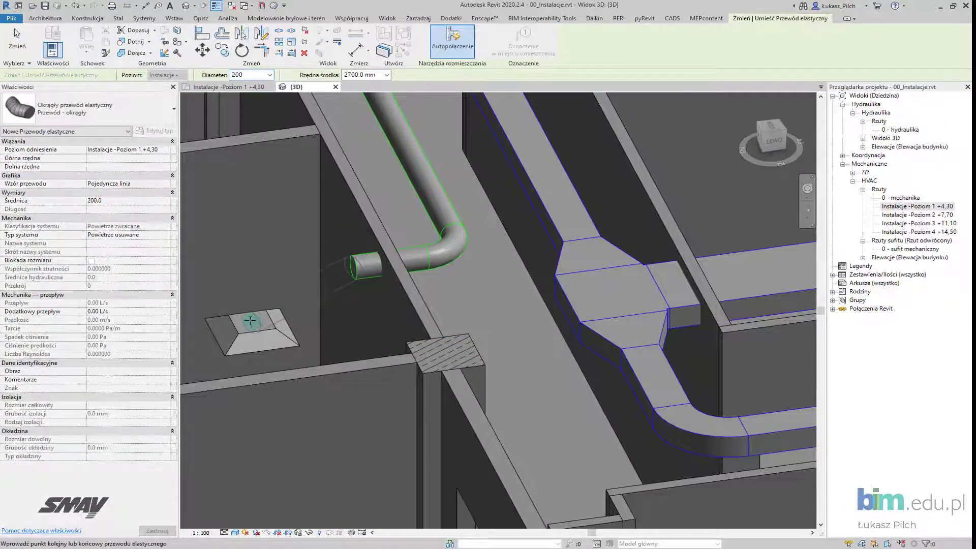
click(250, 321)
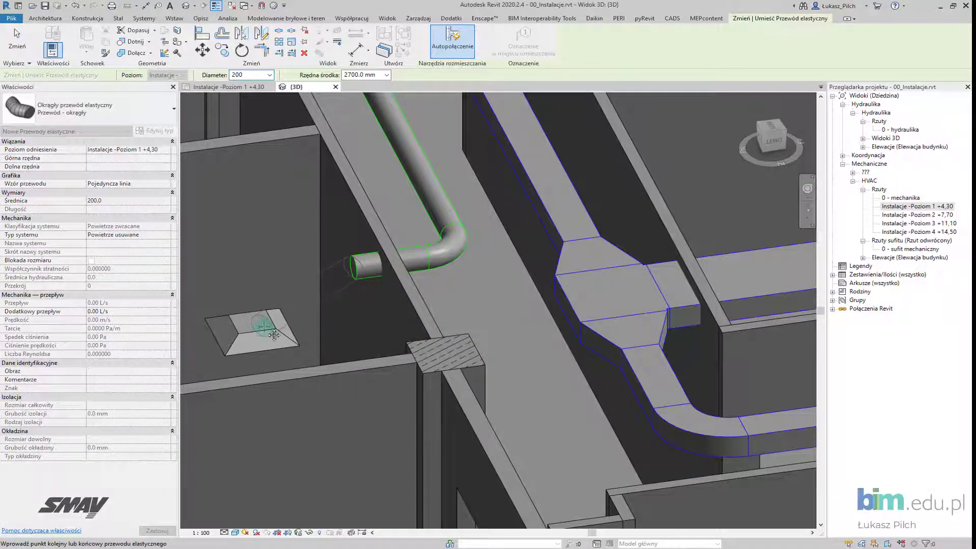
scroll(274, 335, up, 4)
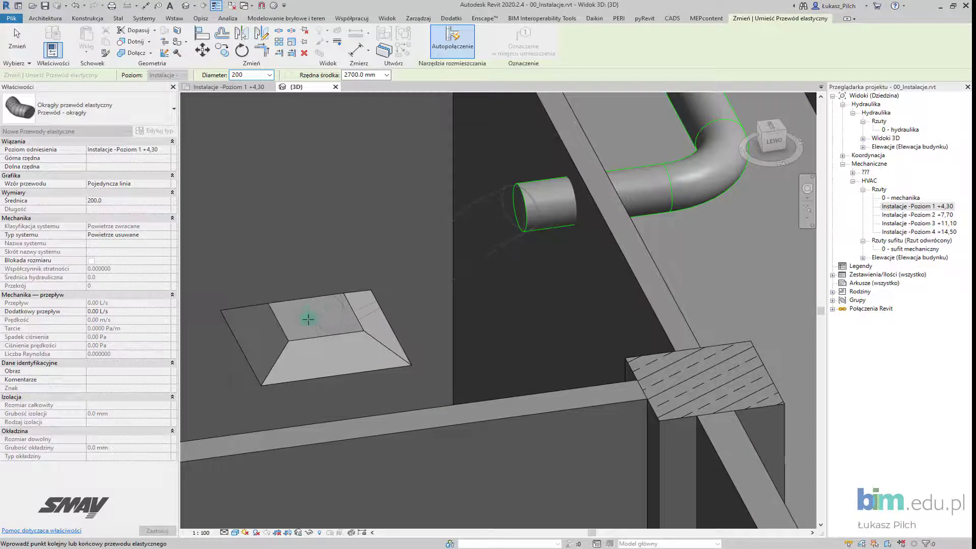
scroll(309, 316, down, 4)
key(Escape)
key(Escape)
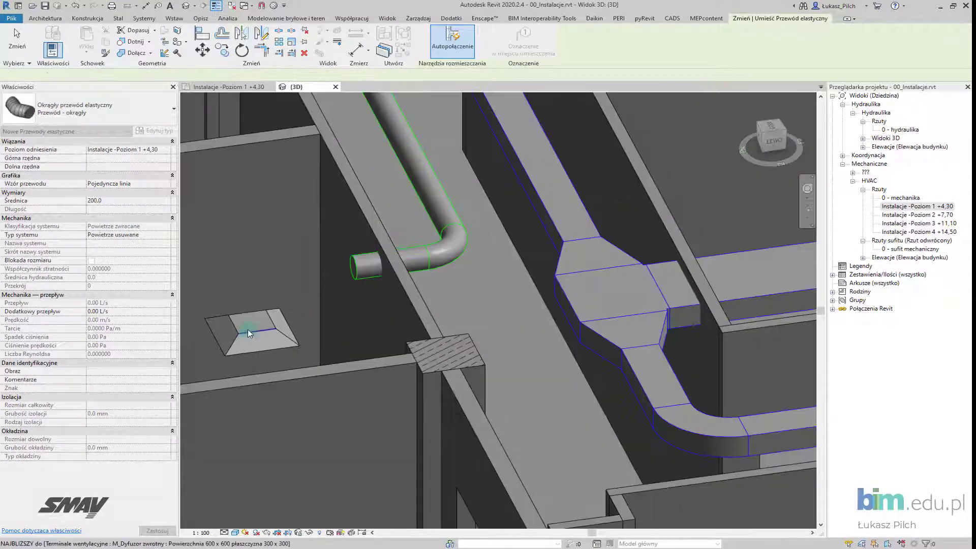
click(248, 330)
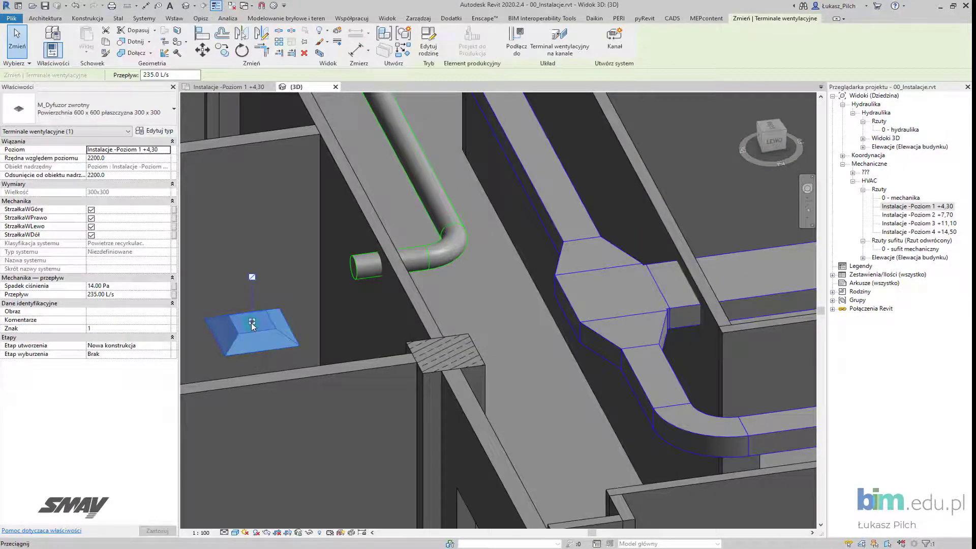
Draw a flexible duct from the return diffuser to the open round duct end
right_click(252, 326)
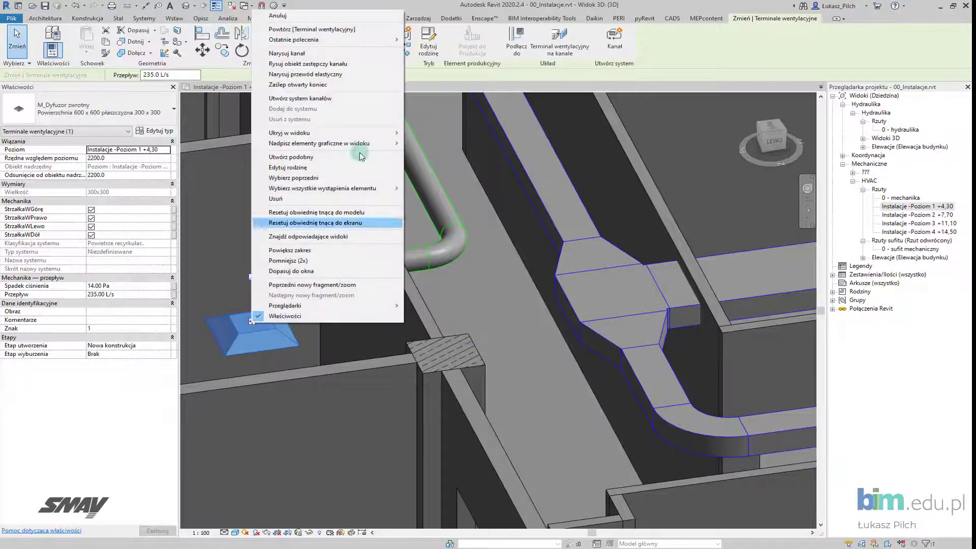
click(326, 78)
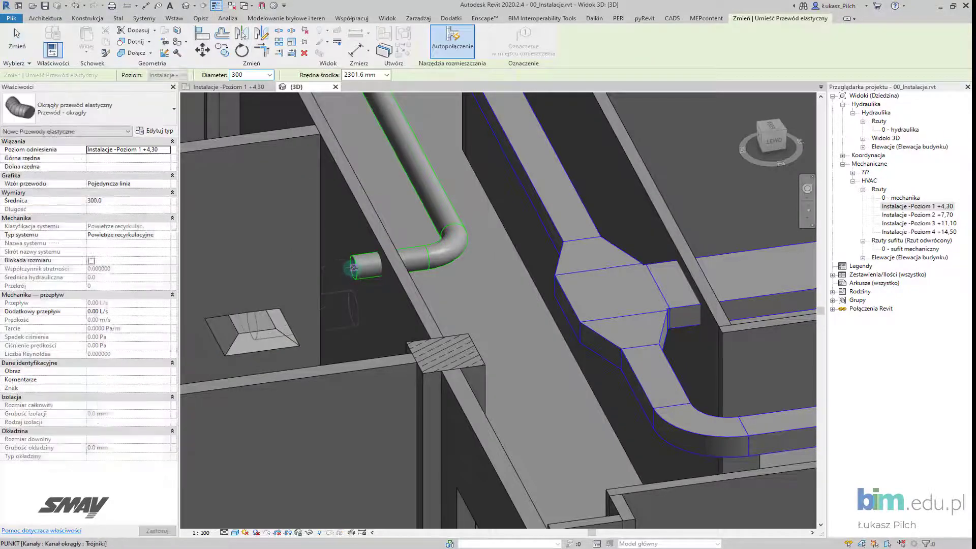
click(353, 356)
key(Escape)
key(Escape)
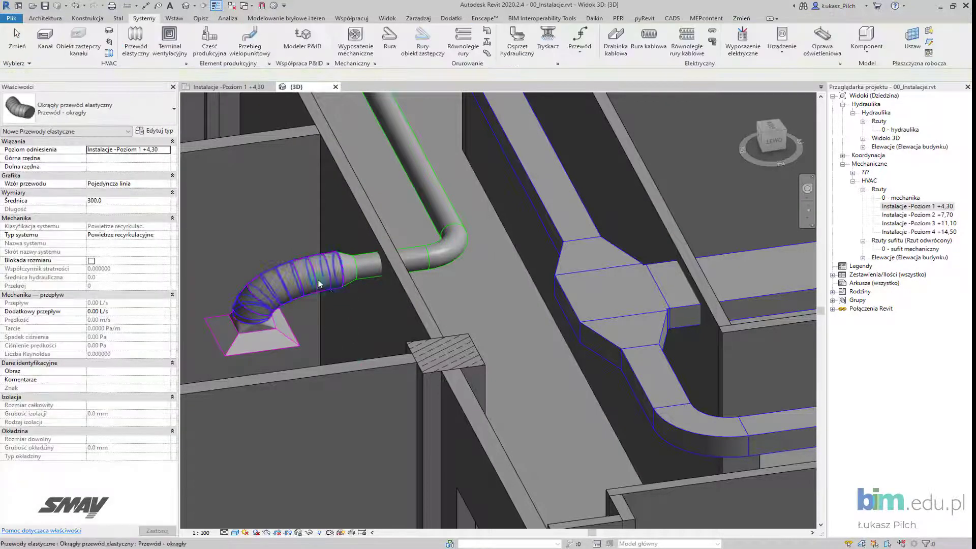
scroll(374, 309, down, 4)
scroll(373, 308, up, 2)
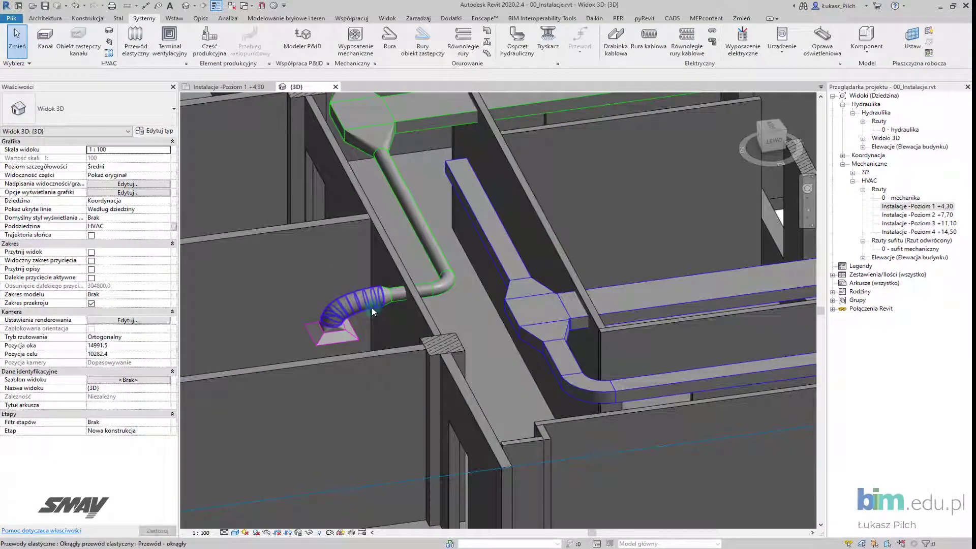
scroll(359, 323, up, 2)
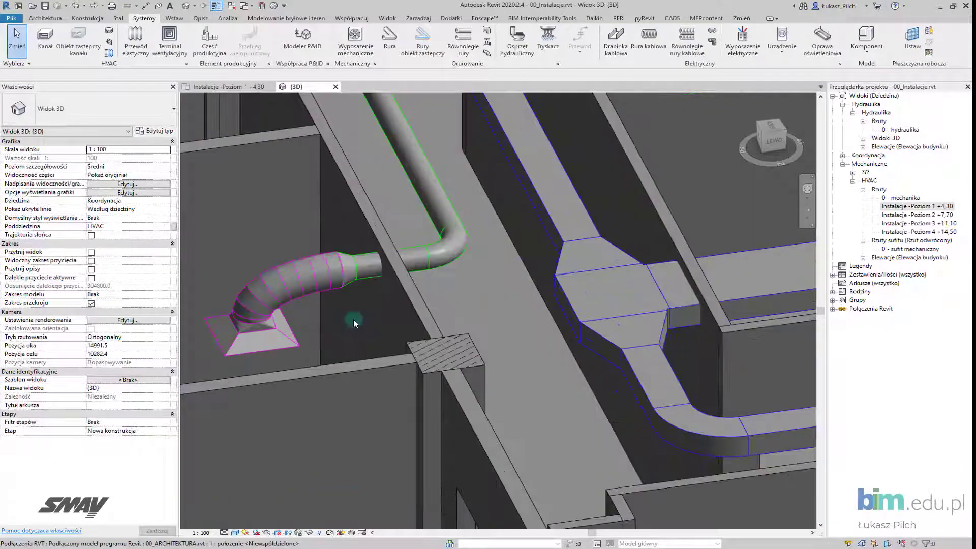
middle_drag(351, 282, 460, 385)
scroll(460, 385, down, 3)
scroll(460, 380, down, 2)
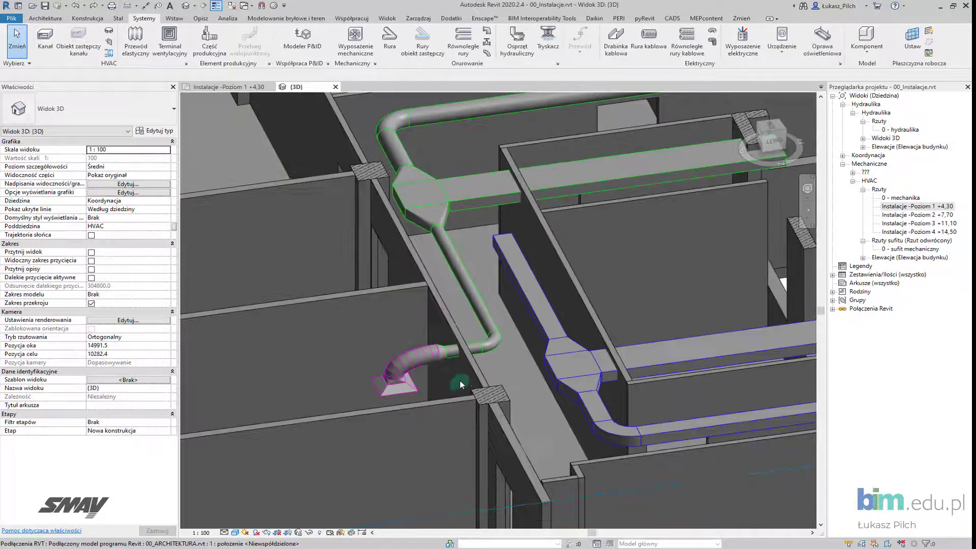
scroll(442, 382, up, 1)
scroll(407, 385, up, 1)
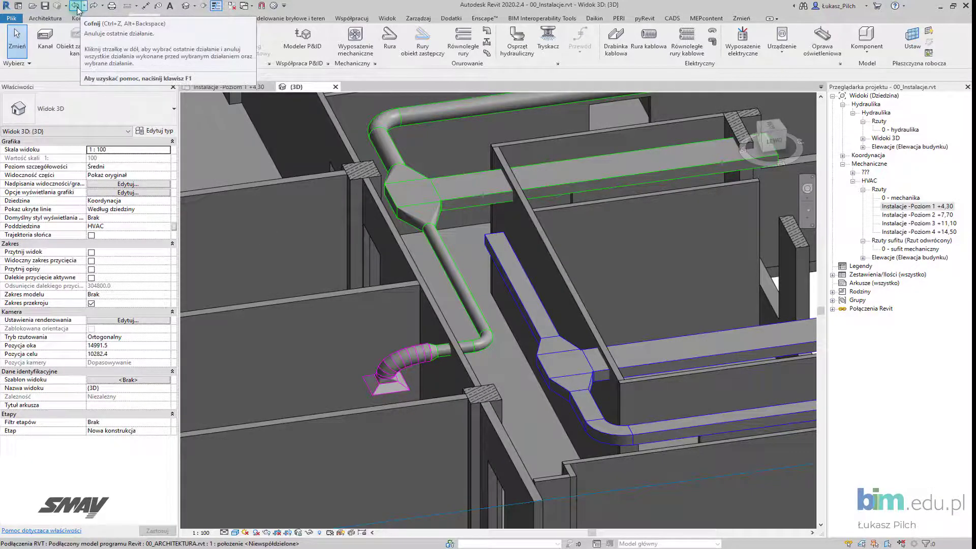
Undo the flex duct and set the round branch duct's system to Powietrze recyrkulacyjne
click(76, 6)
scroll(265, 336, up, 3)
scroll(325, 341, up, 2)
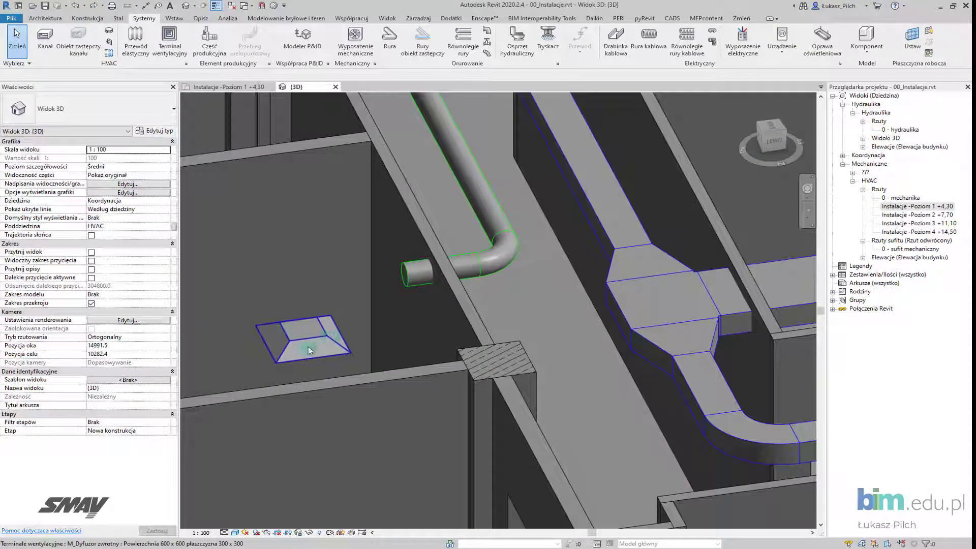
scroll(308, 340, down, 4)
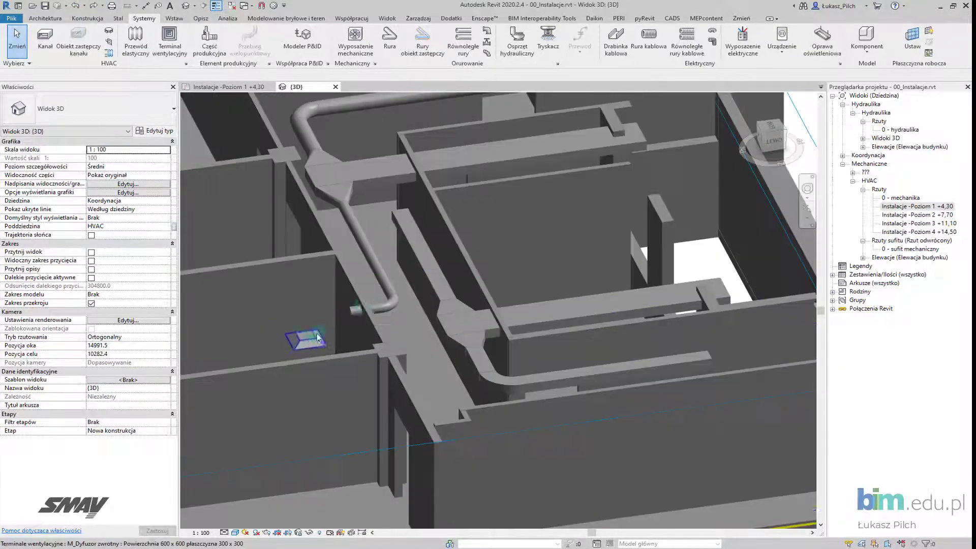
click(377, 269)
middle_drag(314, 260, 318, 279)
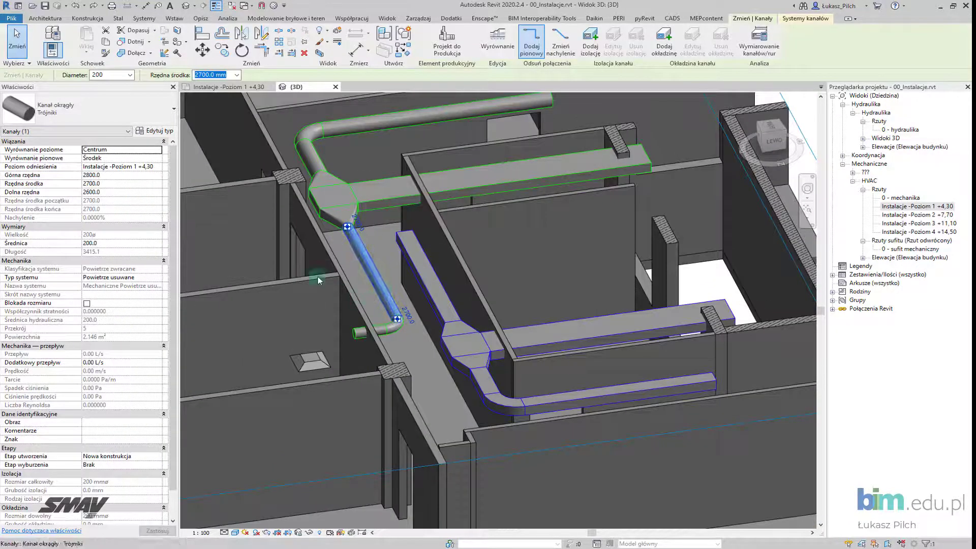
click(157, 279)
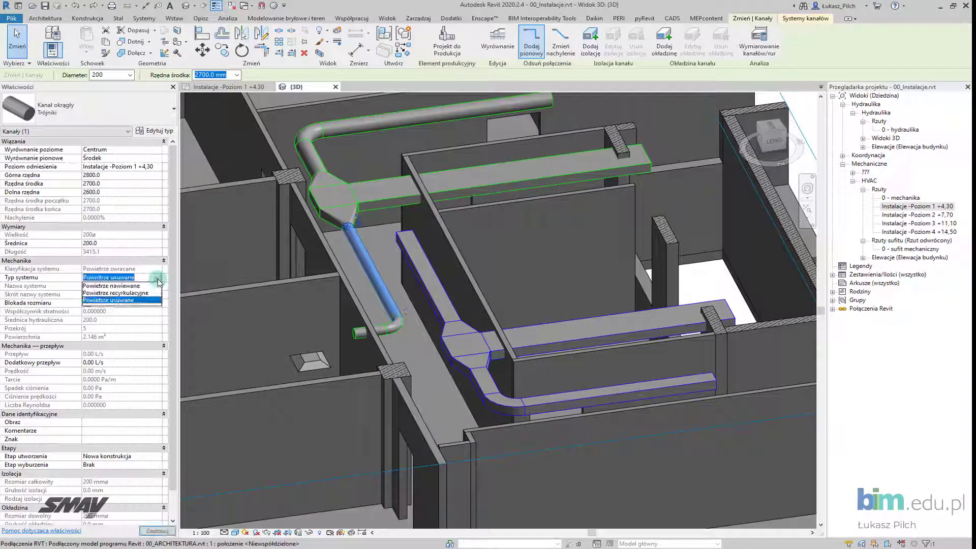
click(125, 293)
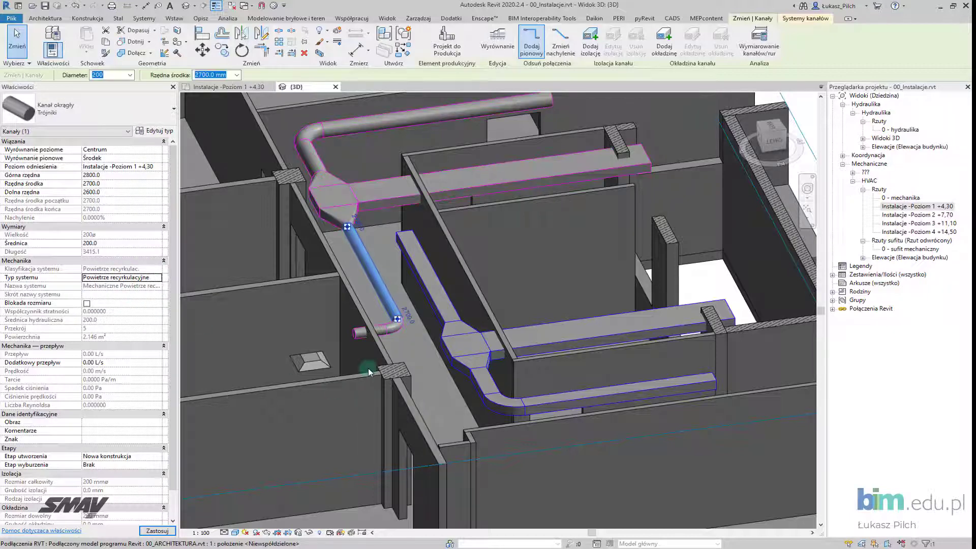
Redraw the flexible duct from the diffuser to the round duct at 200 mm diameter
click(311, 360)
scroll(311, 357, up, 5)
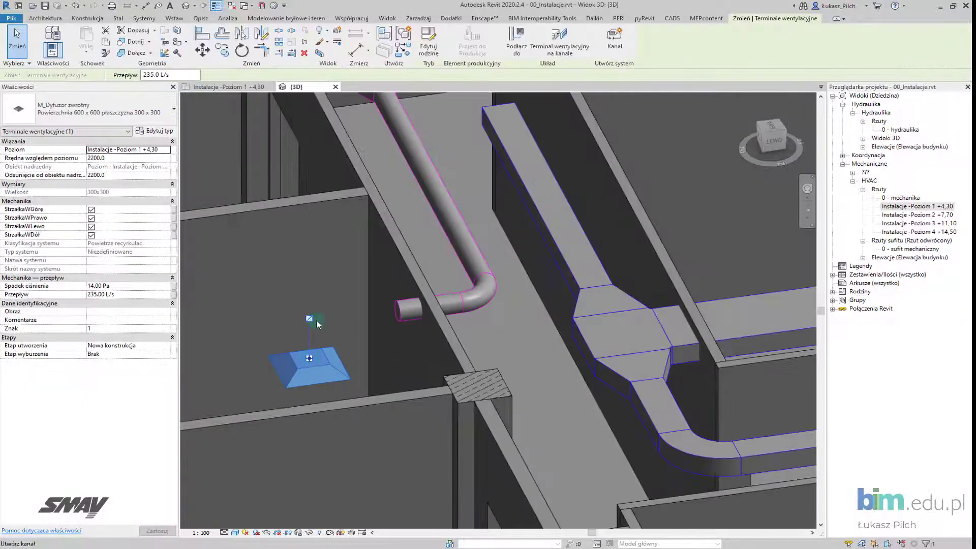
right_click(312, 359)
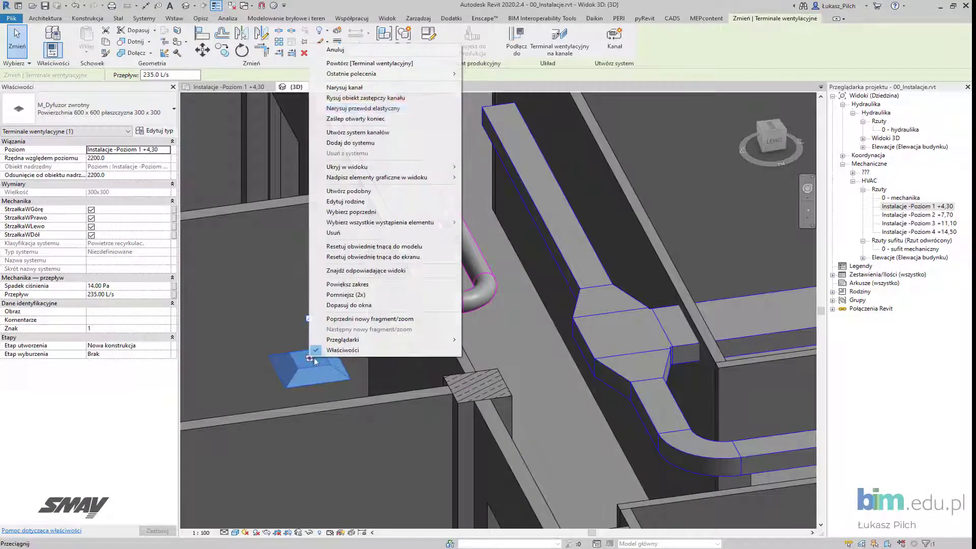
click(363, 107)
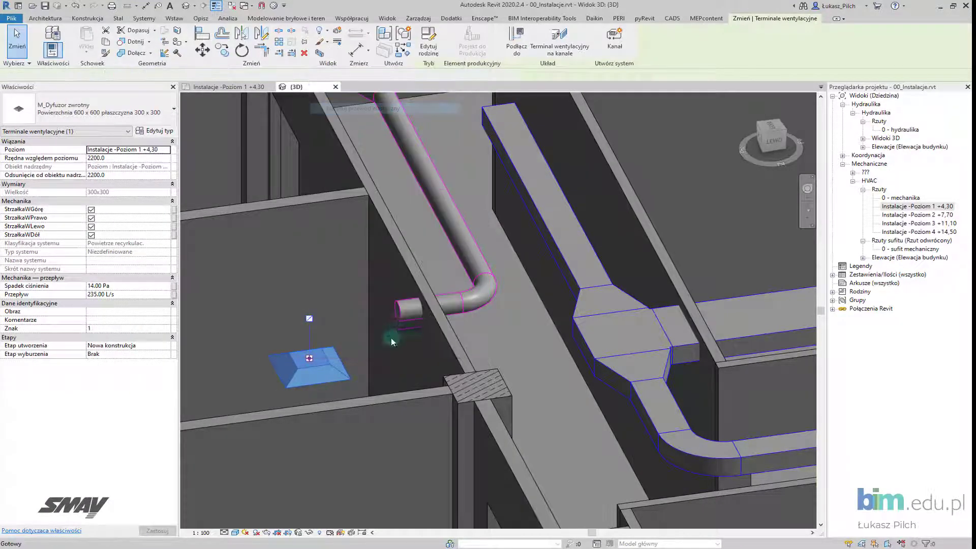
click(395, 311)
key(Escape)
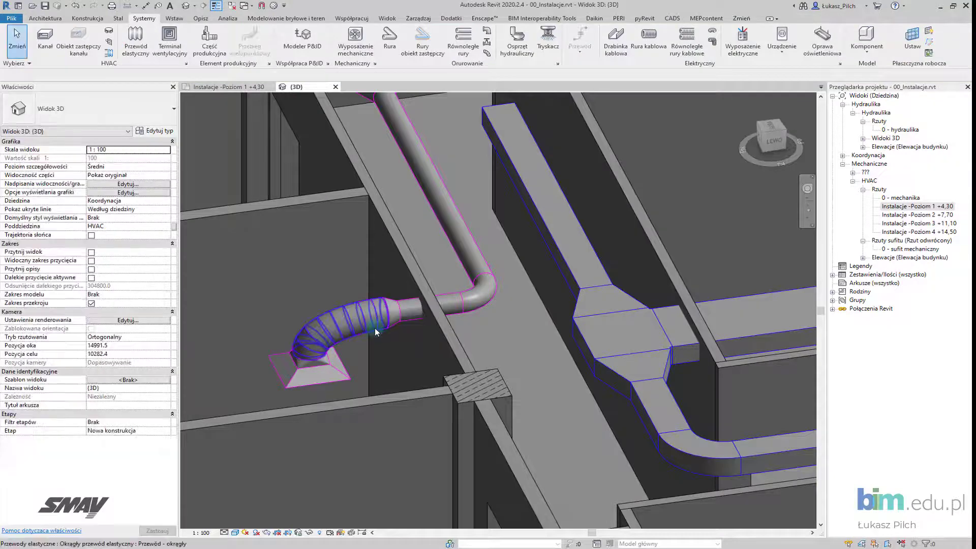
click(375, 328)
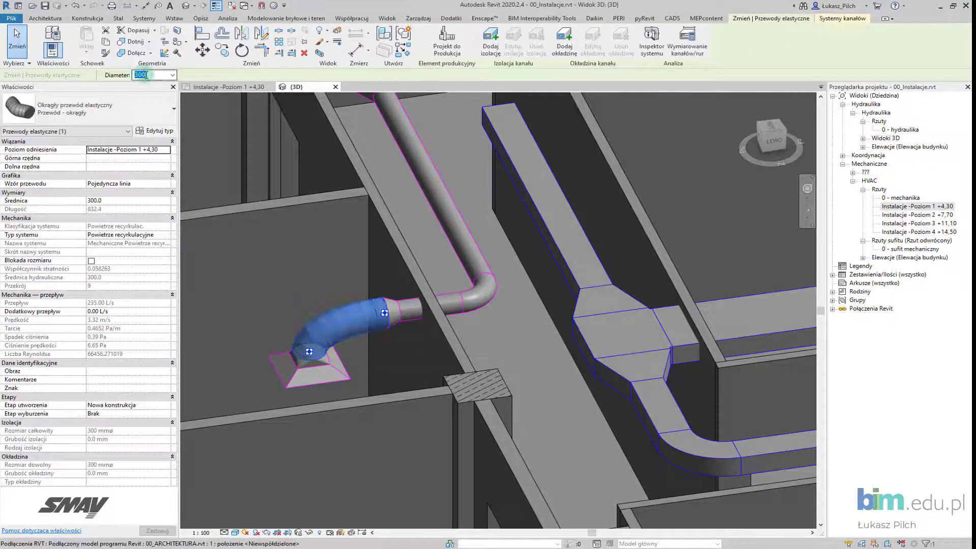
key(Return)
mouse_move(621, 243)
shift+middle_down()
mouse_move(442, 303)
mouse_move(383, 346)
shift+middle_up()
key(Escape)
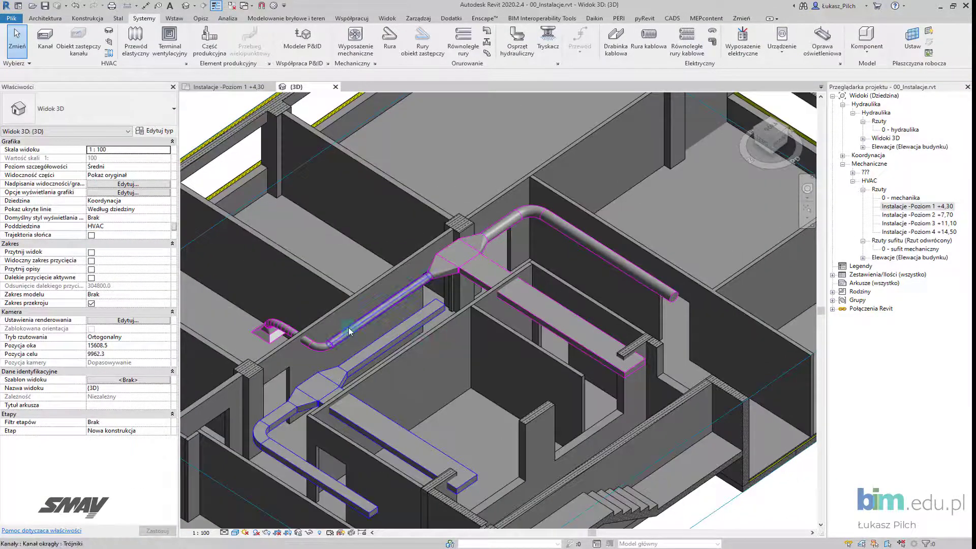
Frame the diffuser in the 3D view and bring up the Zarządzaj (Manage) tools
middle_drag(350, 332, 368, 337)
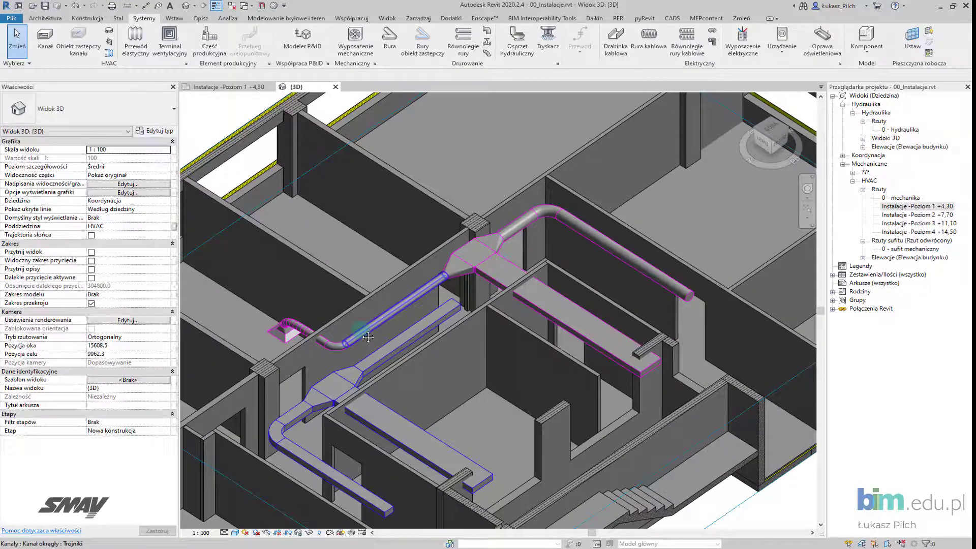
scroll(291, 347, up, 3)
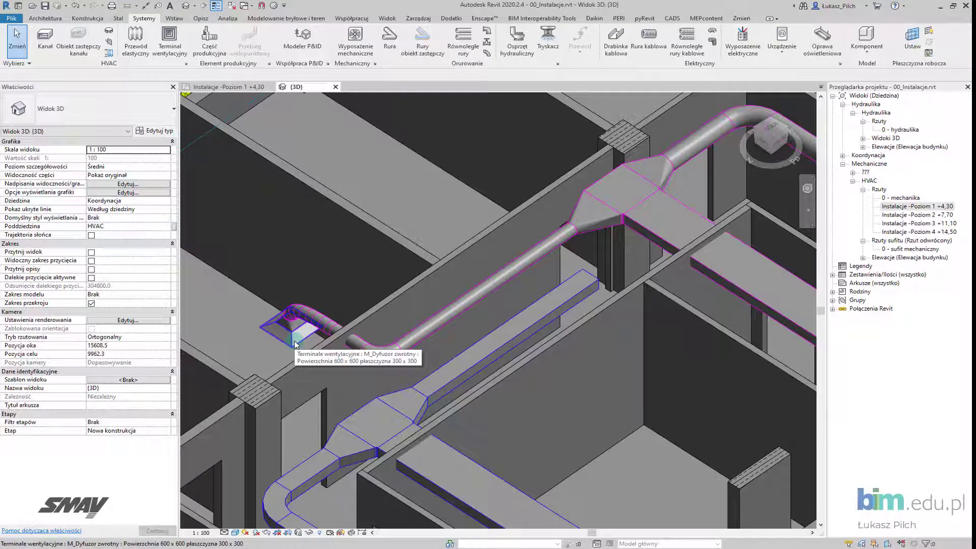
click(418, 18)
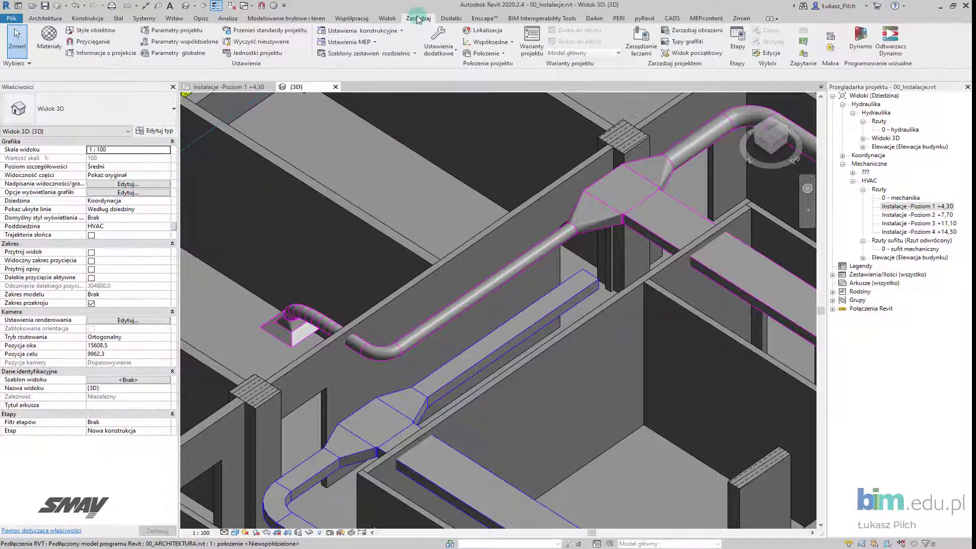
Set HVAC air flow units to cubic metres per hour, review Velocity, and confirm Project Units
click(251, 53)
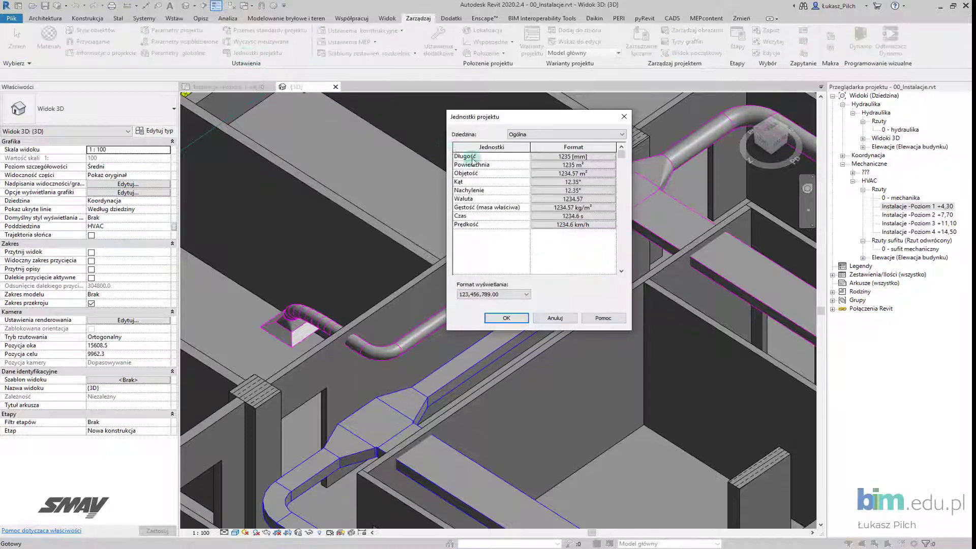
click(527, 137)
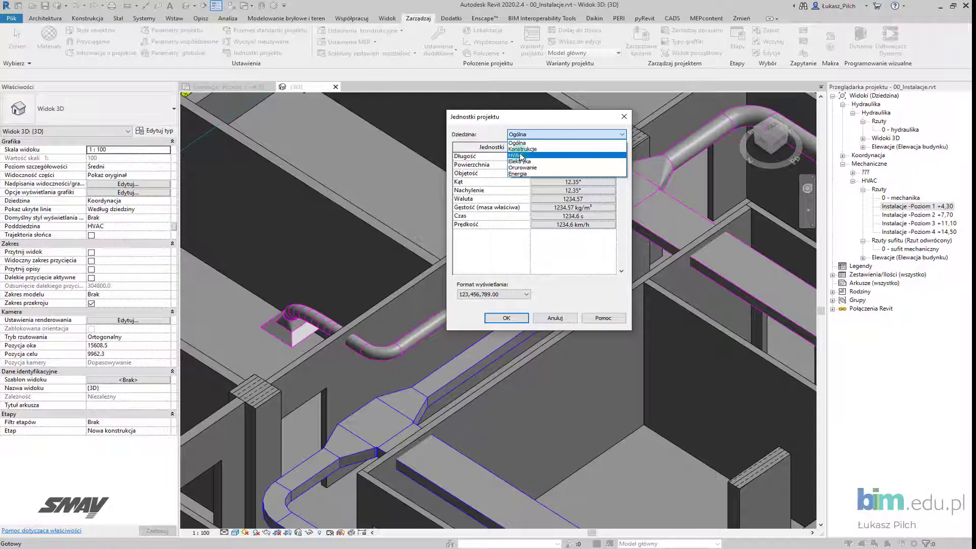
click(523, 156)
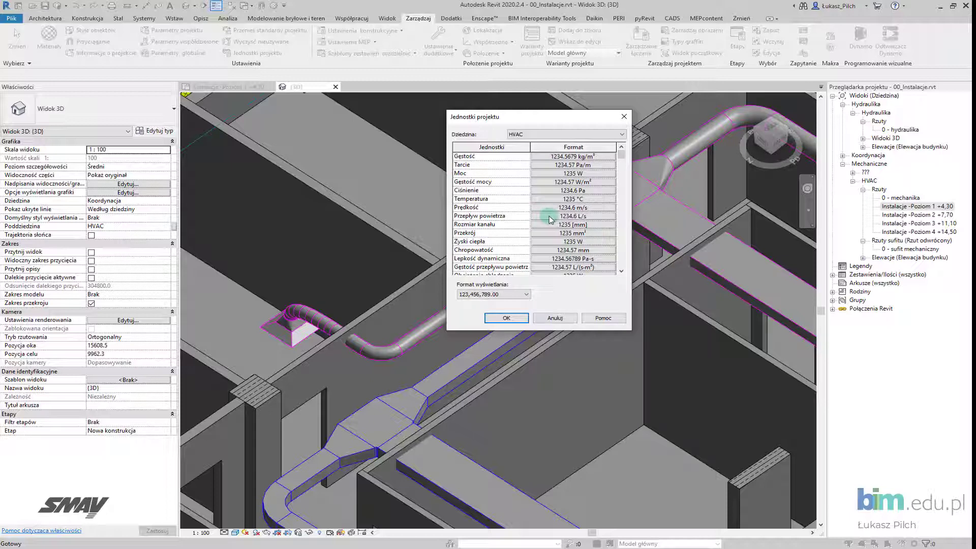
click(550, 219)
click(358, 187)
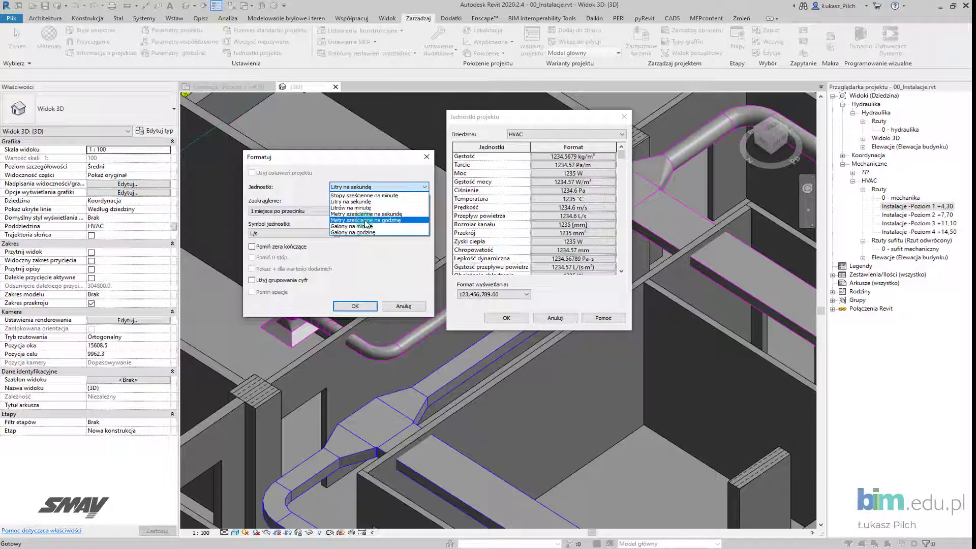
click(365, 221)
click(369, 307)
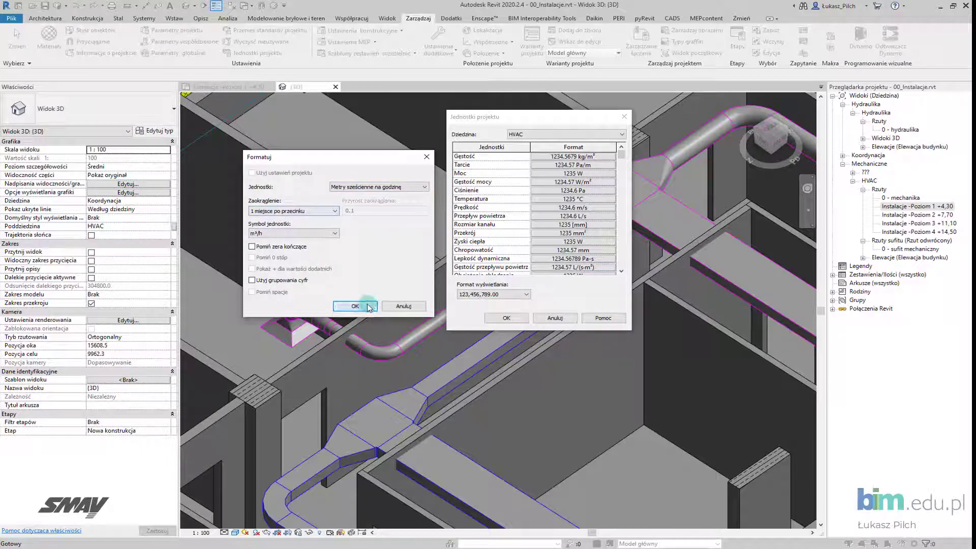
click(586, 209)
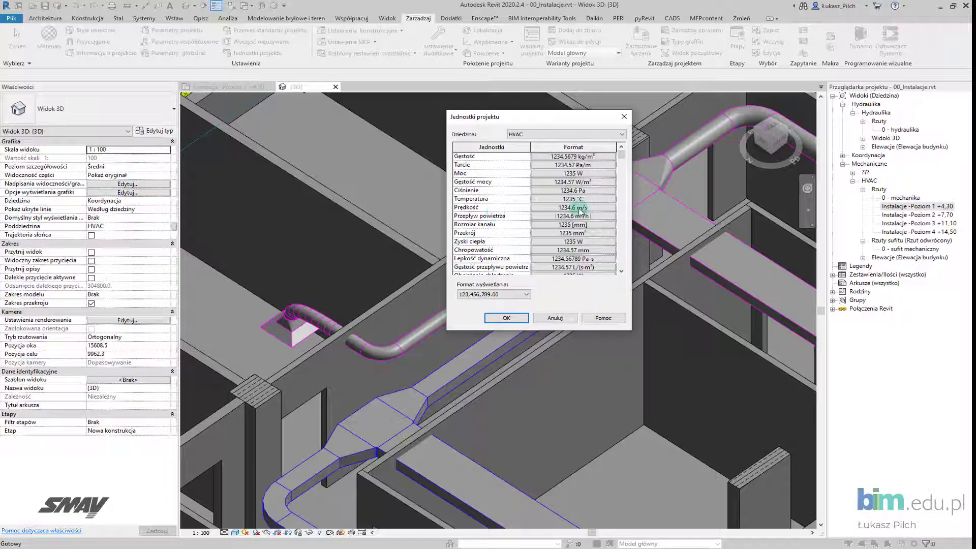
click(515, 320)
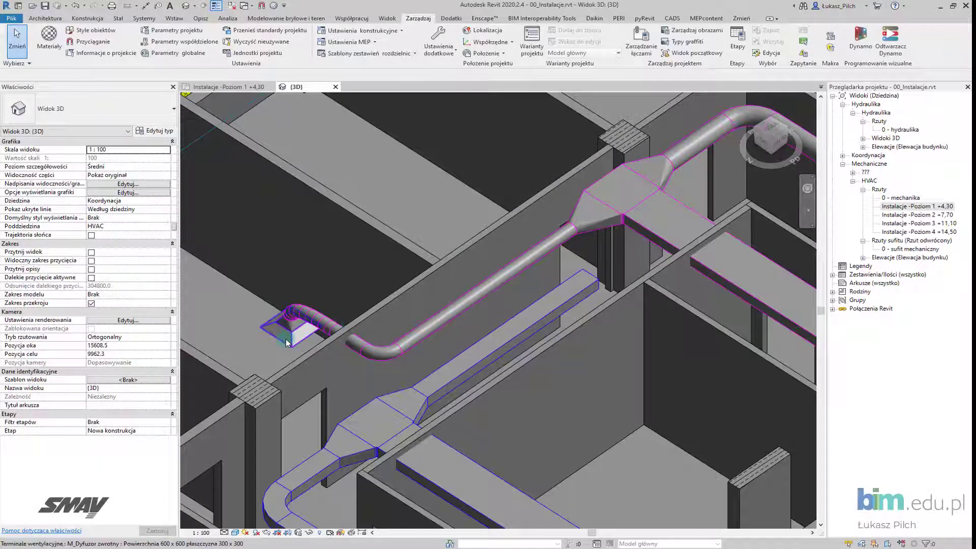
Select the Sala konferencyjna 2 return diffuser and change its Flow to 250 m³/h
click(285, 340)
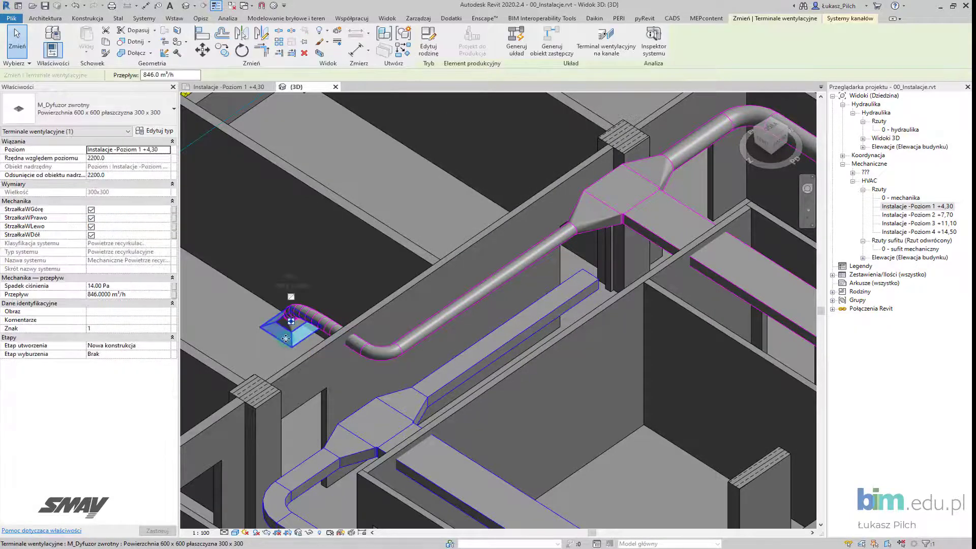
mouse_move(288, 342)
middle_down()
mouse_move(382, 341)
mouse_move(427, 360)
middle_up()
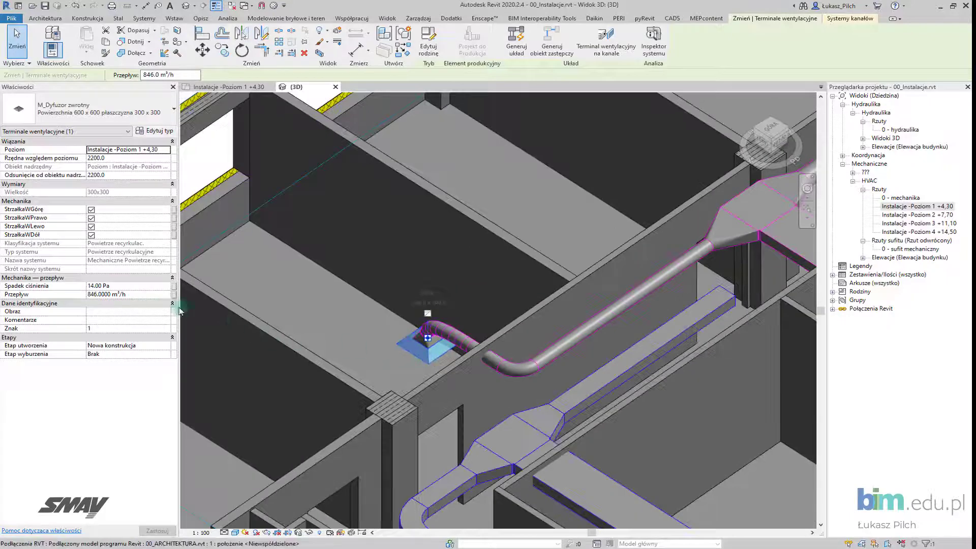
middle_drag(389, 331, 410, 339)
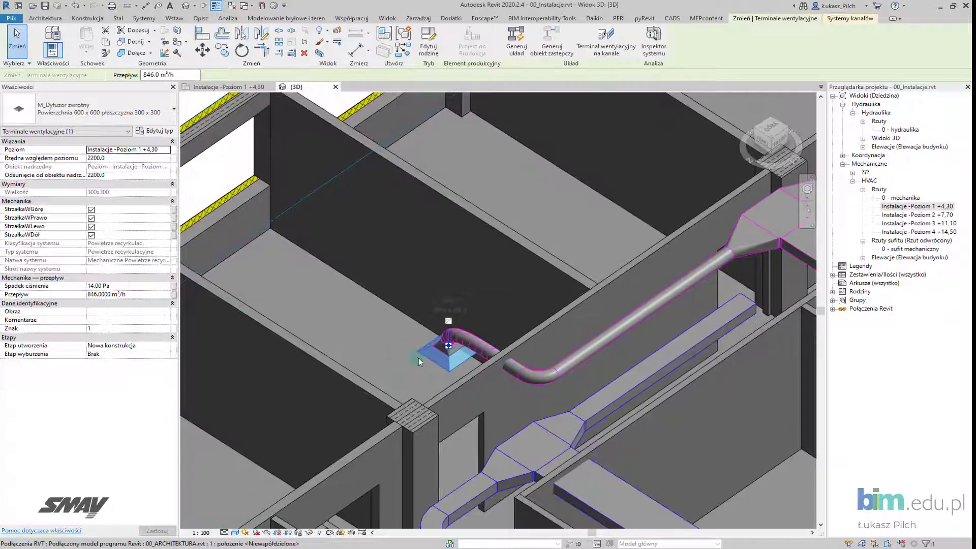
click(143, 296)
text(250)
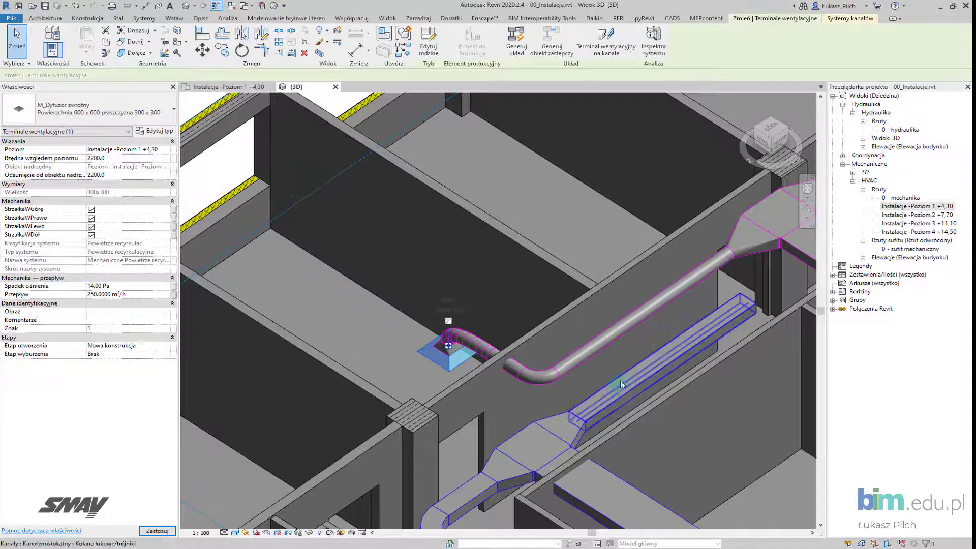
click(583, 362)
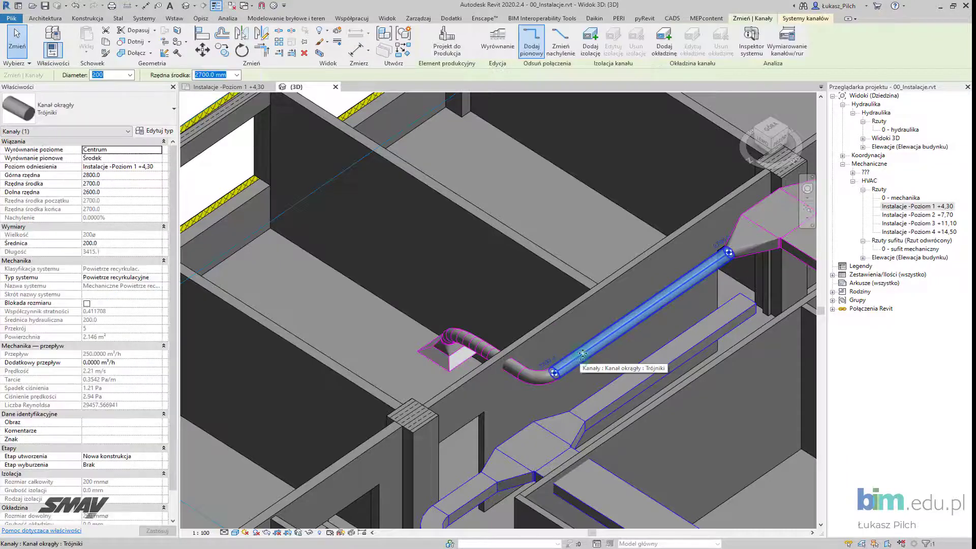
middle_drag(582, 362, 522, 326)
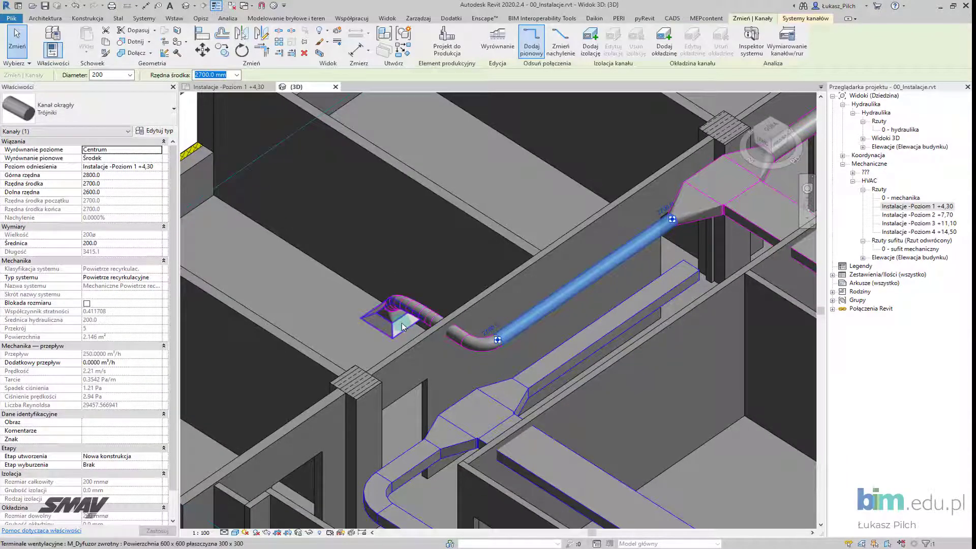
middle_drag(425, 337, 355, 339)
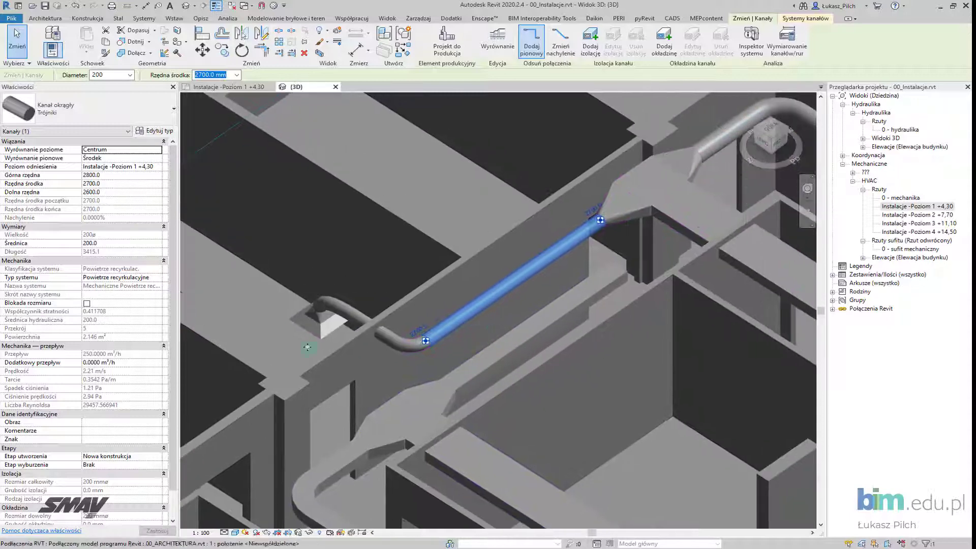
click(102, 355)
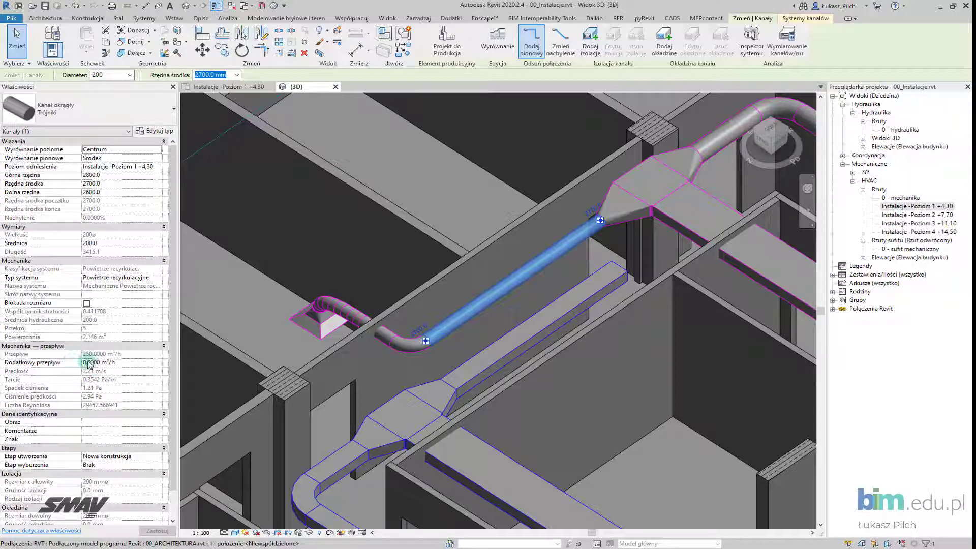
click(91, 373)
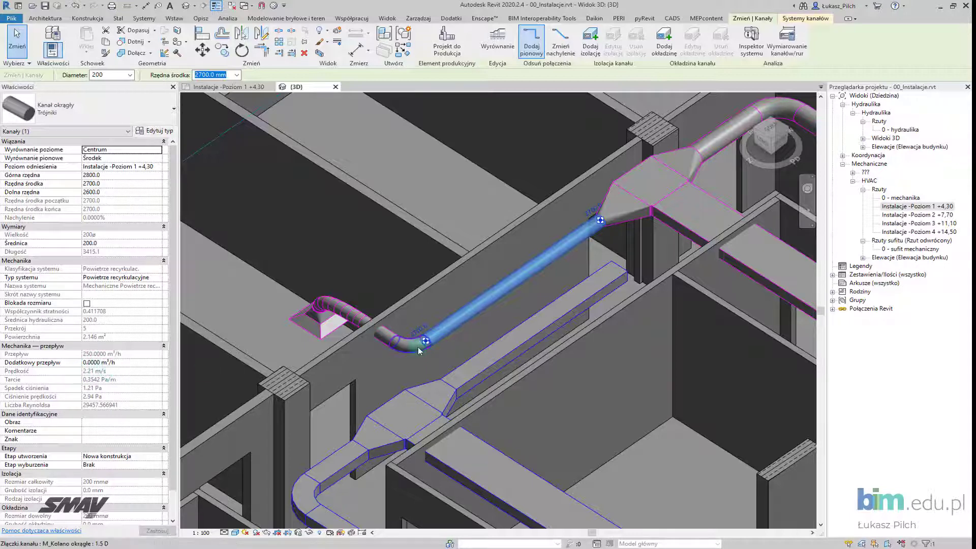
scroll(487, 341, down, 4)
scroll(447, 351, up, 2)
scroll(408, 356, up, 1)
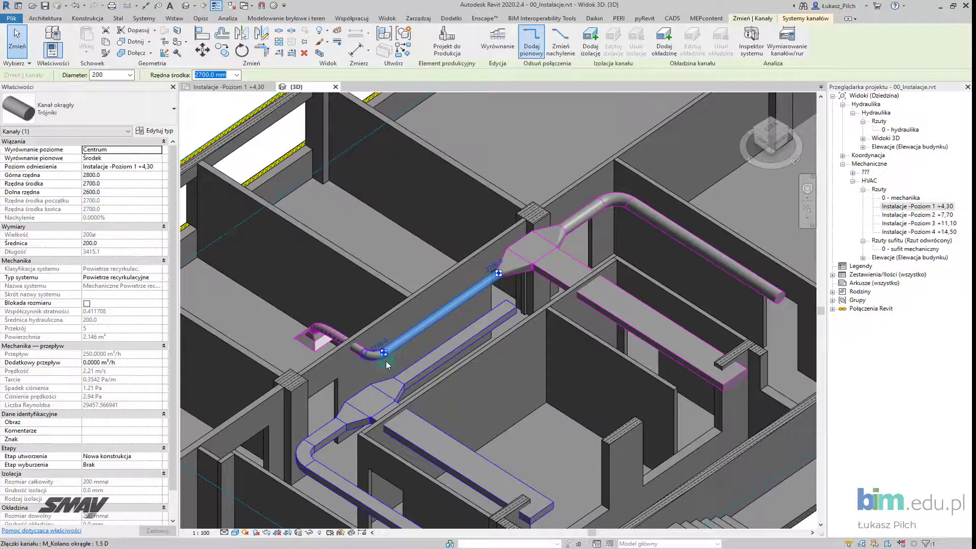
middle_drag(408, 357, 382, 349)
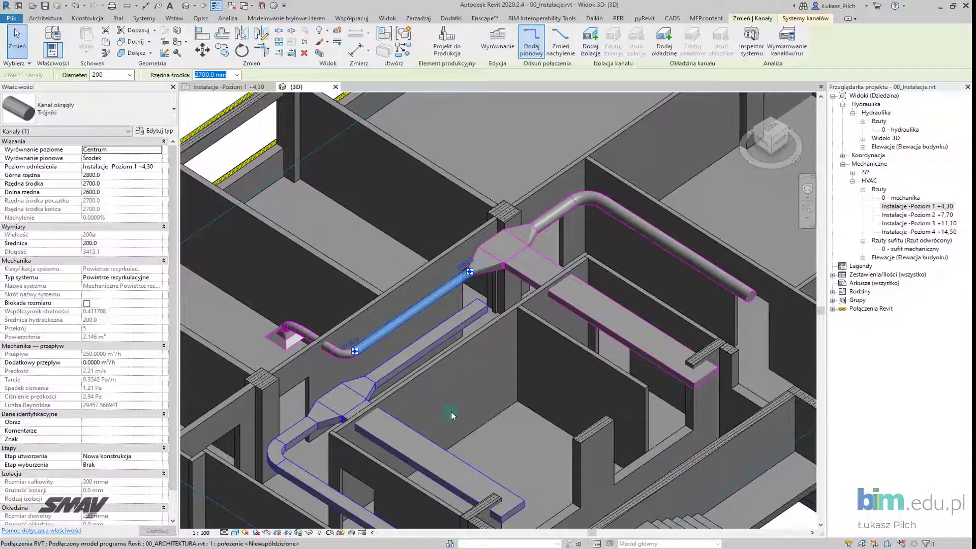
click(588, 303)
middle_drag(593, 330, 566, 321)
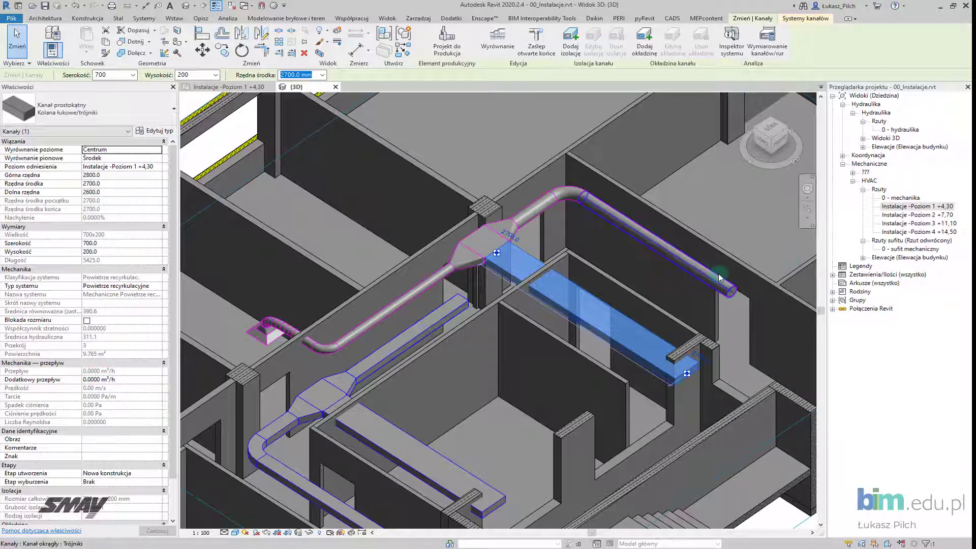
click(725, 294)
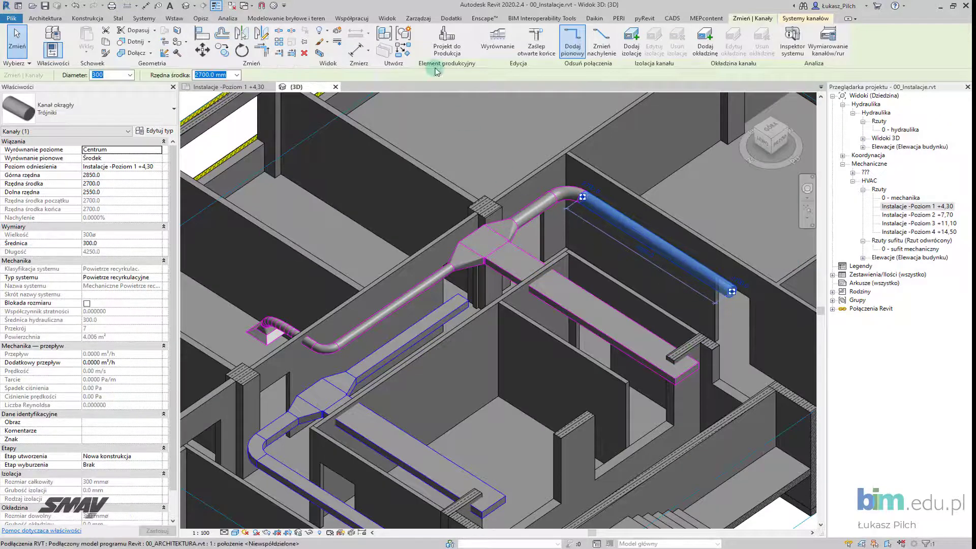
middle_drag(793, 322, 656, 335)
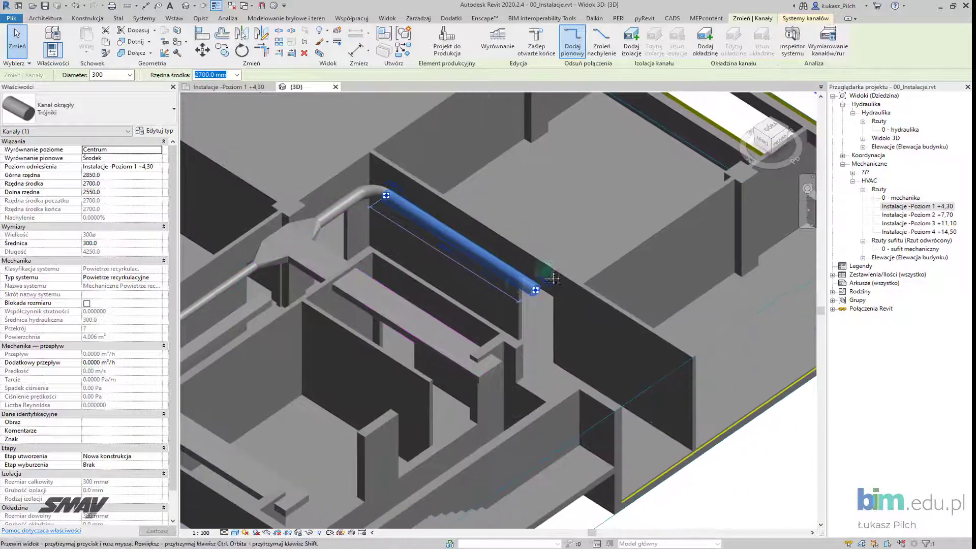
middle_drag(549, 286, 488, 273)
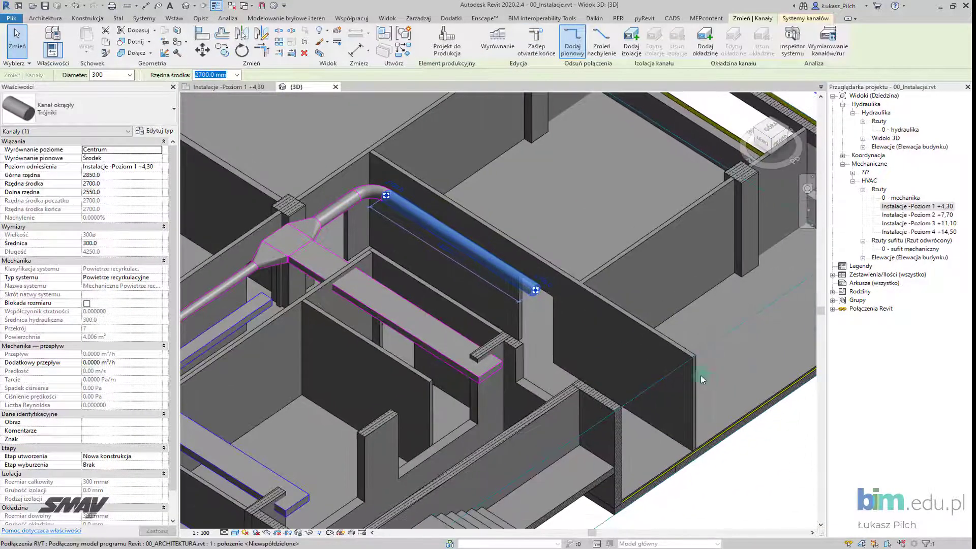
scroll(471, 277, down, 2)
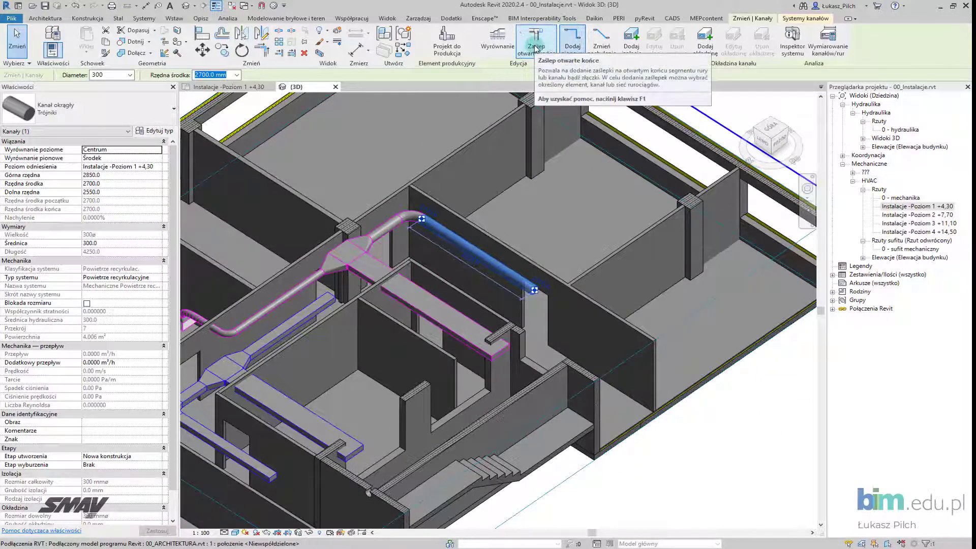
key(Escape)
click(439, 327)
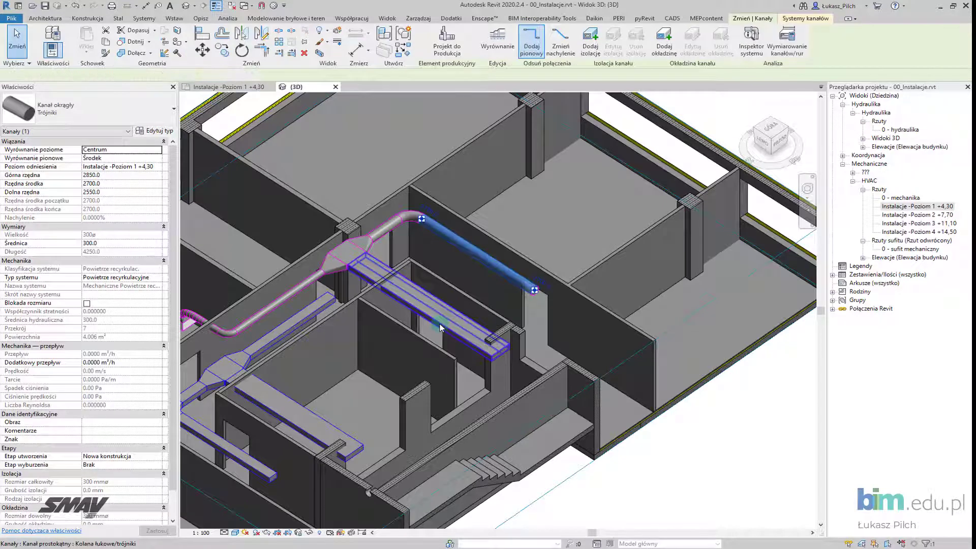
click(88, 374)
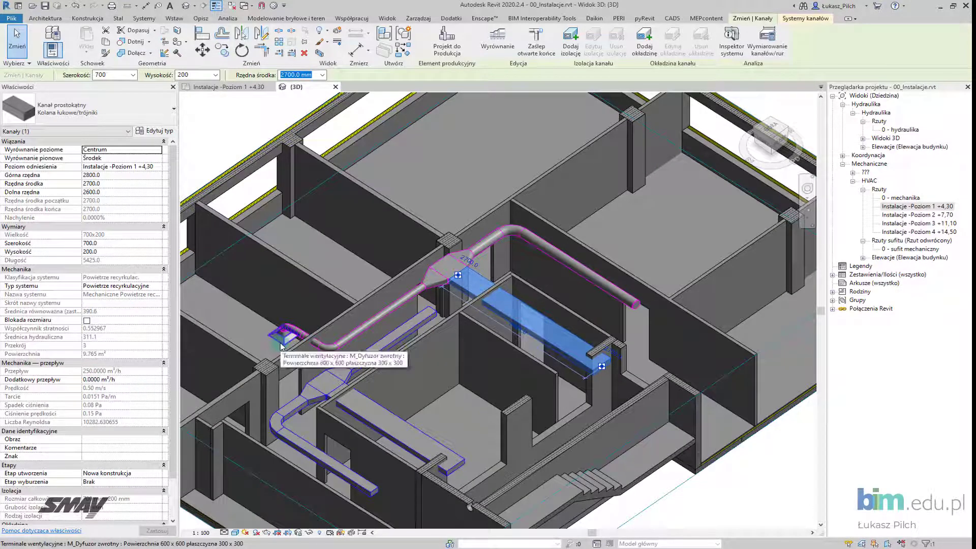
scroll(468, 391, down, 2)
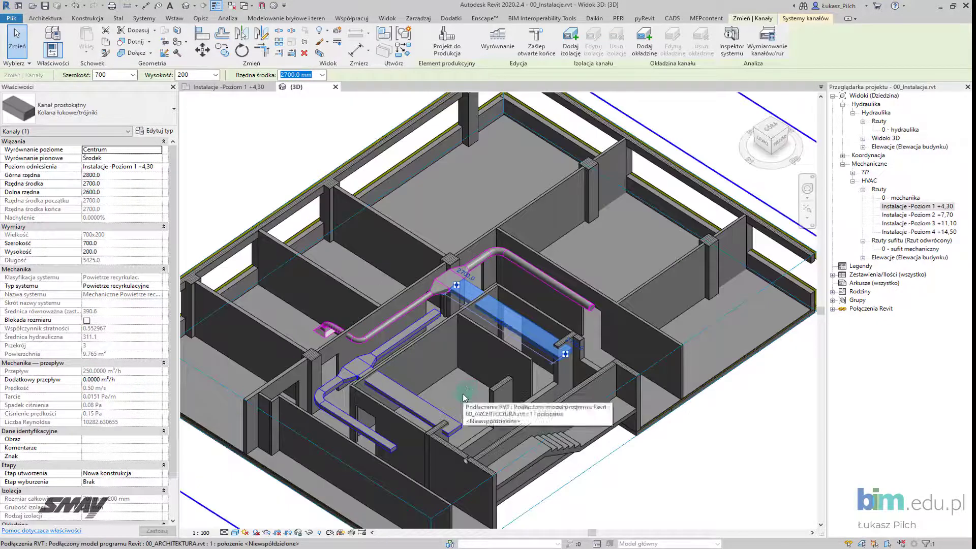
Insert M_Klapa przeciwpożarowa Standardowy dampers on the blue and pink 700 x 200 ducts
click(238, 90)
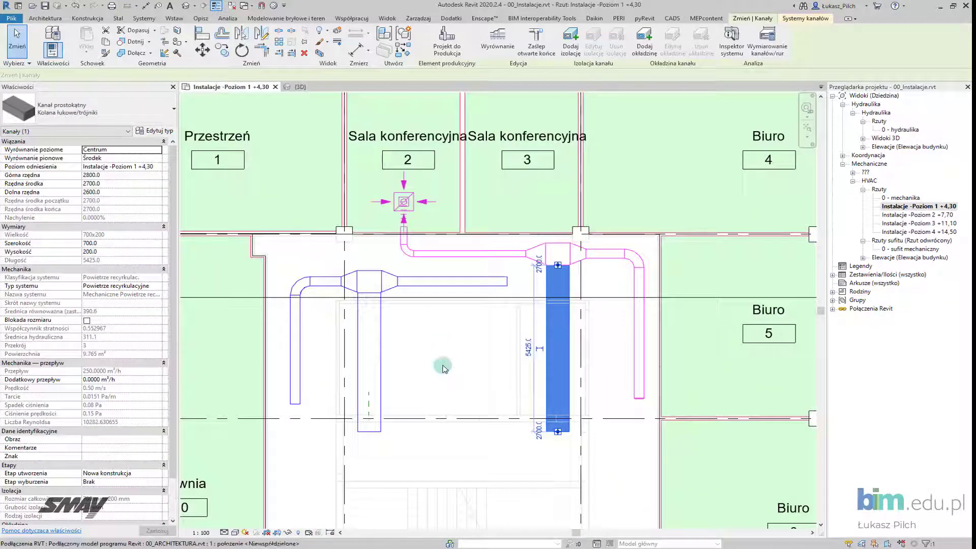
middle_drag(443, 368, 430, 336)
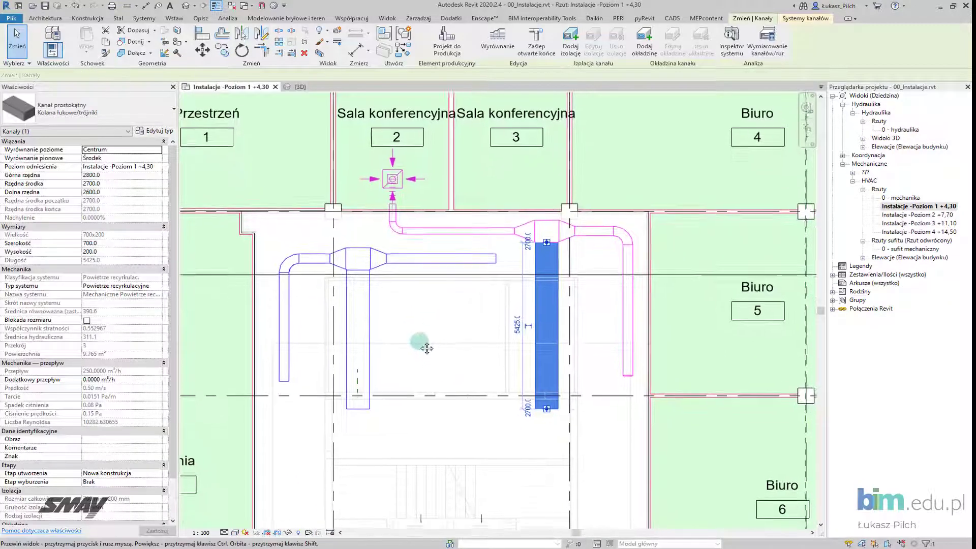
click(144, 19)
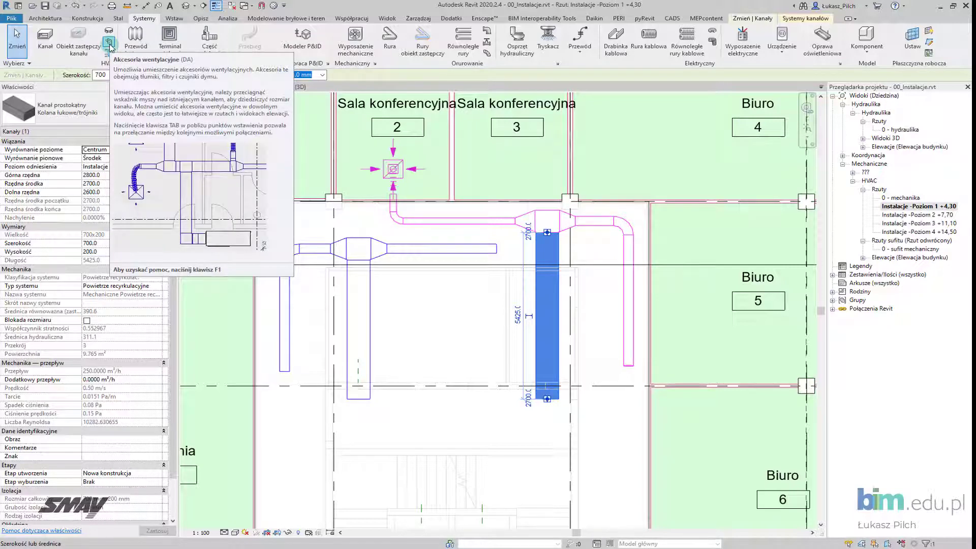
click(110, 48)
click(72, 111)
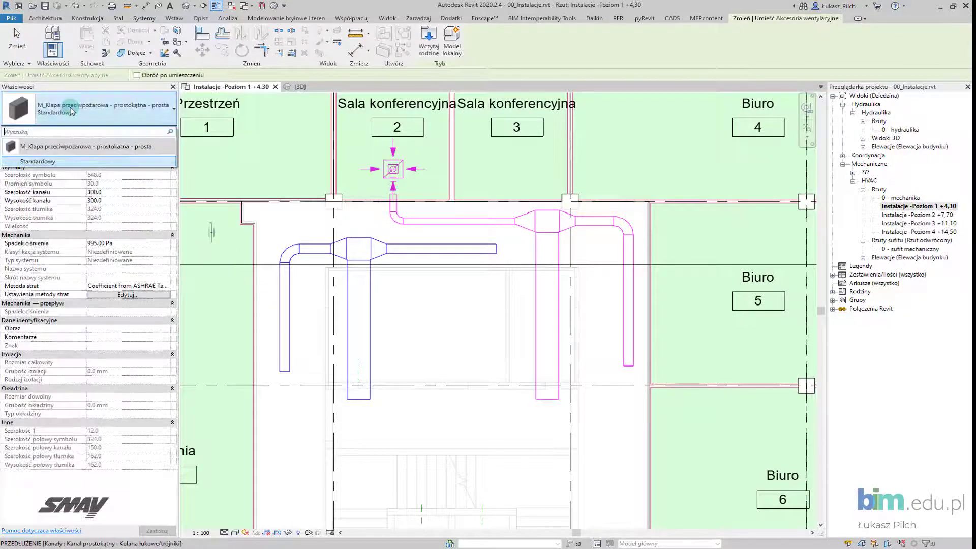
mouse_move(38, 161)
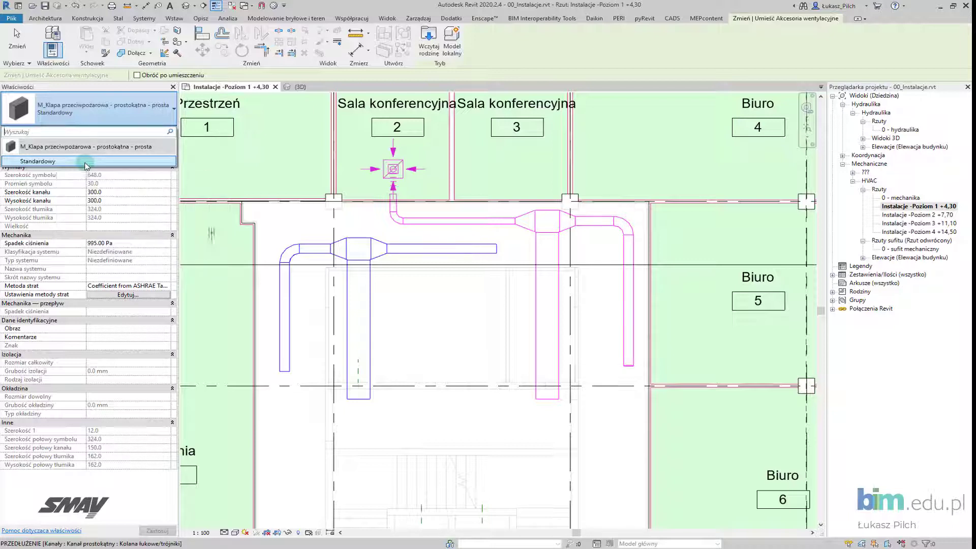
click(85, 162)
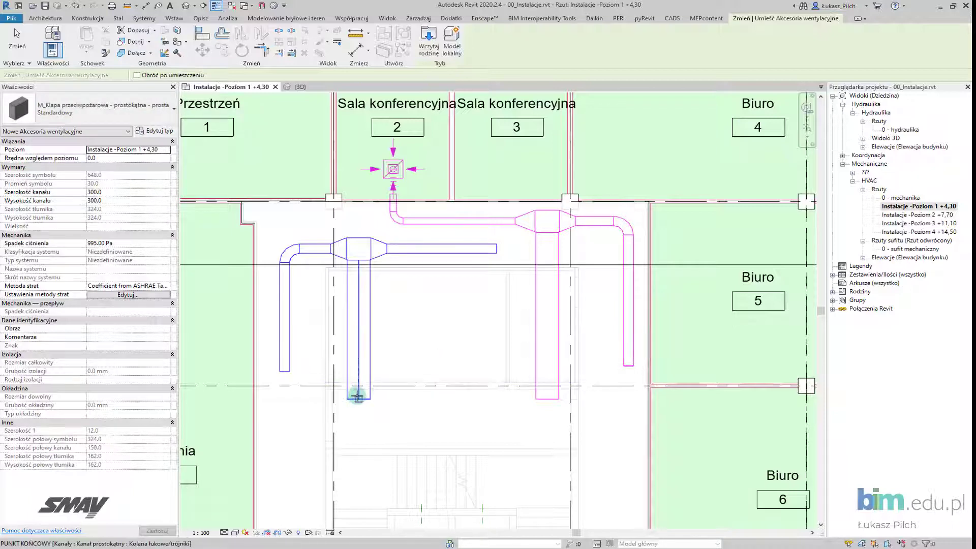
scroll(356, 395, up, 2)
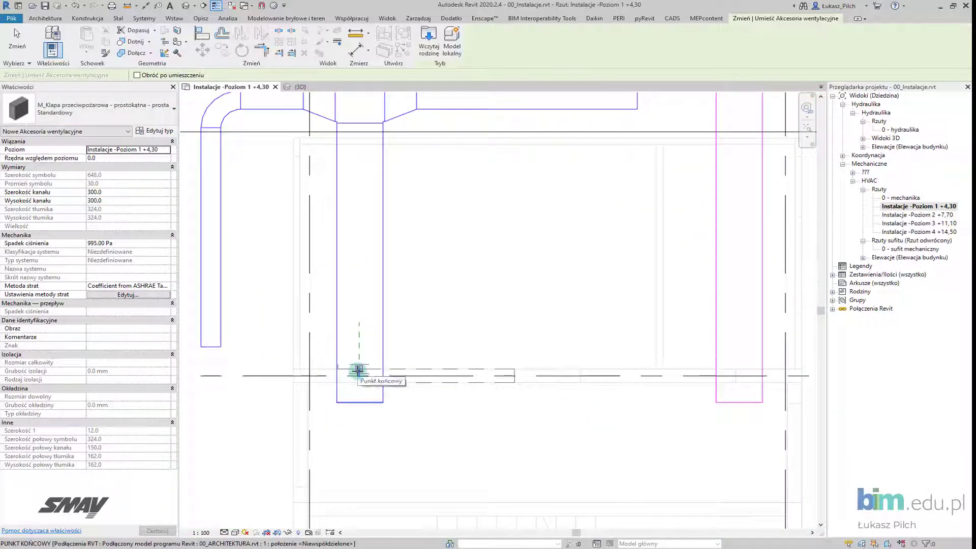
click(359, 371)
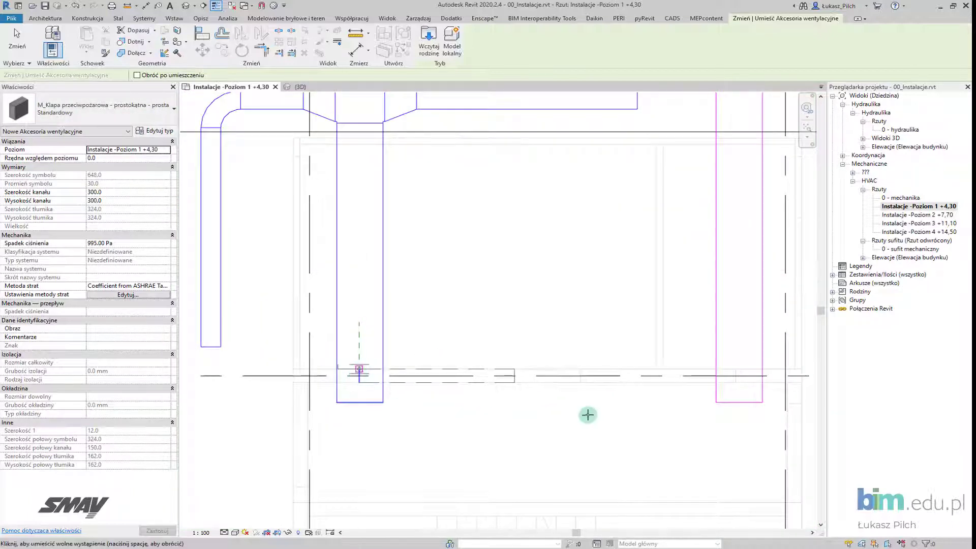
click(739, 369)
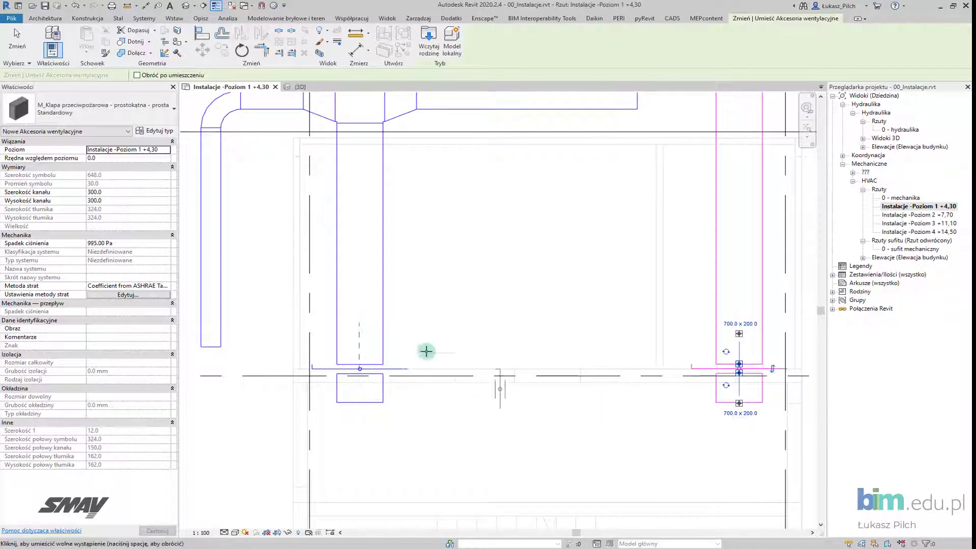
key(Escape)
key(Escape)
middle_drag(587, 404, 560, 394)
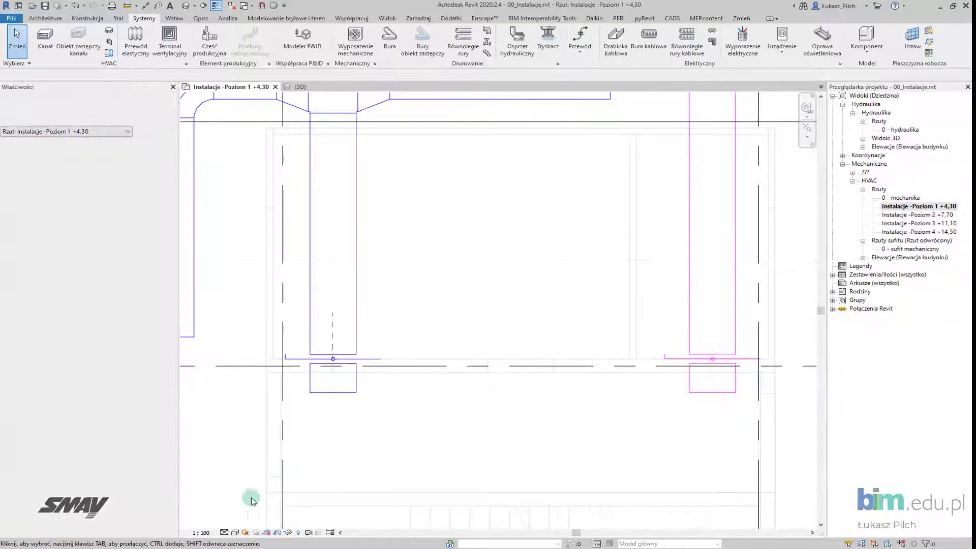
Set the Level 1 plan and its mechanical plan view template to Wysoki detail level
click(225, 532)
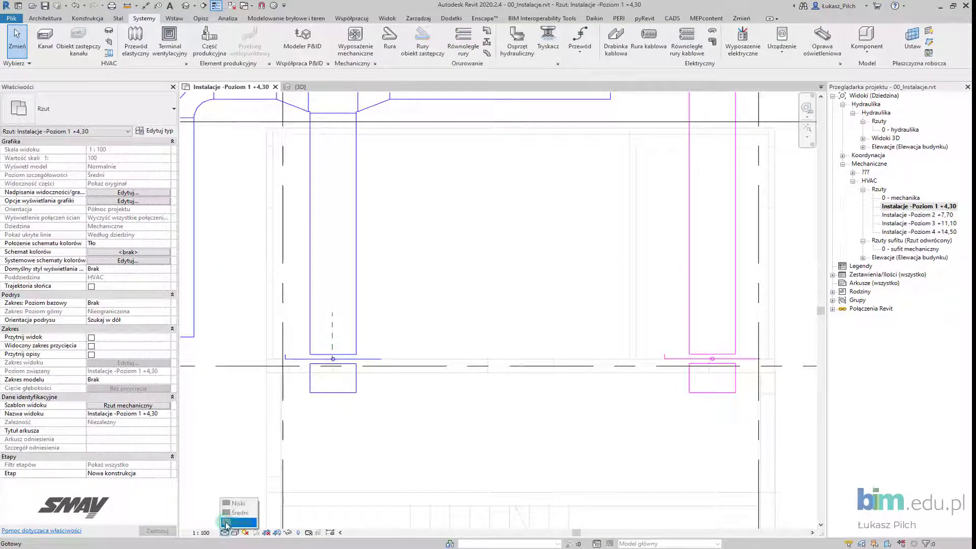
click(226, 524)
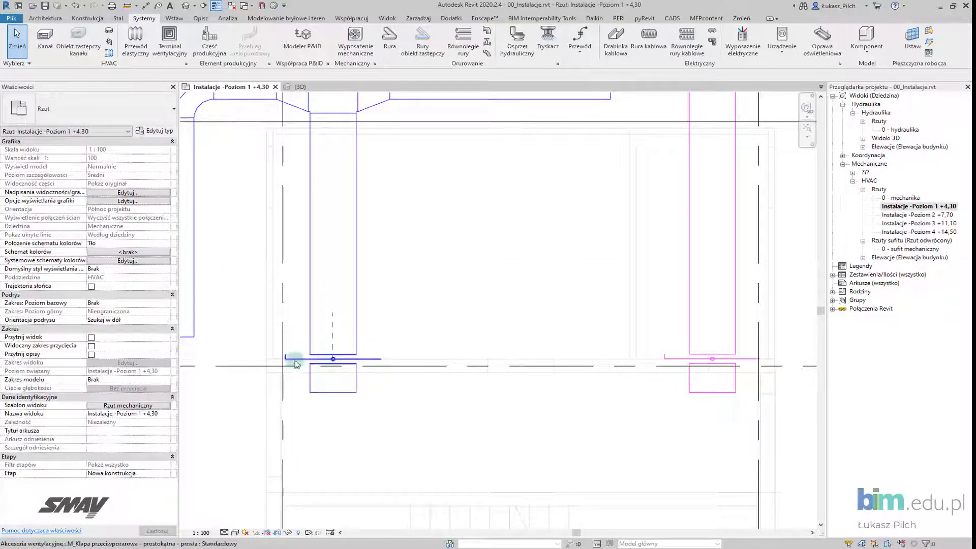
click(129, 406)
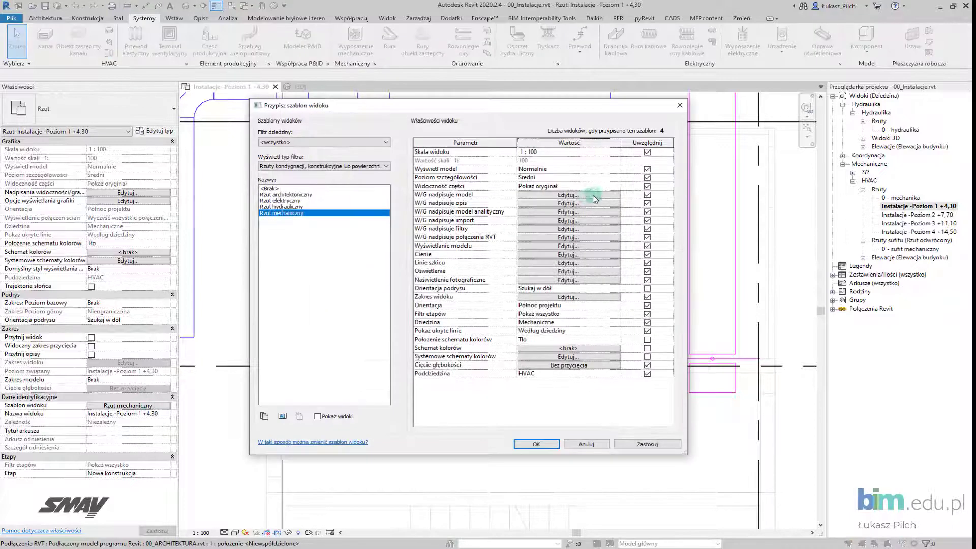
click(616, 177)
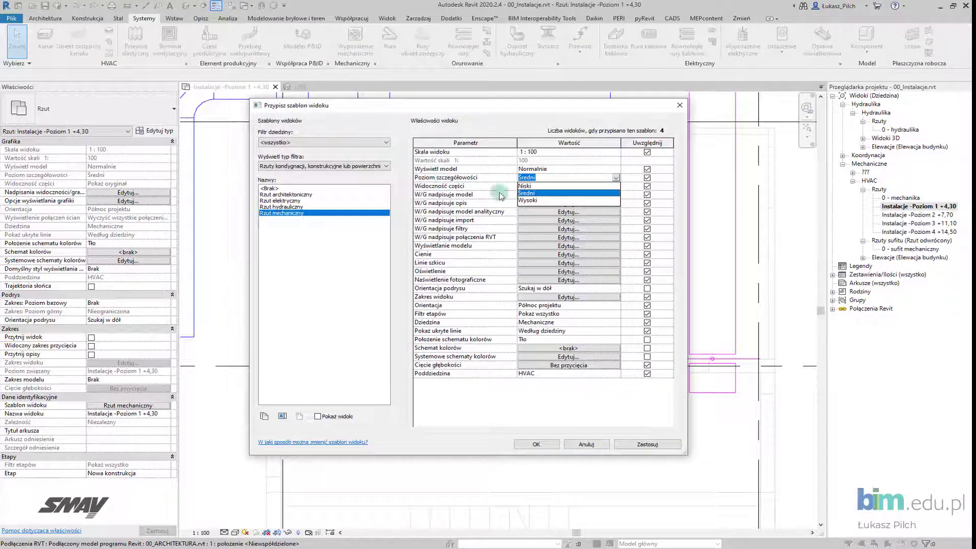
click(528, 202)
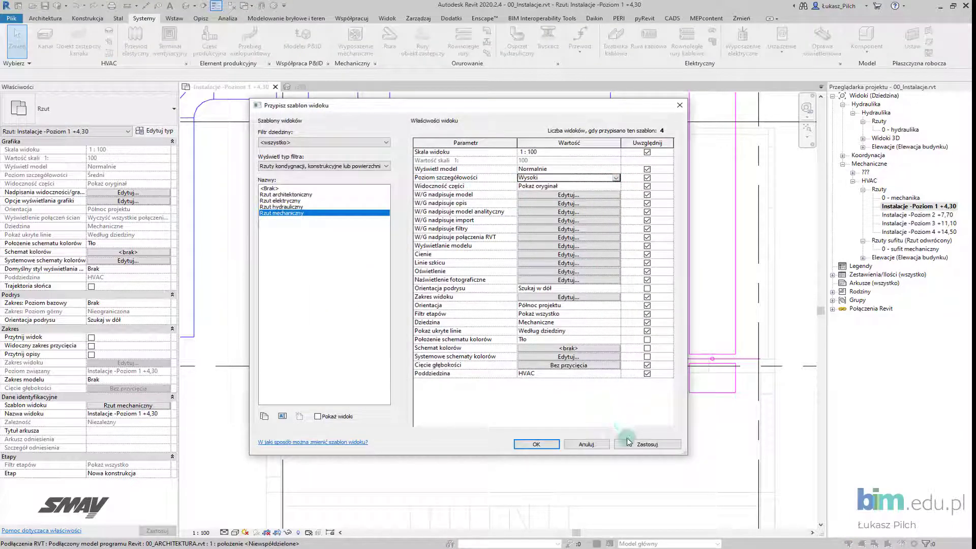
click(536, 444)
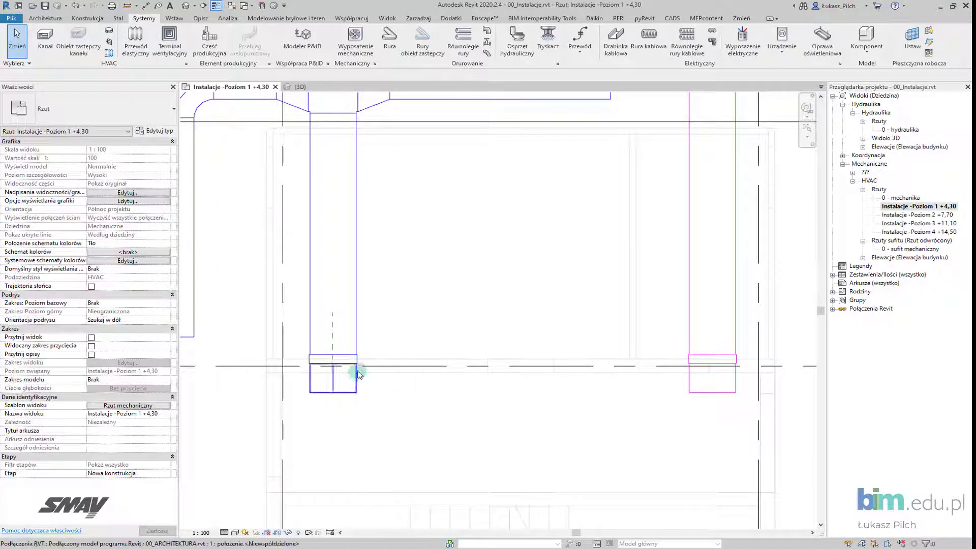
Open the default 3D view and select both fire dampers to inspect them
scroll(406, 370, down, 2)
middle_drag(406, 370, 371, 361)
click(186, 6)
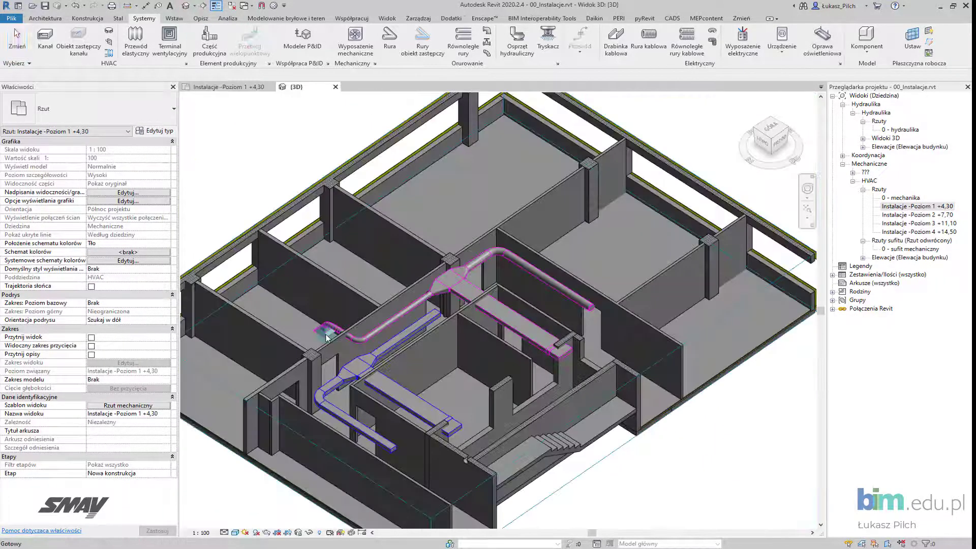
scroll(466, 432, up, 5)
scroll(458, 380, up, 3)
scroll(459, 380, down, 2)
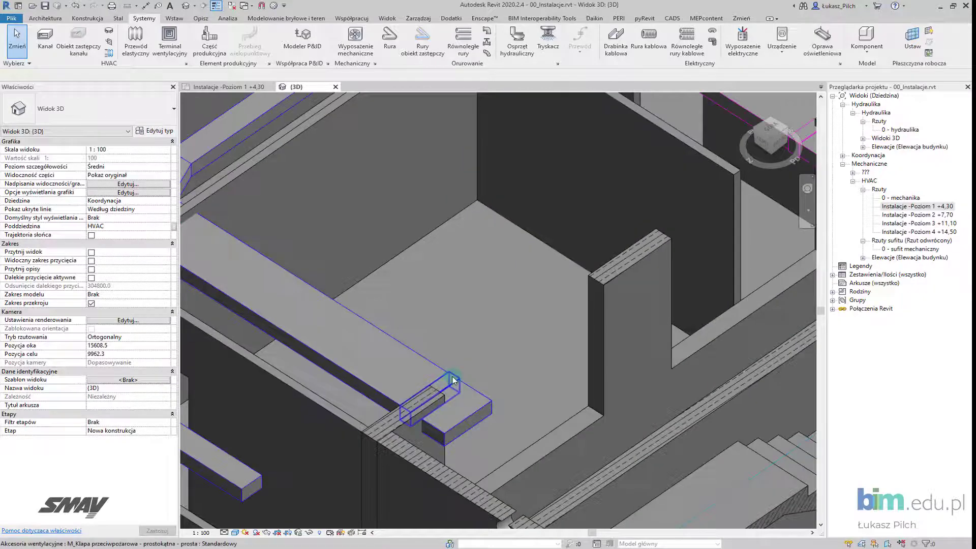
click(448, 402)
scroll(447, 397, down, 2)
middle_drag(538, 345, 467, 354)
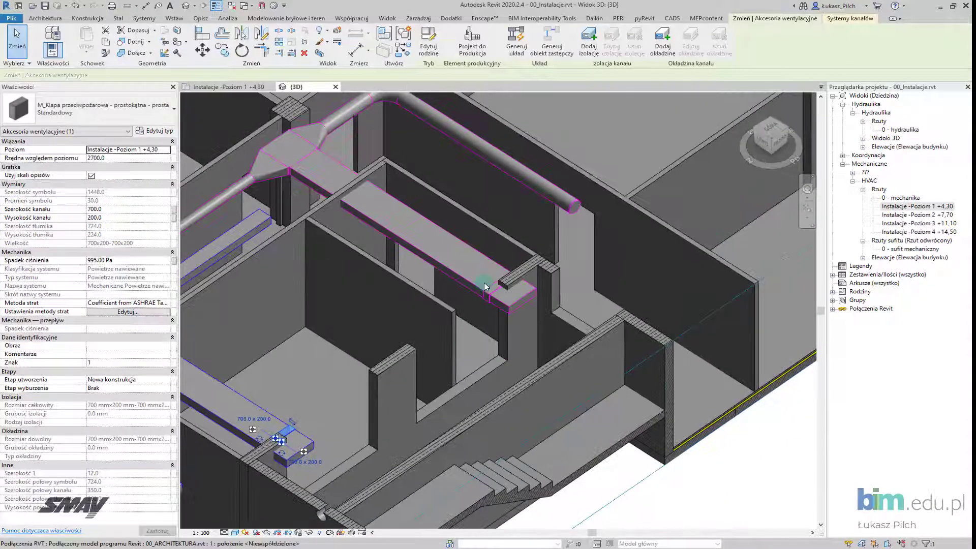
click(488, 299)
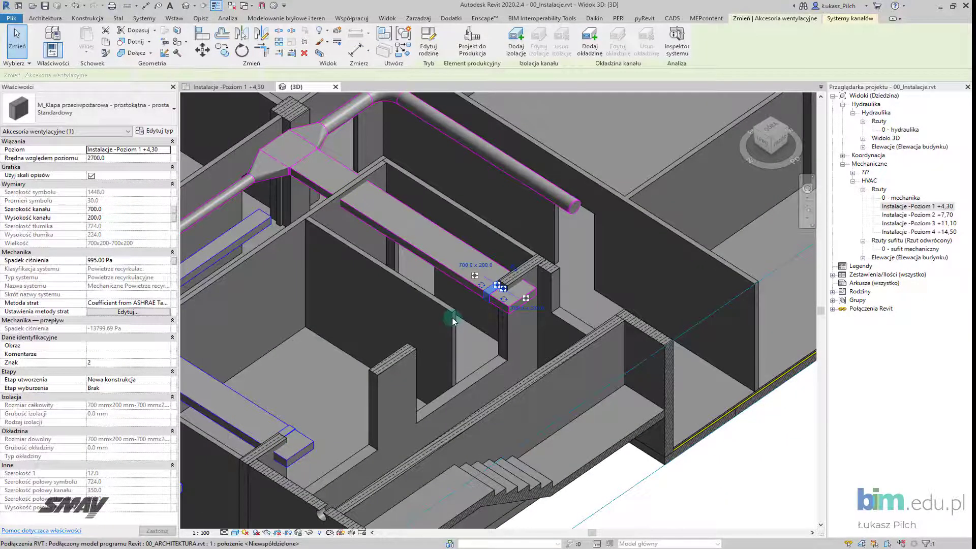
Inspect the rectangular duct, the round duct's flow and the return diffuser in 3D
middle_drag(323, 346, 398, 341)
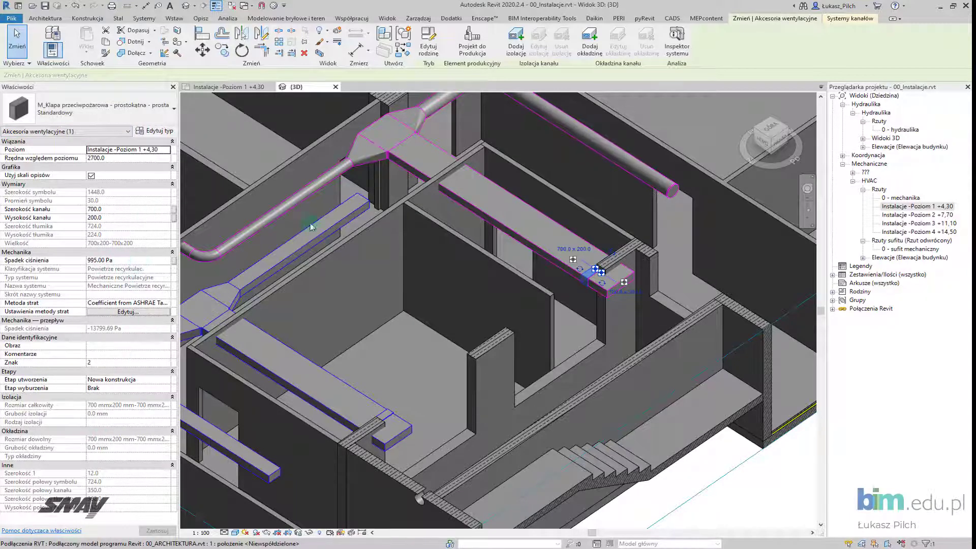
middle_drag(312, 252, 439, 284)
click(438, 285)
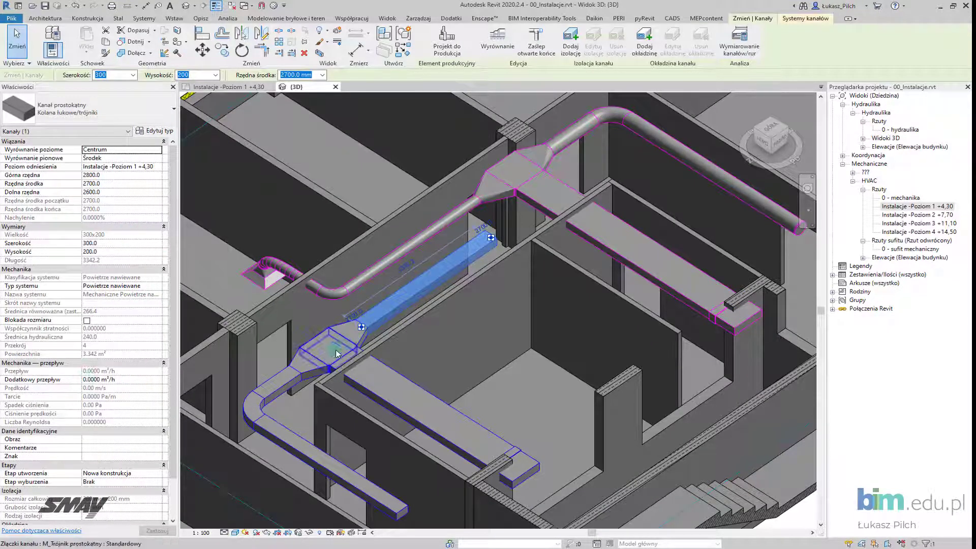
click(330, 286)
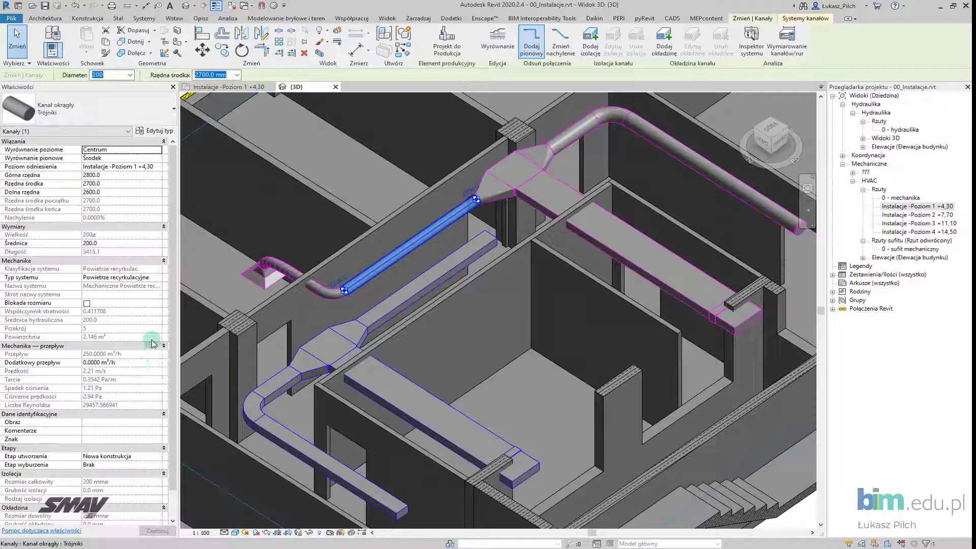
click(262, 289)
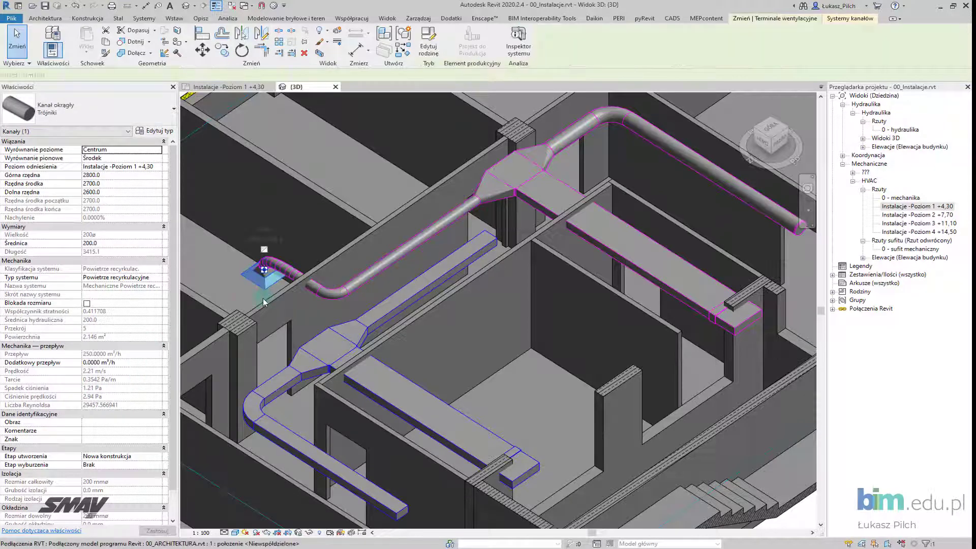
middle_drag(266, 302, 271, 313)
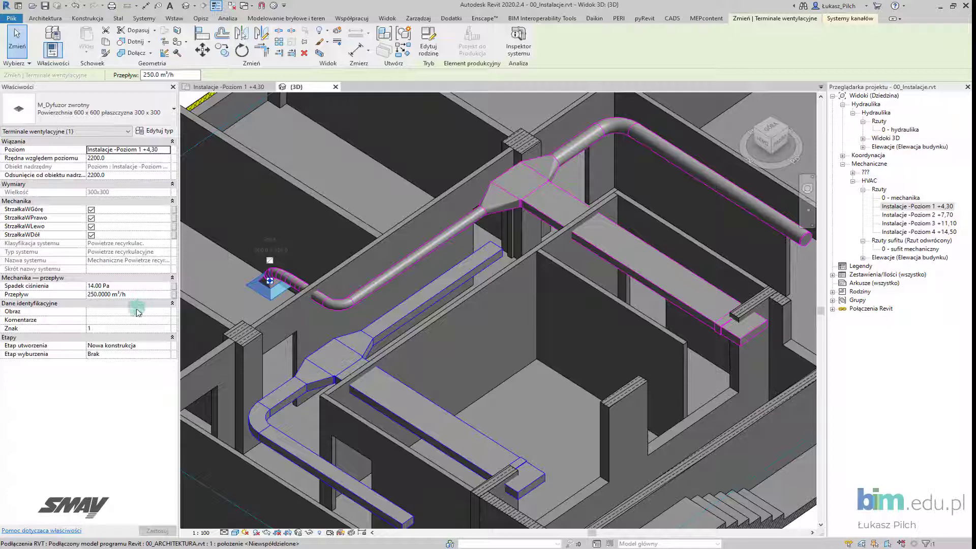
Check the diffuser's type properties without changes, then close the {3D} view and clear the selection
click(153, 134)
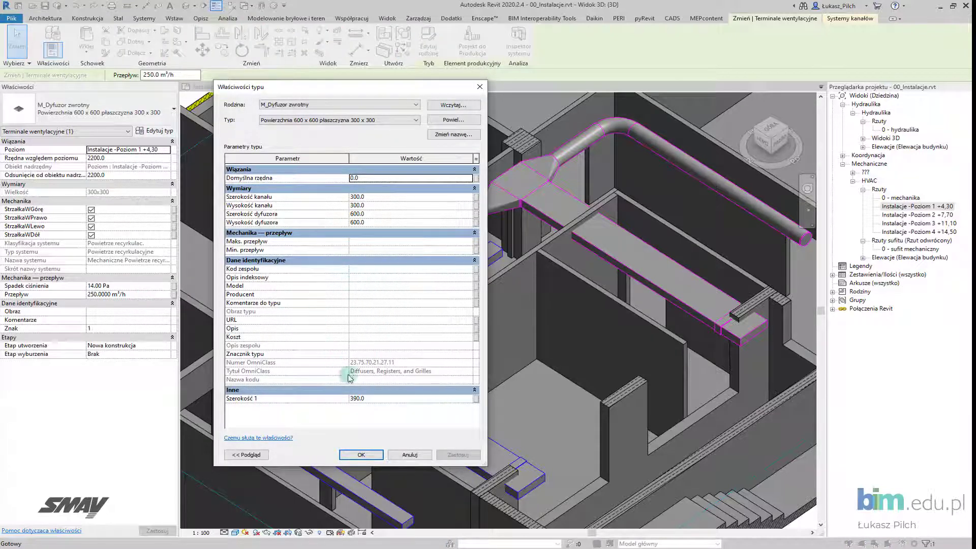
click(382, 455)
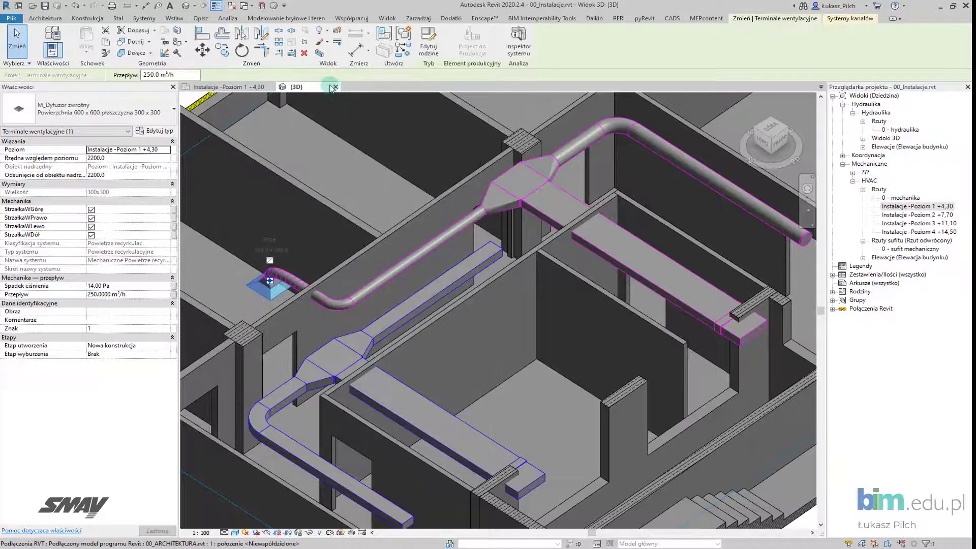
click(325, 87)
click(396, 352)
Deselect the linked architecture model and zoom the Level 1 plan to offices 7 to 9
scroll(399, 298, down, 5)
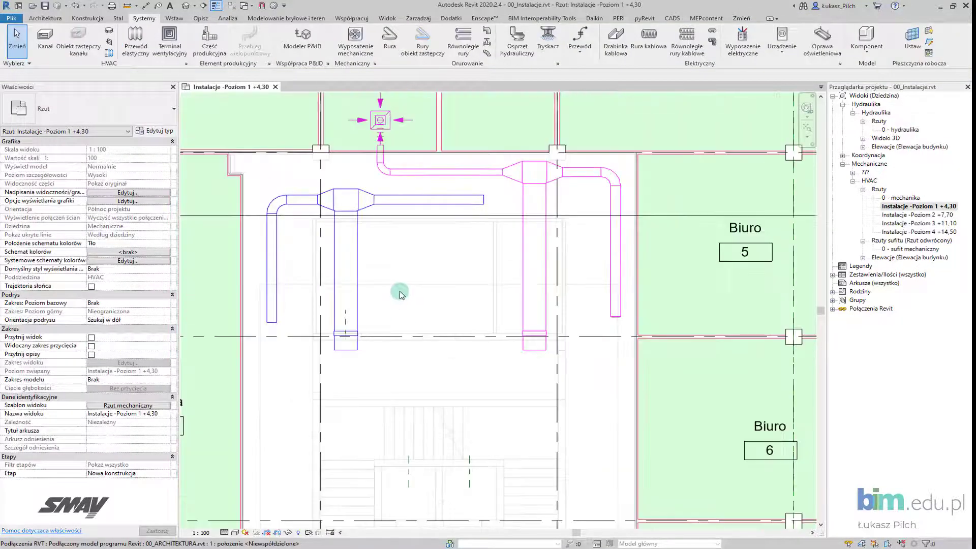
click(396, 327)
key(Escape)
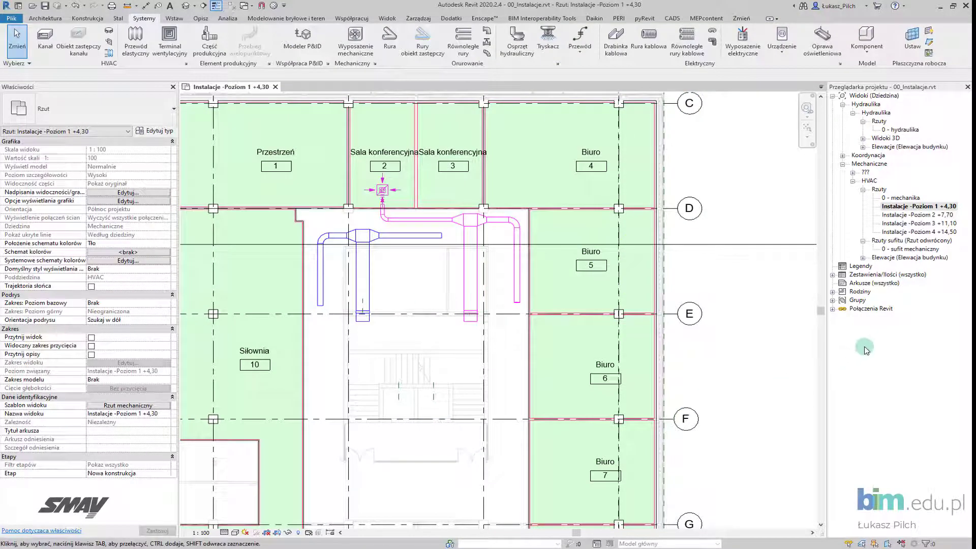
middle_click(557, 237)
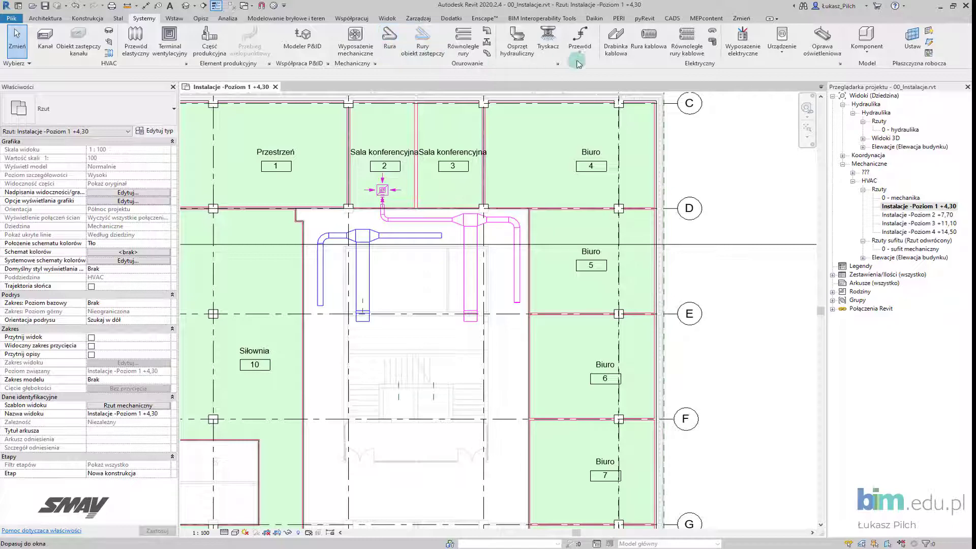
click(463, 239)
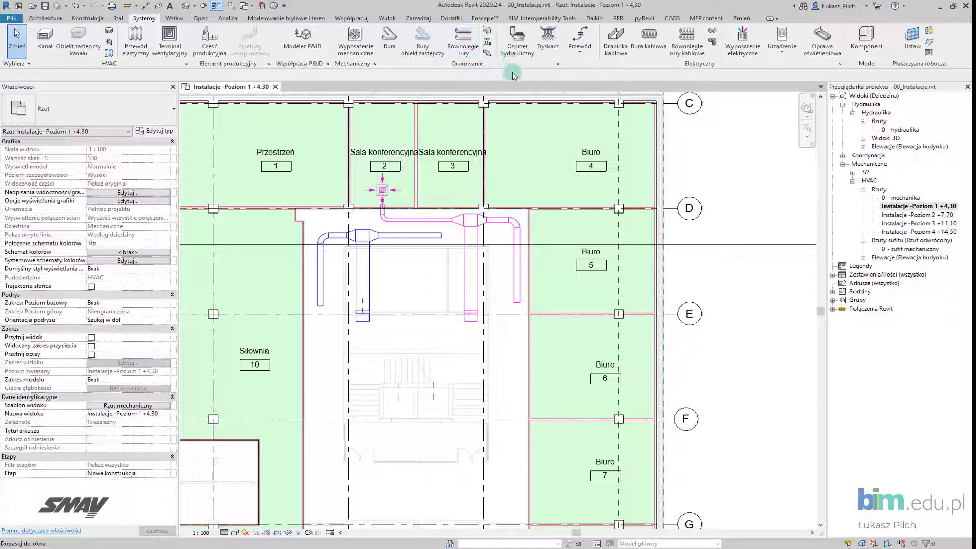
mouse_move(442, 339)
middle_down()
mouse_move(463, 188)
mouse_move(436, 298)
middle_up()
click(429, 399)
scroll(428, 405, up, 1)
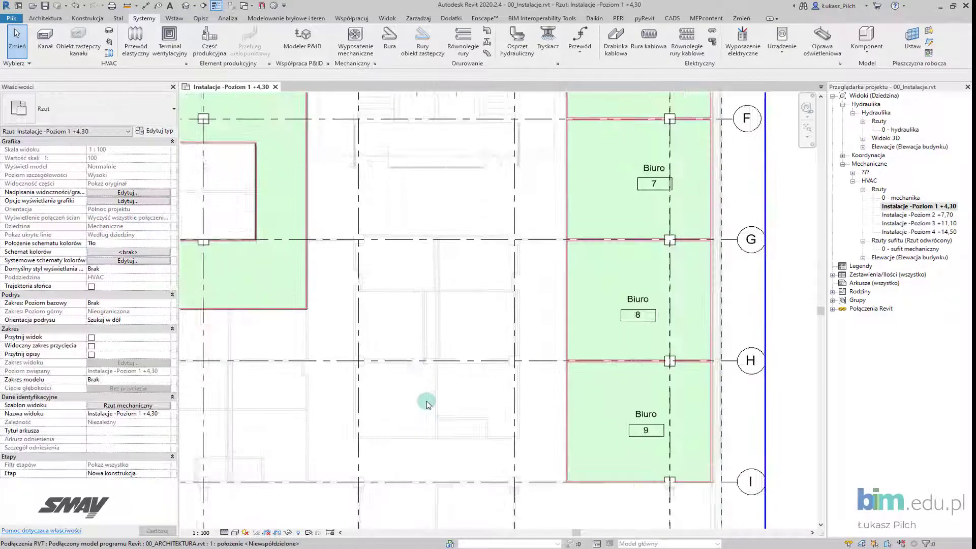
scroll(398, 327, up, 1)
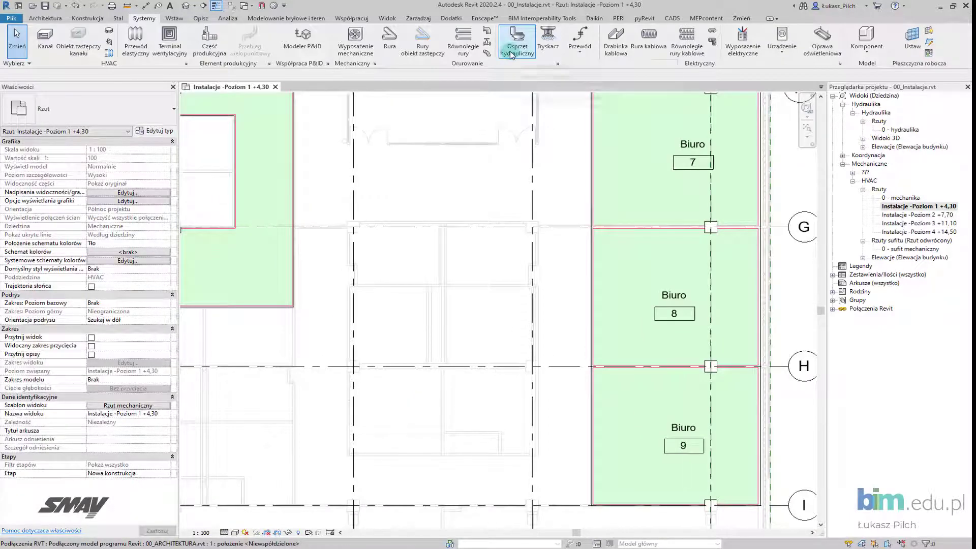
Load a plumbing fixture family and browse into the MEP Kanalizacja sanitarna folder
click(511, 53)
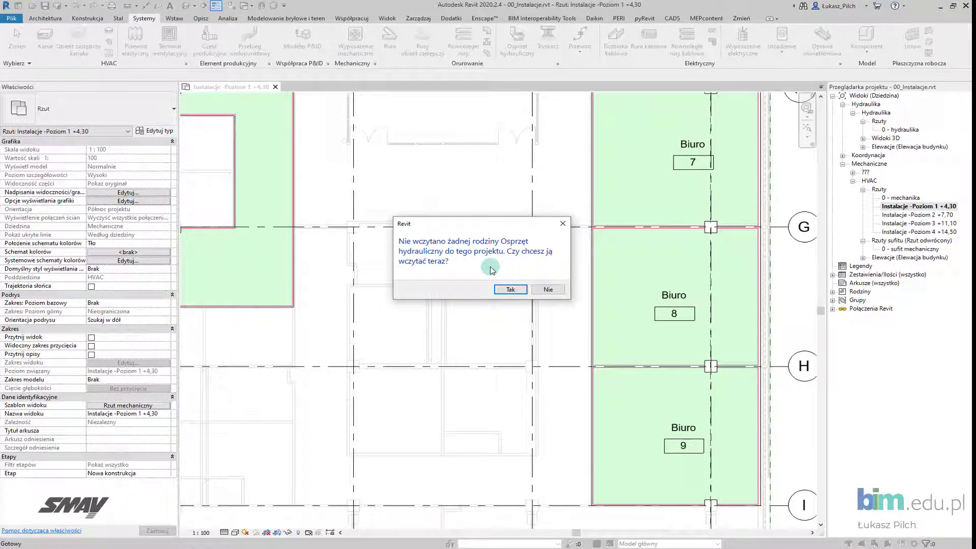
click(511, 290)
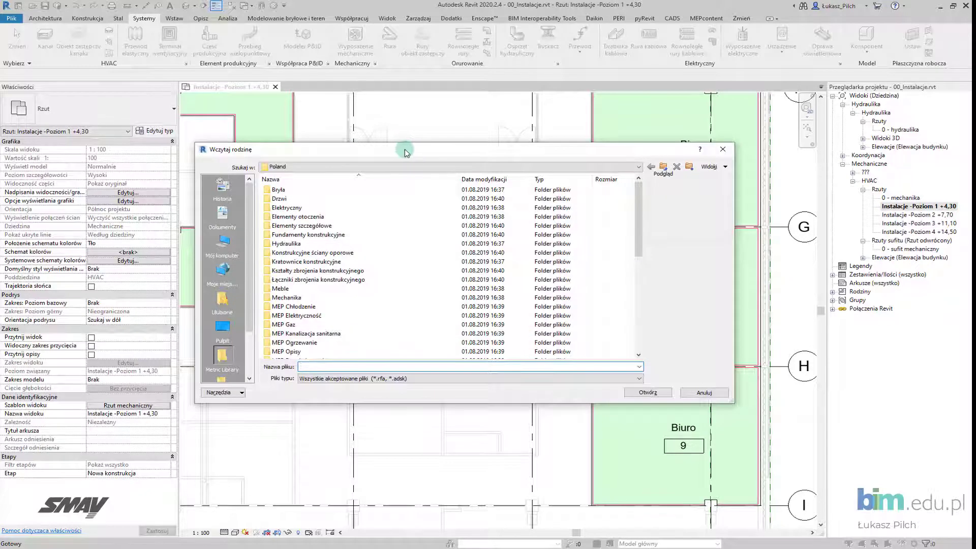
drag(405, 152, 439, 144)
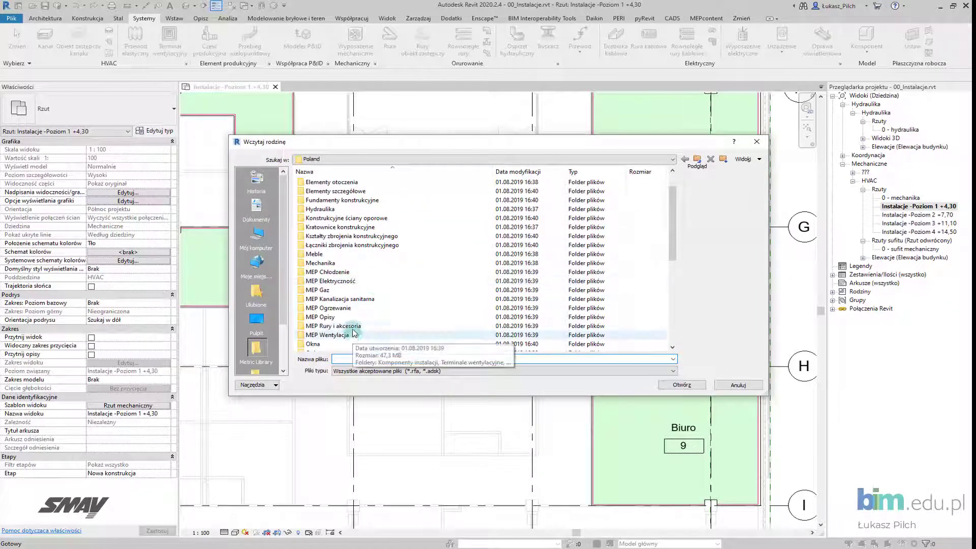
scroll(359, 289, down, 1)
click(355, 301)
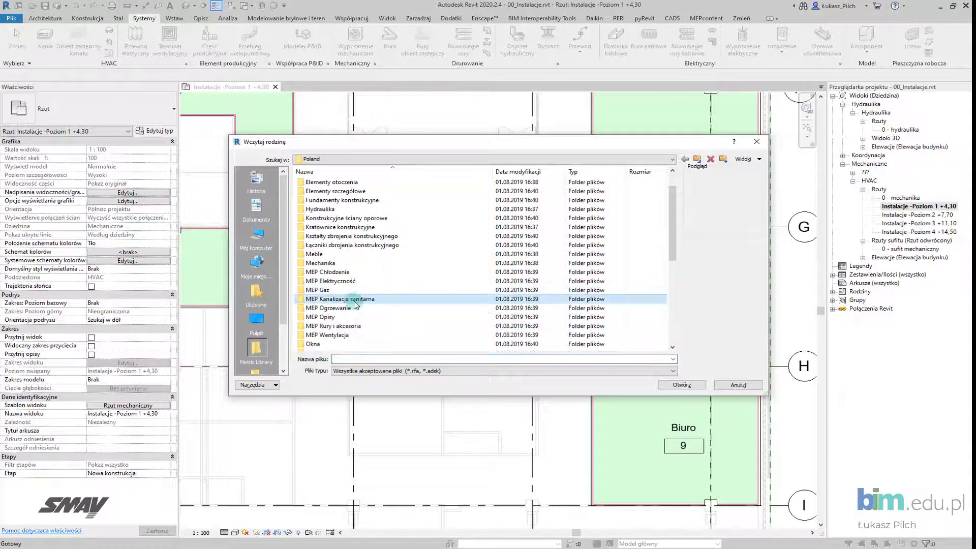
double_click(355, 301)
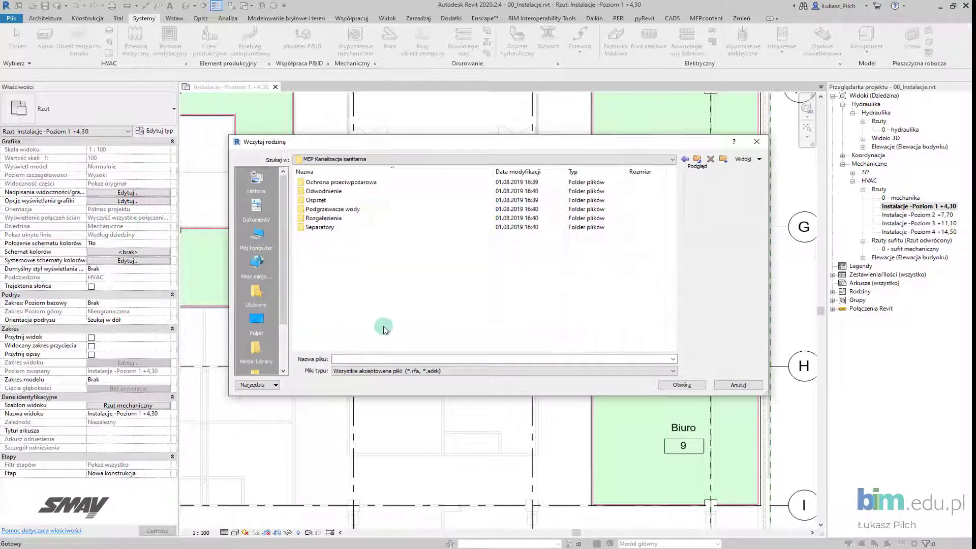
Pick 'Ustep z podtynkowym zaworem spłukującym - obsługa z przodu.rfa' from Osprzęt > Ustępy
double_click(327, 203)
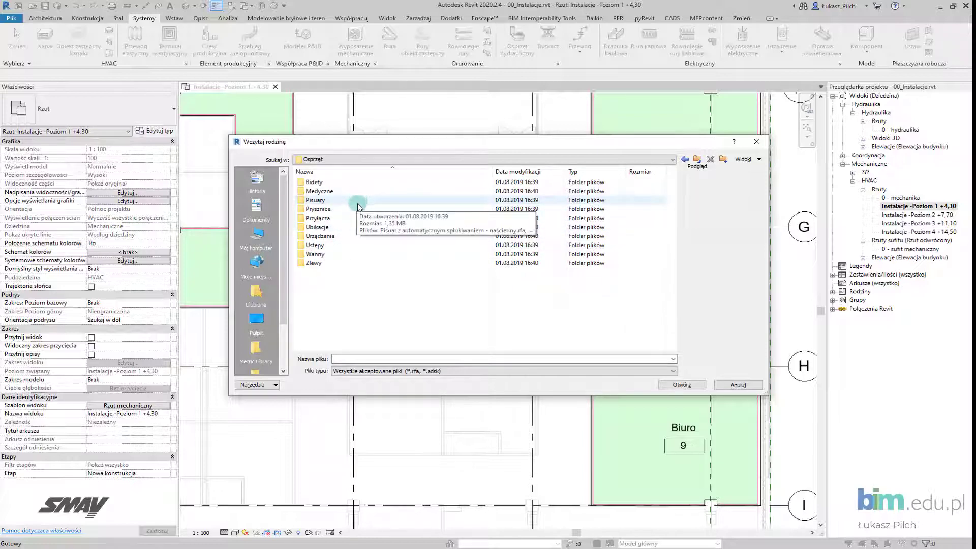
double_click(353, 246)
click(393, 183)
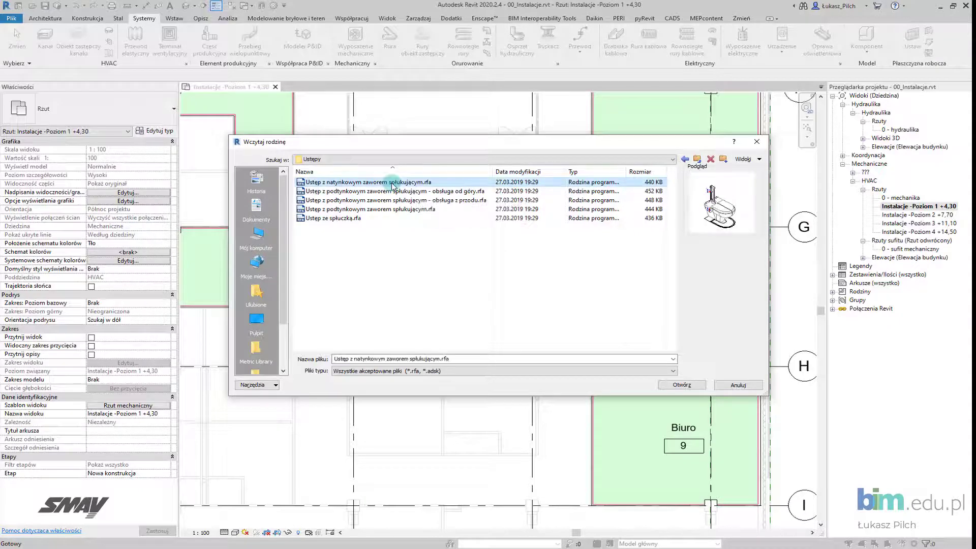
key(Down)
key(Down)
key(Down)
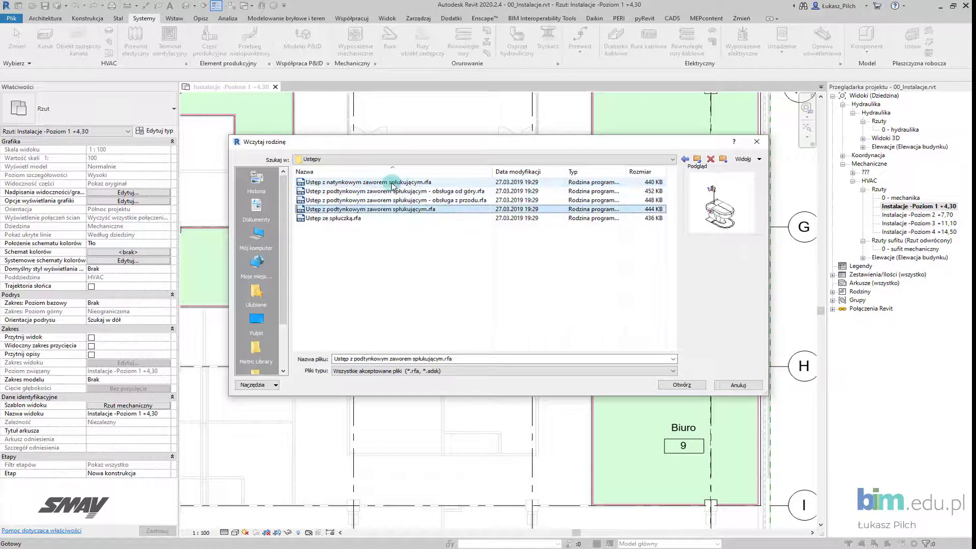
key(Down)
key(Up)
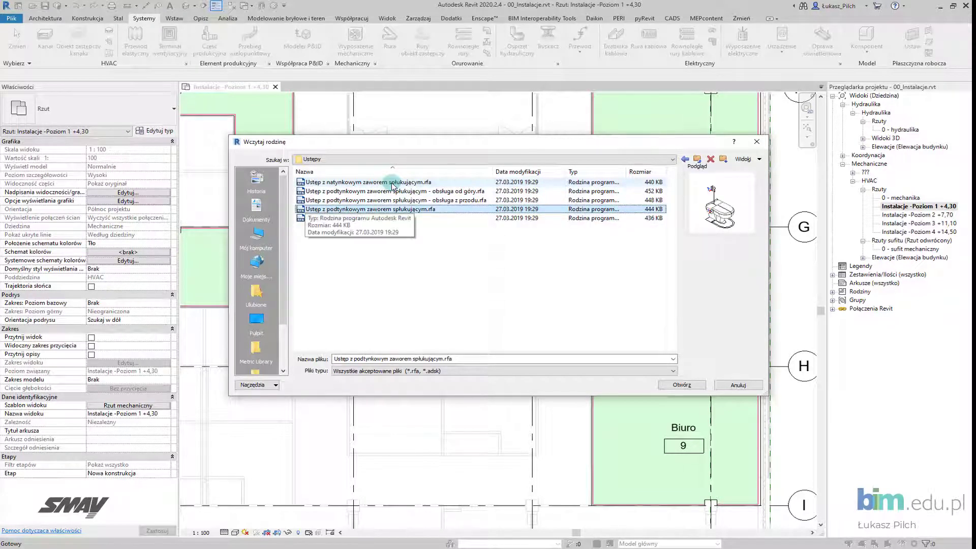
key(Up)
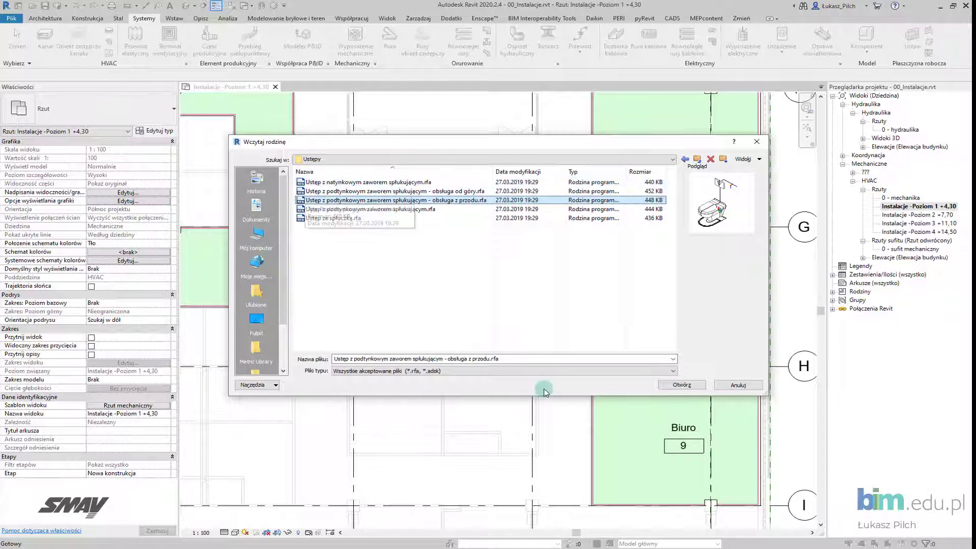
Load the front-flush toilet family and place two toilets, one above the other, against the wall
click(667, 387)
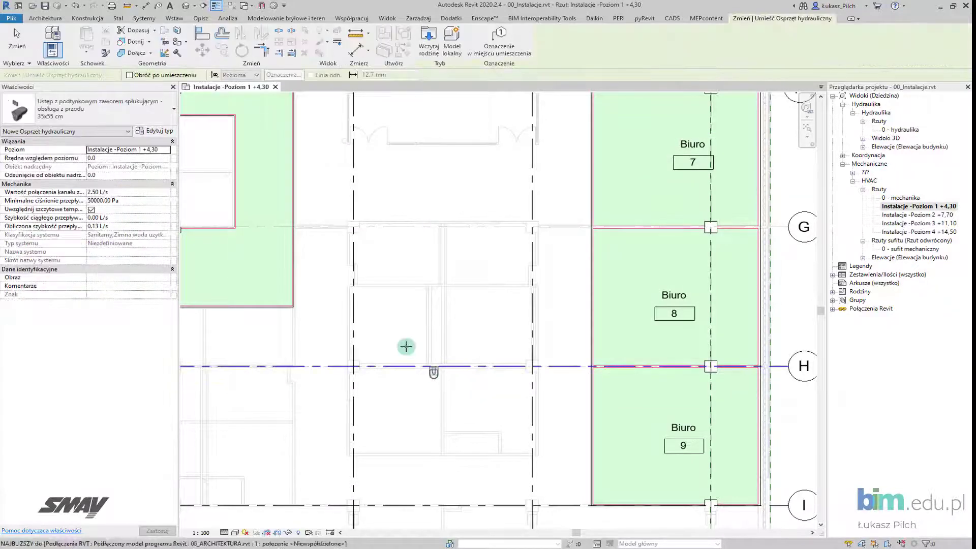
scroll(411, 335, up, 2)
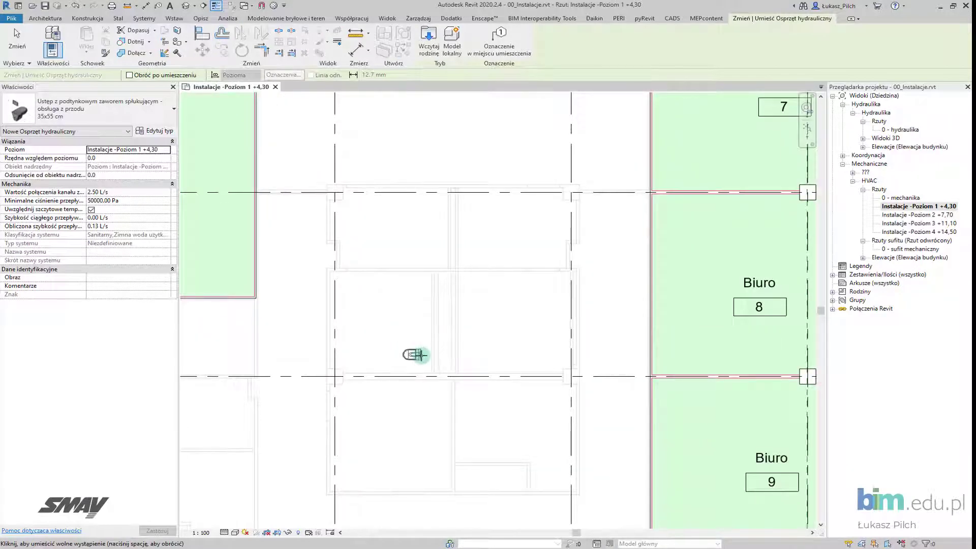
scroll(417, 355, up, 2)
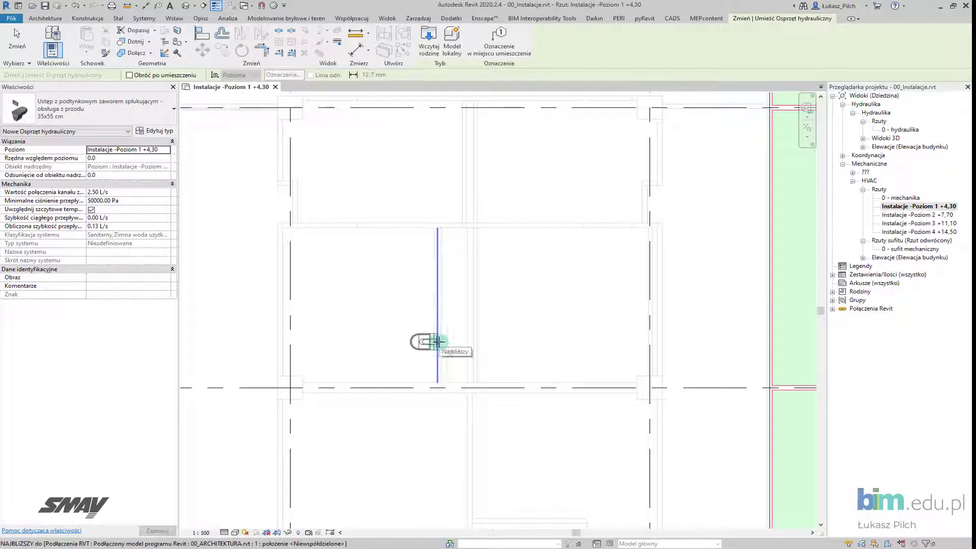
click(438, 342)
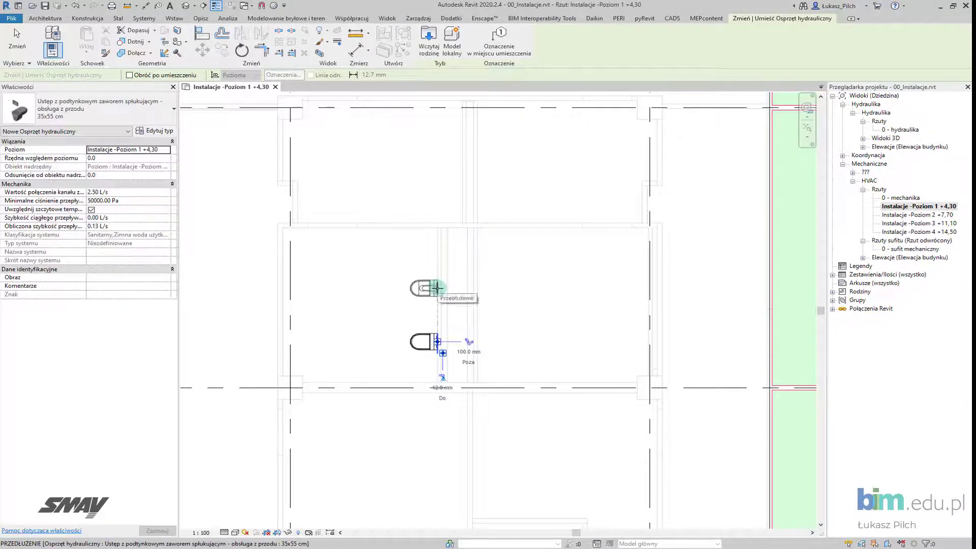
click(437, 288)
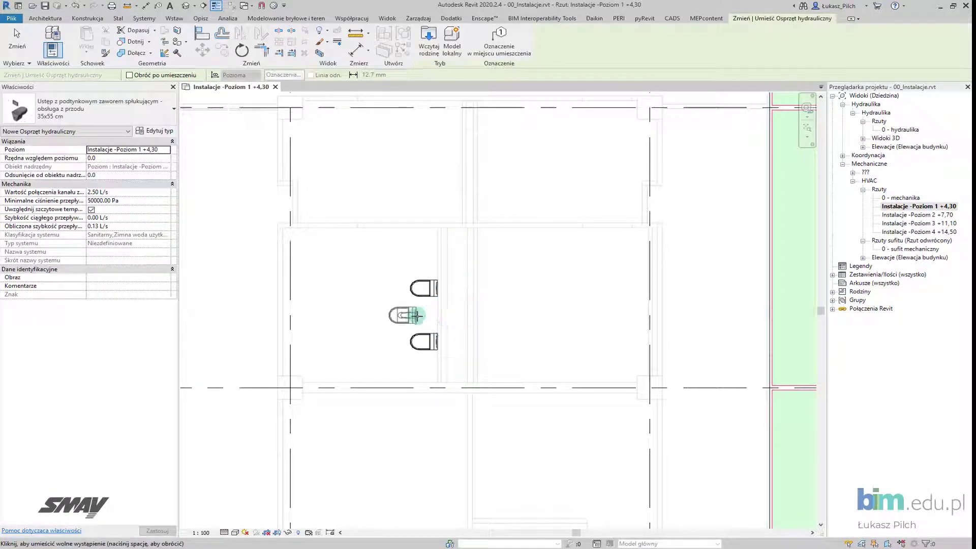
key(Escape)
key(Escape)
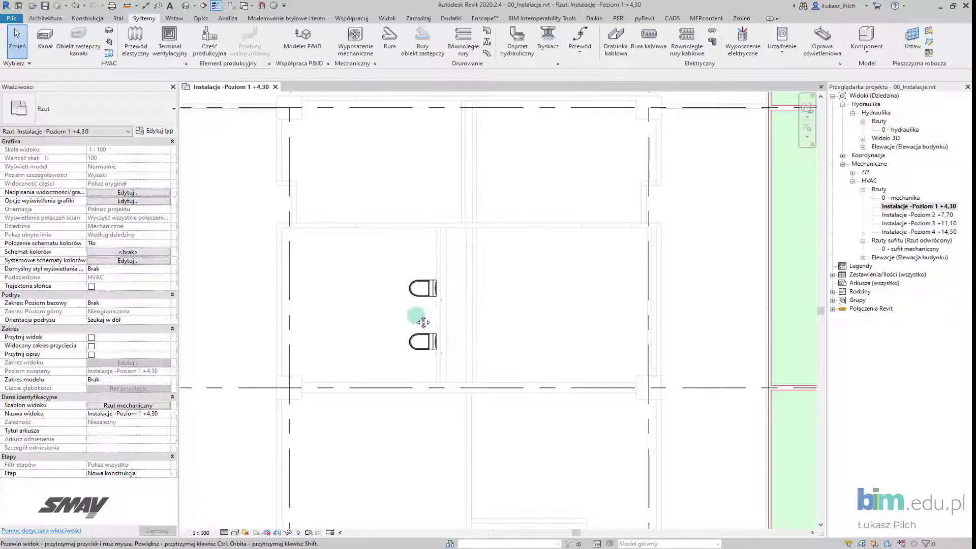
Select the upper toilet and start a new section view
scroll(415, 306, up, 2)
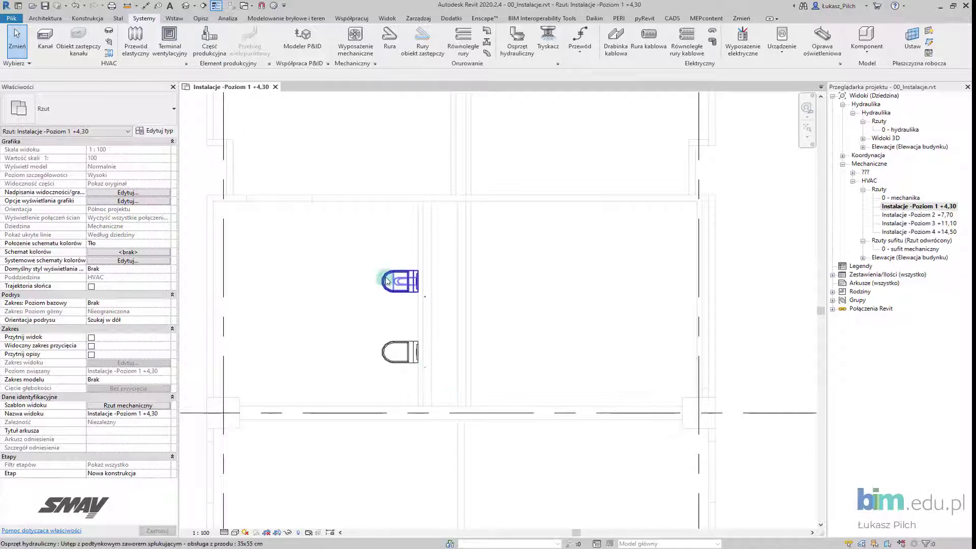
click(410, 293)
click(414, 298)
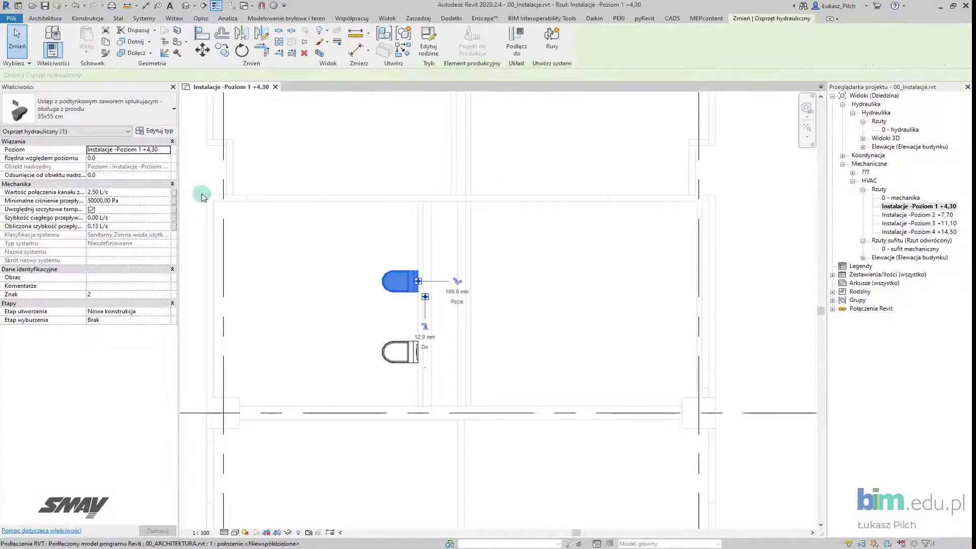
click(216, 6)
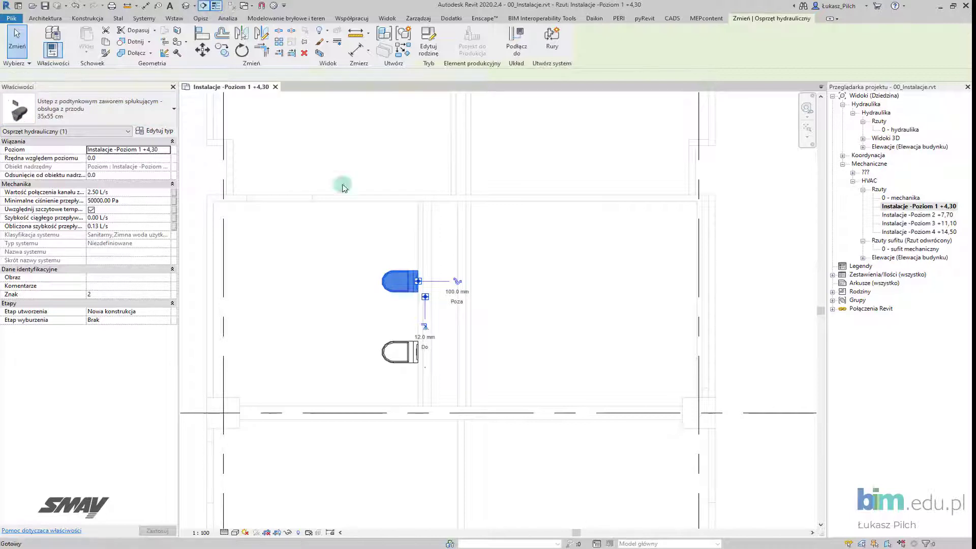
Draw a section line through the toilets and open it as Przekrój 2
click(354, 305)
click(504, 300)
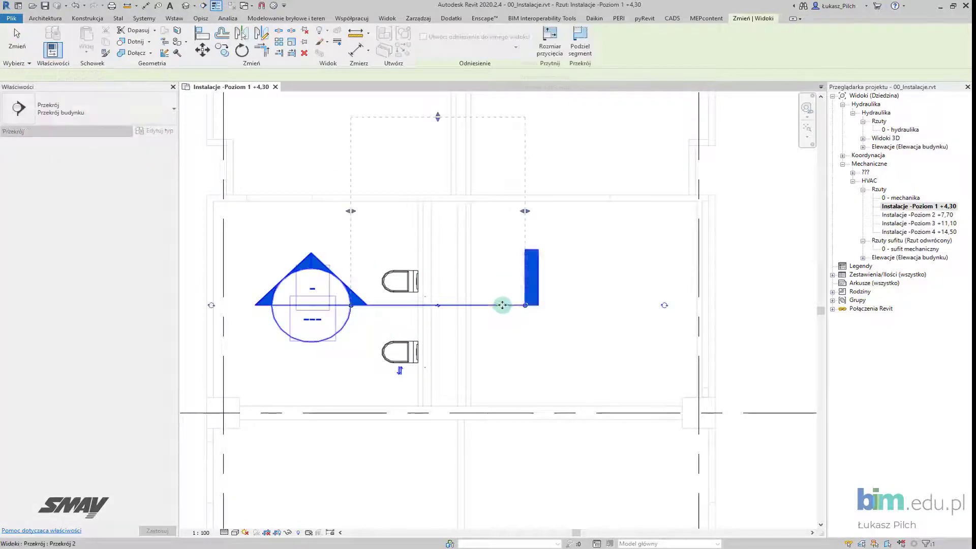
key(Escape)
right_click(506, 304)
key(Escape)
double_click(436, 335)
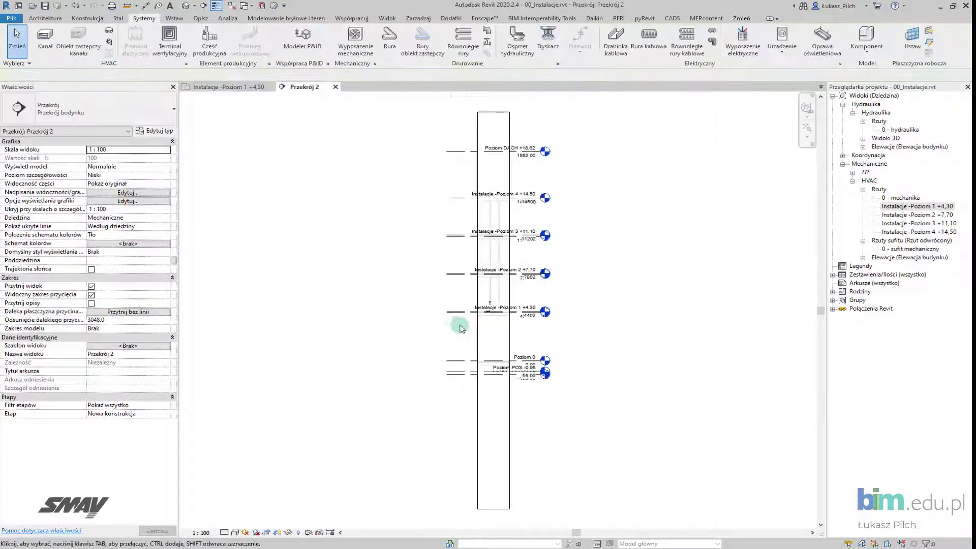
Zoom to the toilet in Przekrój 2 and start a 100 mm pipe from its drain connector
scroll(519, 338, up, 3)
scroll(519, 305, up, 3)
scroll(523, 221, down, 3)
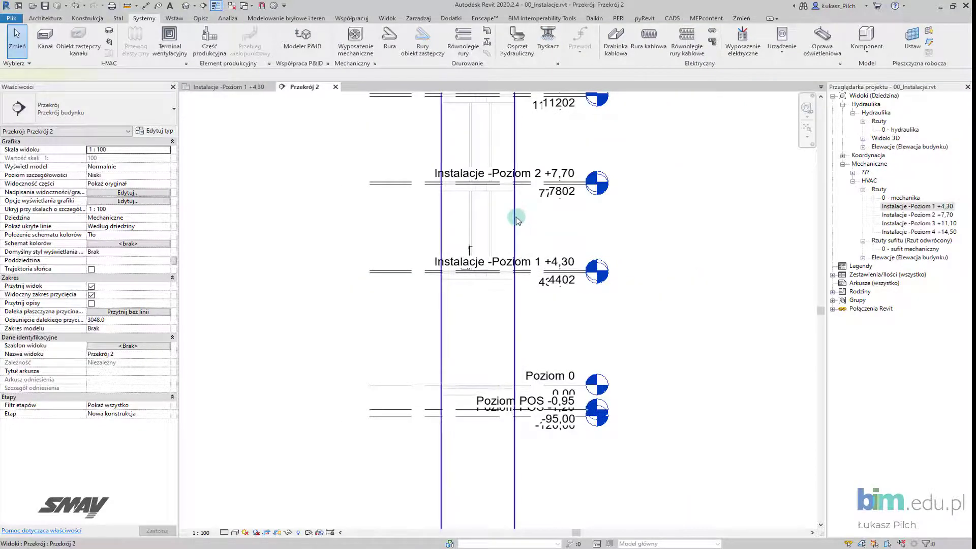
click(515, 213)
scroll(457, 285, down, 2)
scroll(478, 280, down, 1)
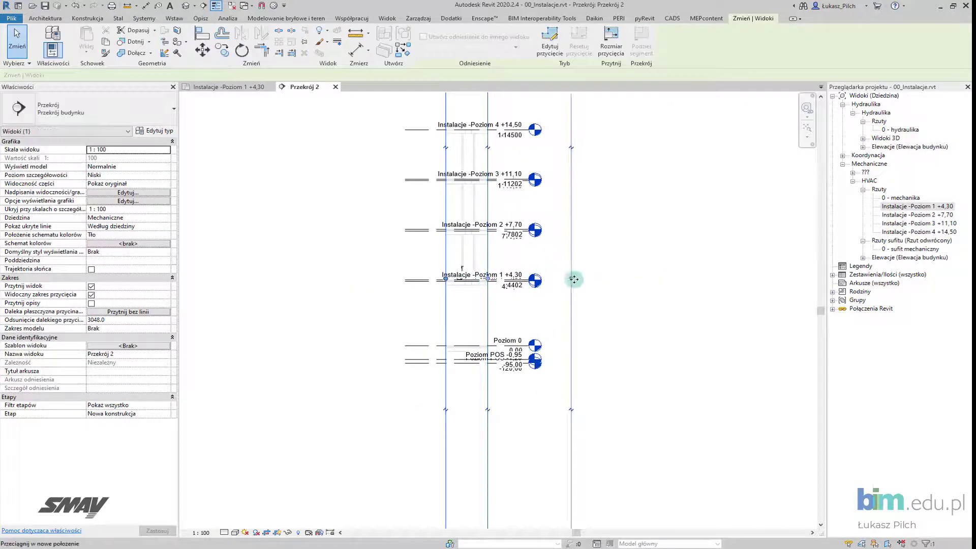
scroll(457, 284, up, 2)
scroll(460, 285, up, 2)
scroll(465, 289, up, 2)
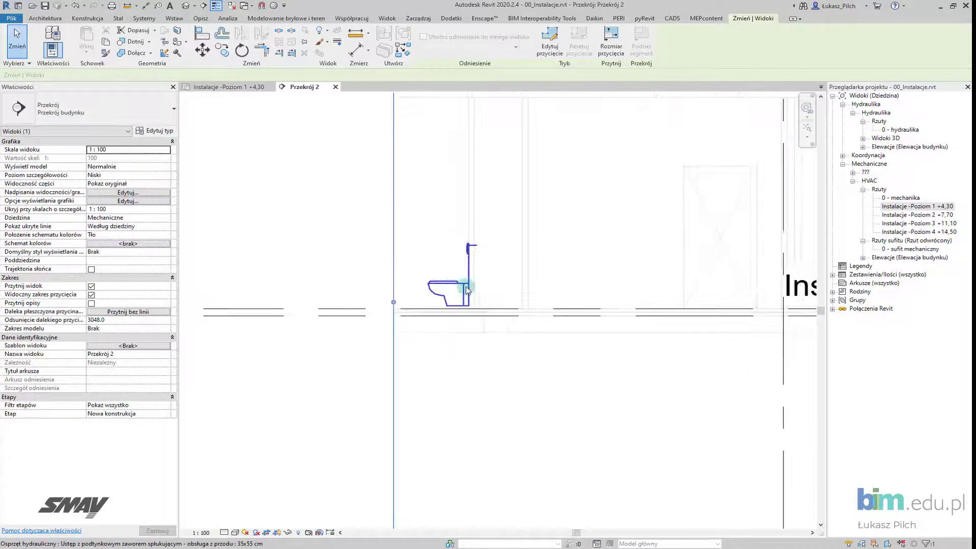
click(469, 294)
scroll(476, 299, up, 2)
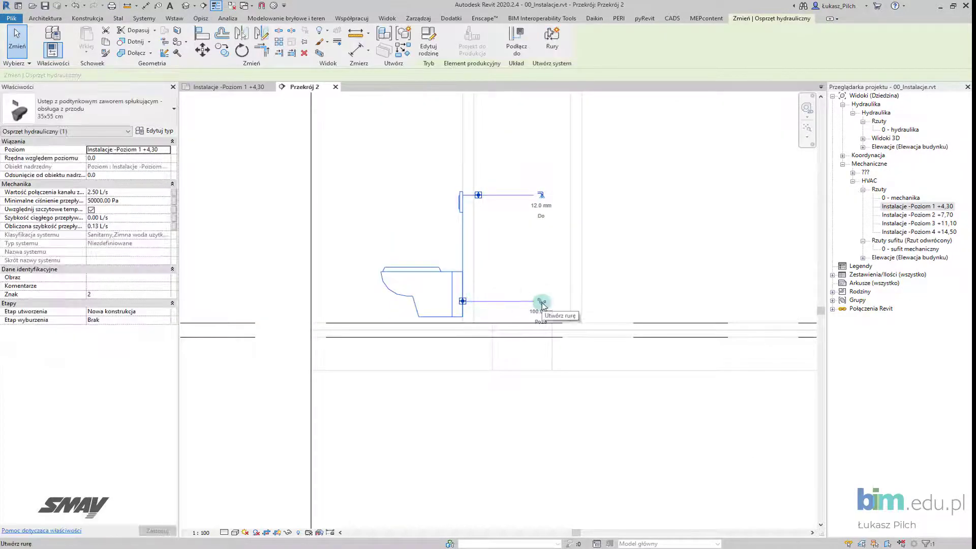
click(542, 304)
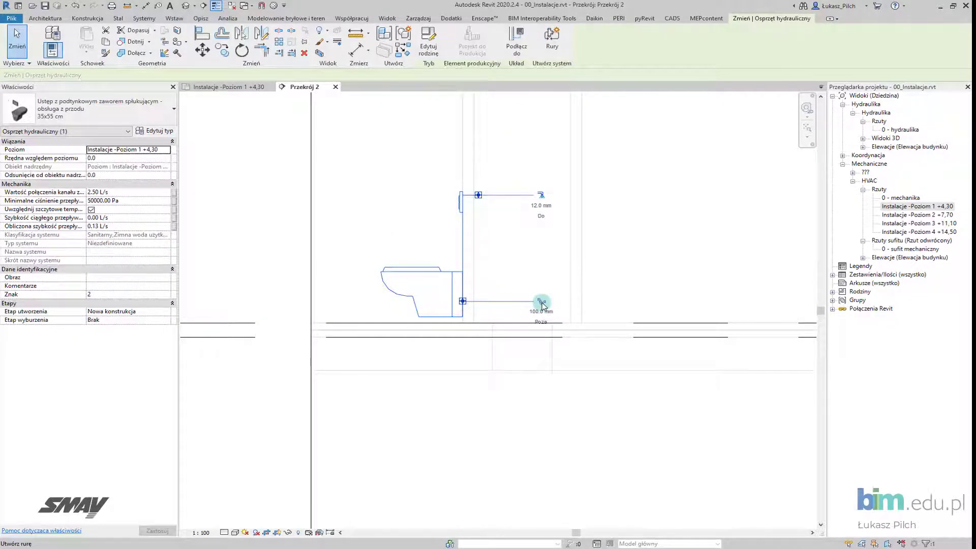
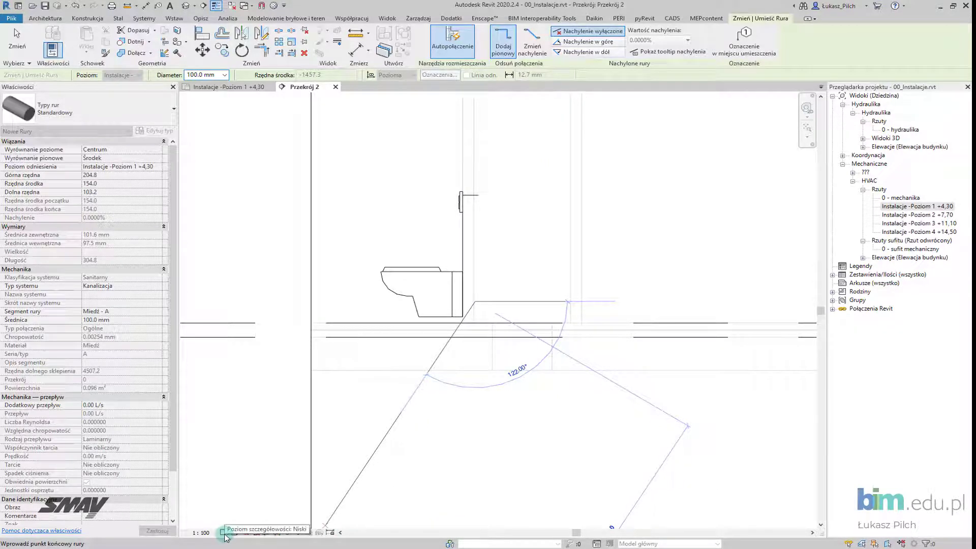
Start a pipe from the toilet's drain connector, keeping the standard pipe type
key(Escape)
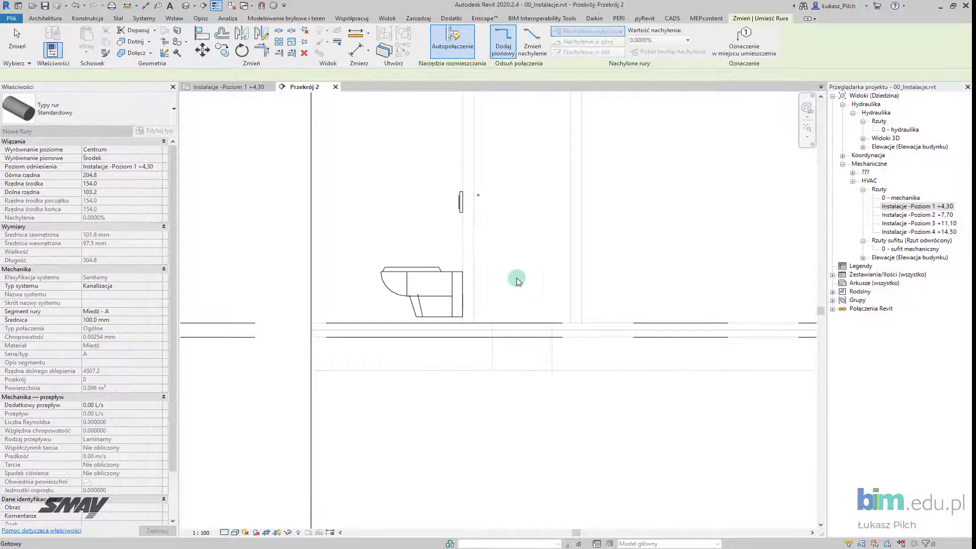
key(Escape)
click(463, 294)
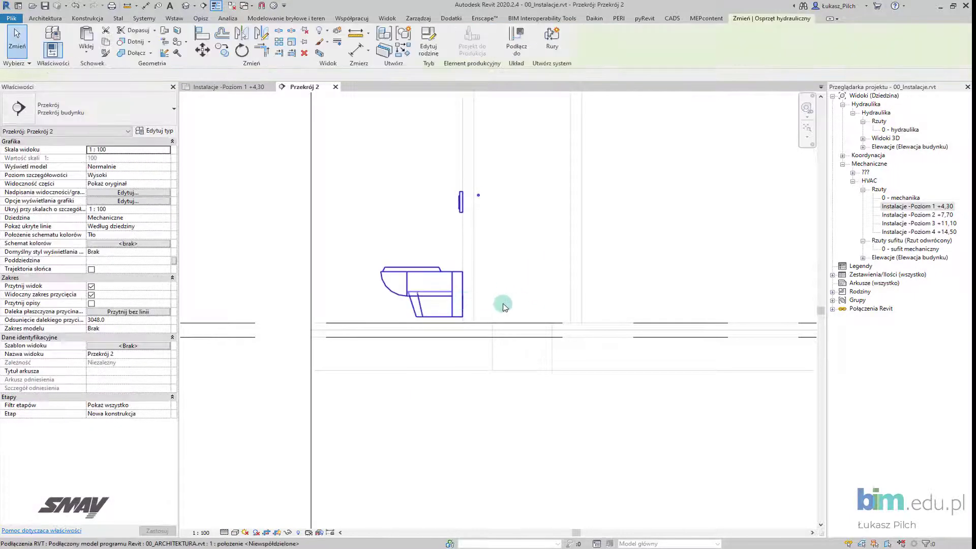
click(541, 301)
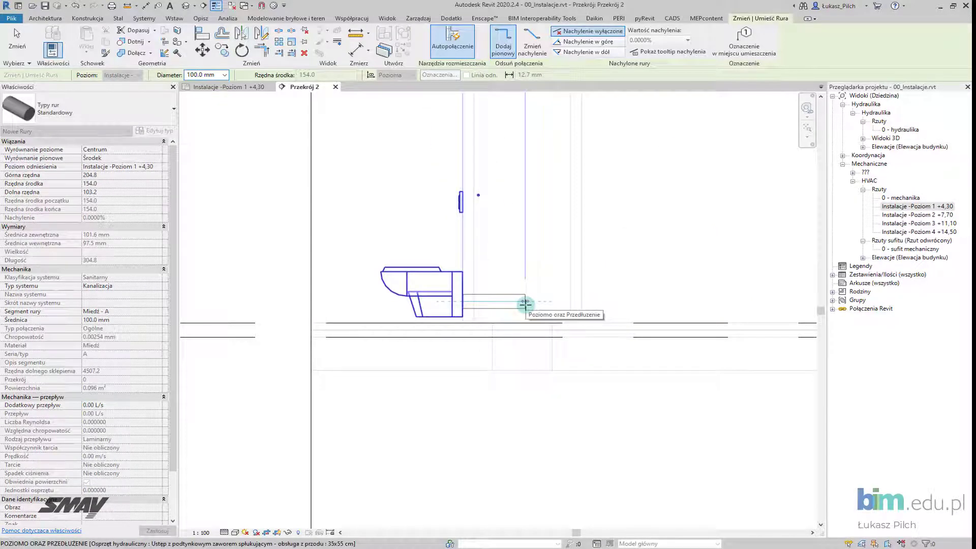
click(58, 116)
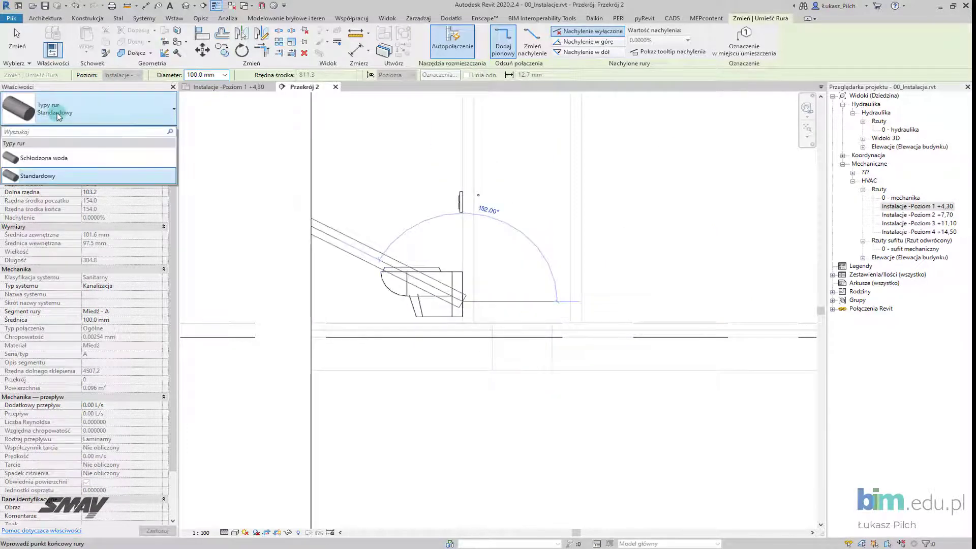
click(59, 116)
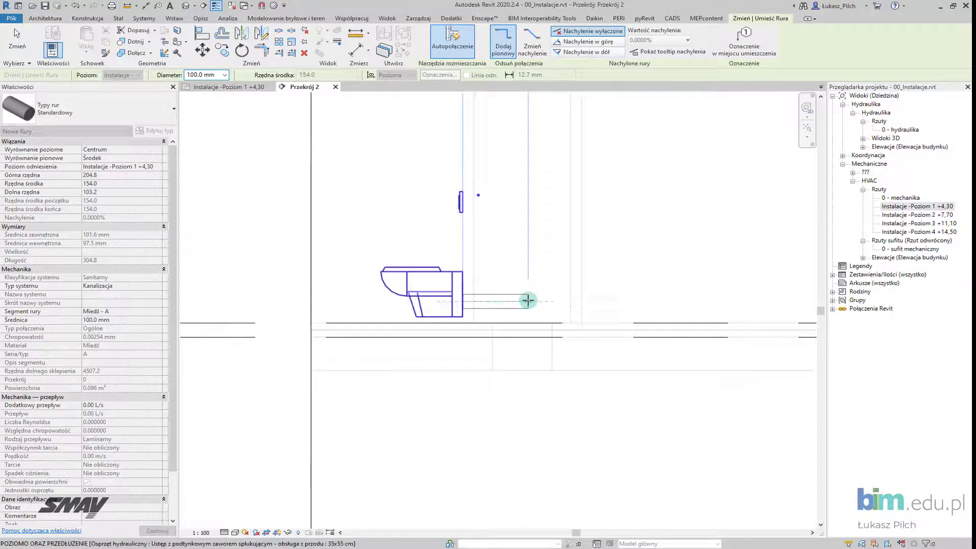
Set the pipe to slope down at 1.0000% and place the 100 mm drain run
click(595, 53)
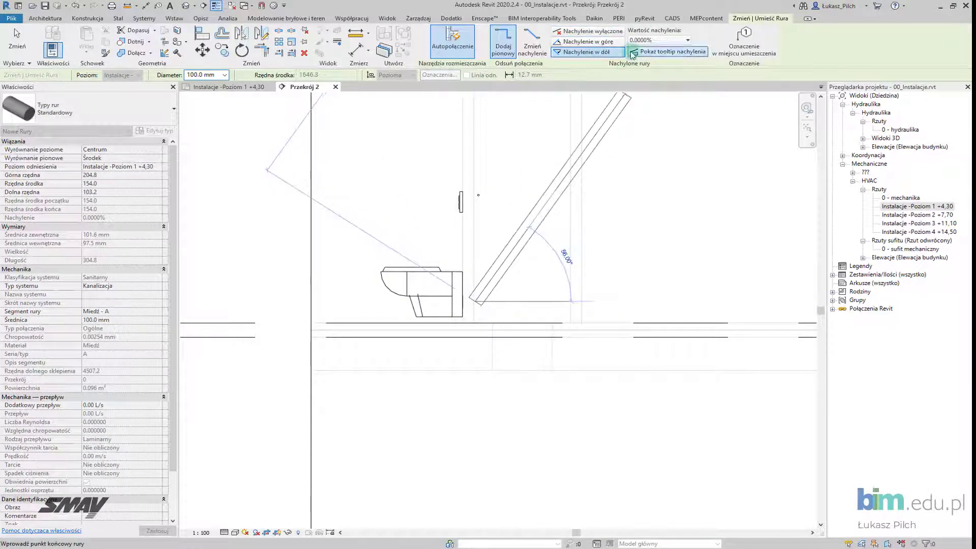
click(661, 41)
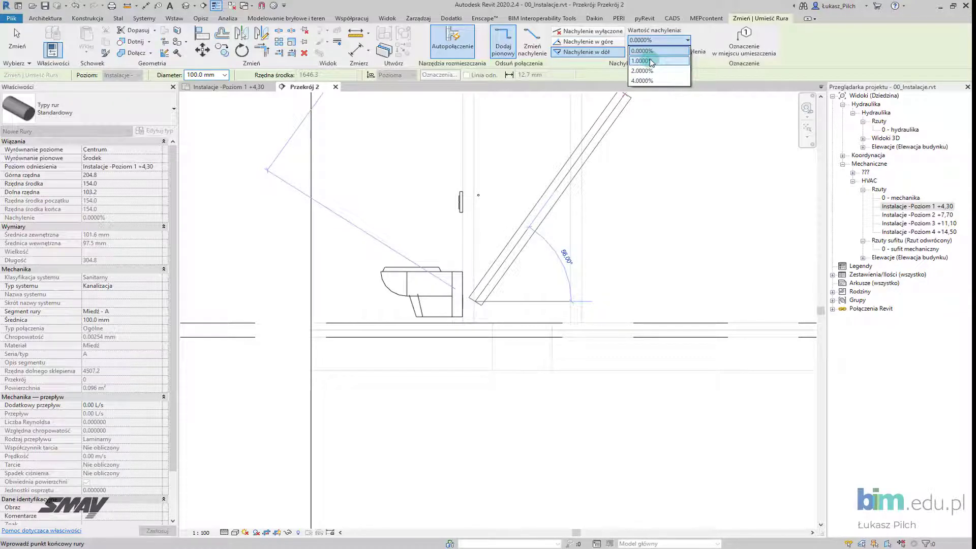
click(651, 61)
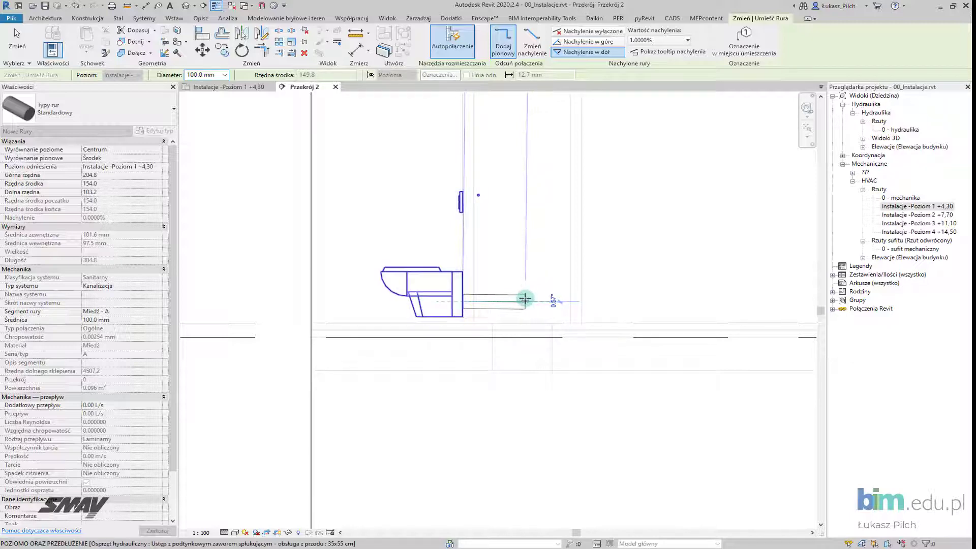
click(524, 298)
key(Escape)
key(Escape)
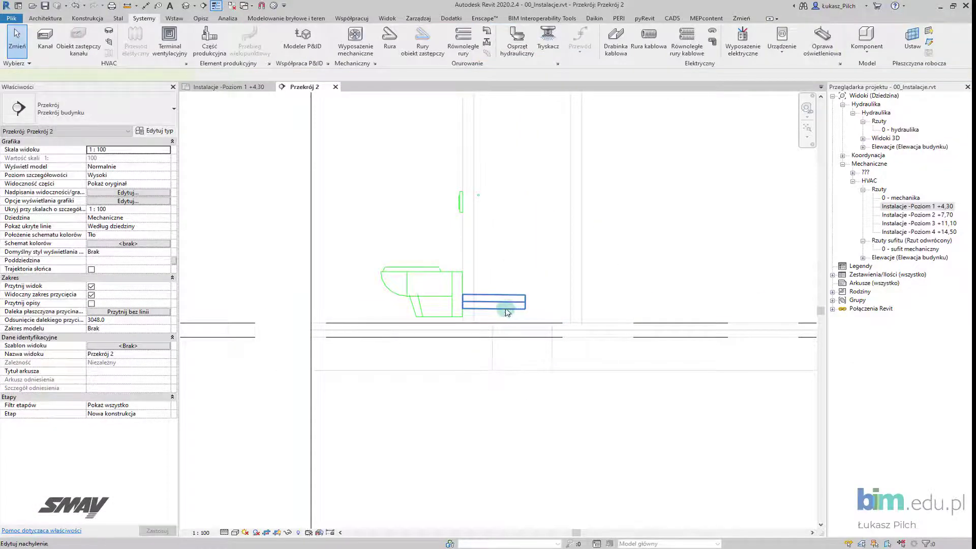
click(507, 310)
scroll(505, 305, up, 2)
scroll(498, 300, up, 1)
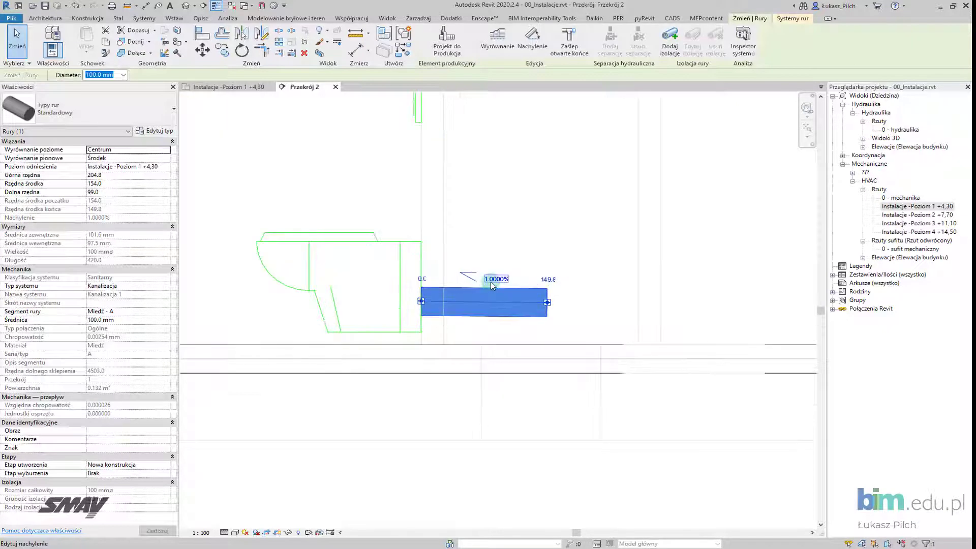
Close the Przekrój 2 section and try continuing the drain pipe in plan with PI
click(336, 86)
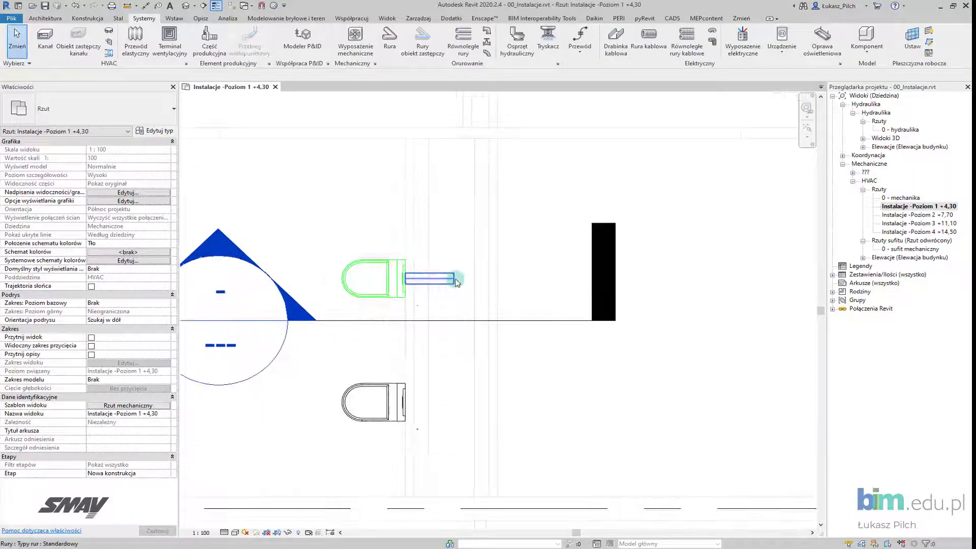
key(p)
key(i)
click(455, 280)
scroll(455, 282, up, 2)
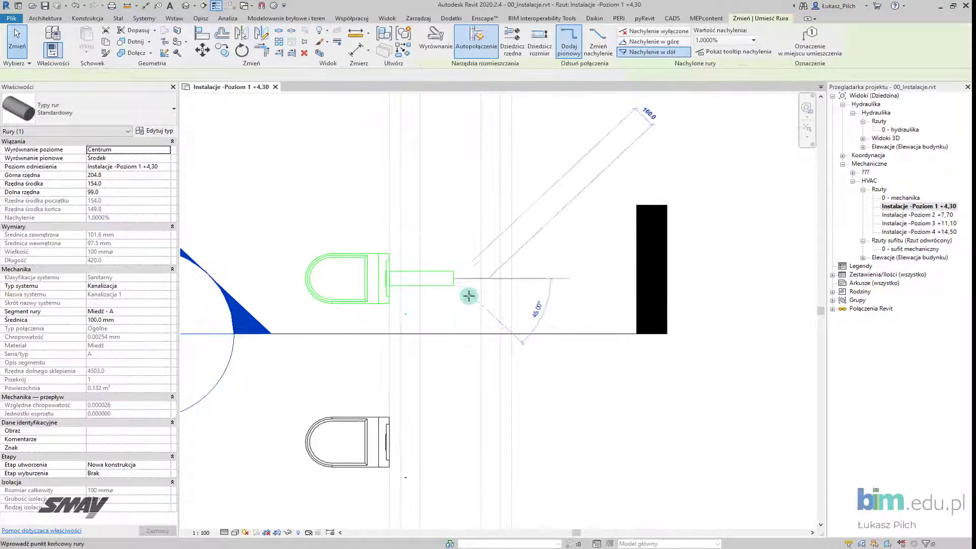
key(Escape)
key(Escape)
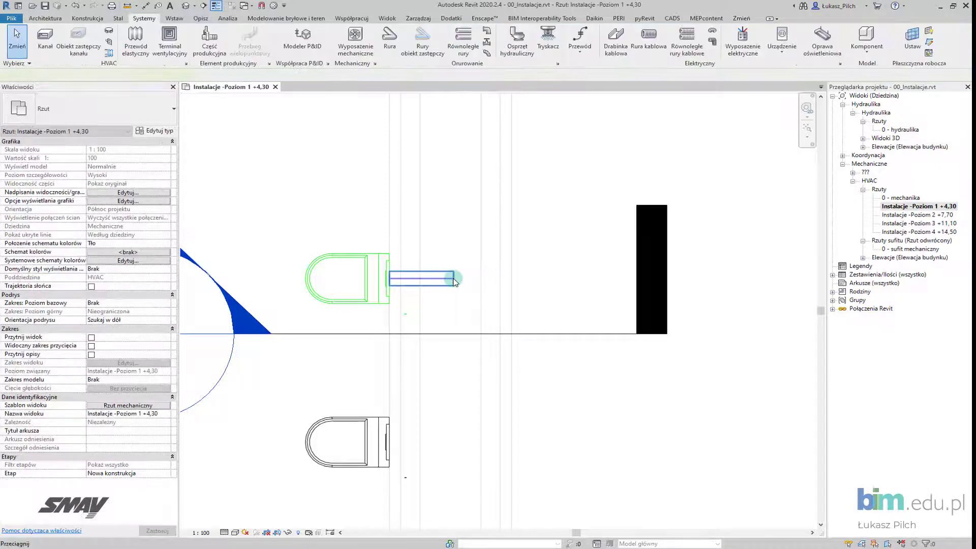
Attempt Draw Pipe from the pipe end, then undo that drawing step
right_click(454, 280)
click(496, 299)
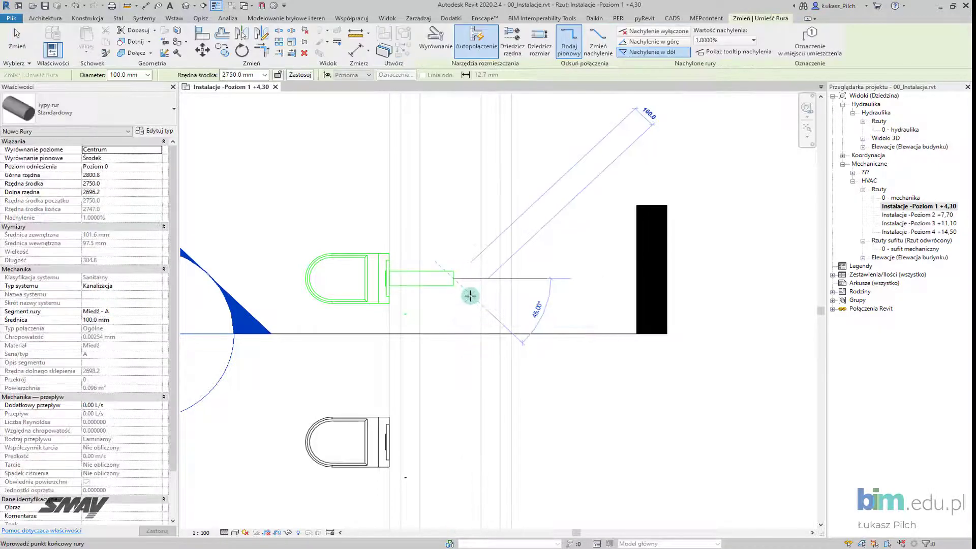
scroll(471, 337, down, 1)
scroll(473, 346, down, 2)
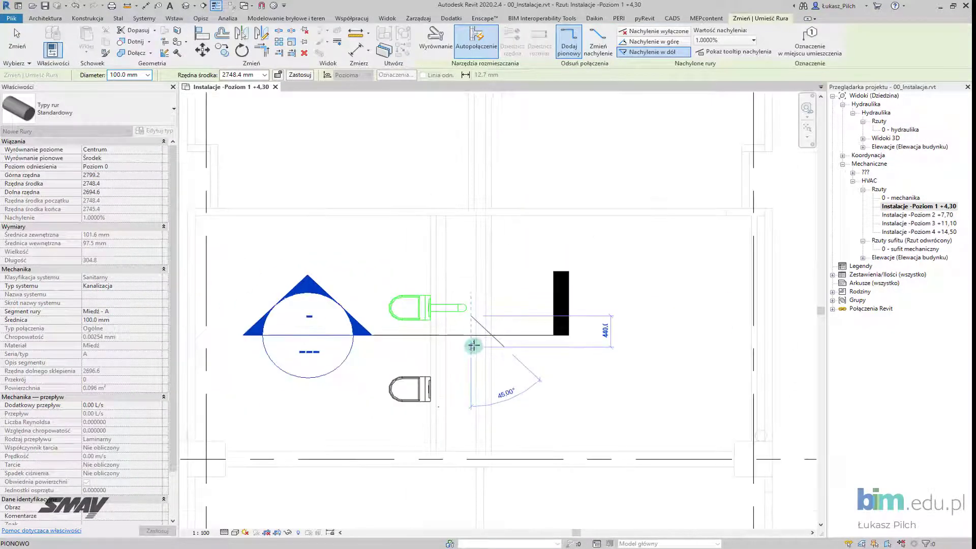
middle_drag(474, 323, 479, 288)
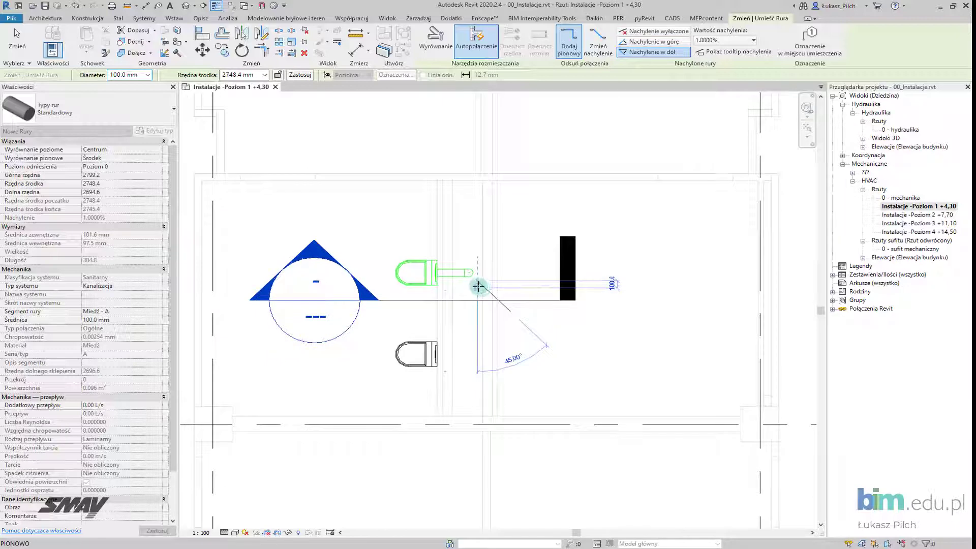
click(75, 6)
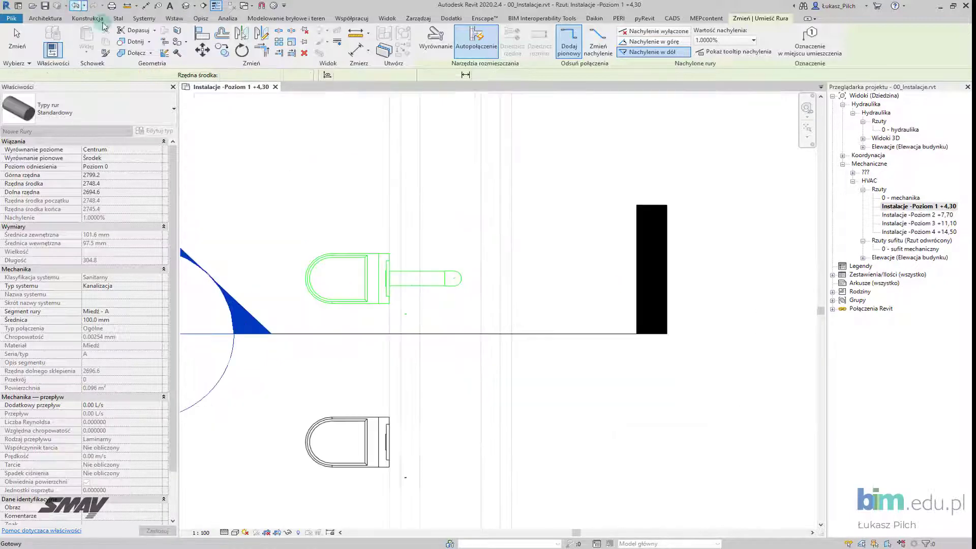
key(Escape)
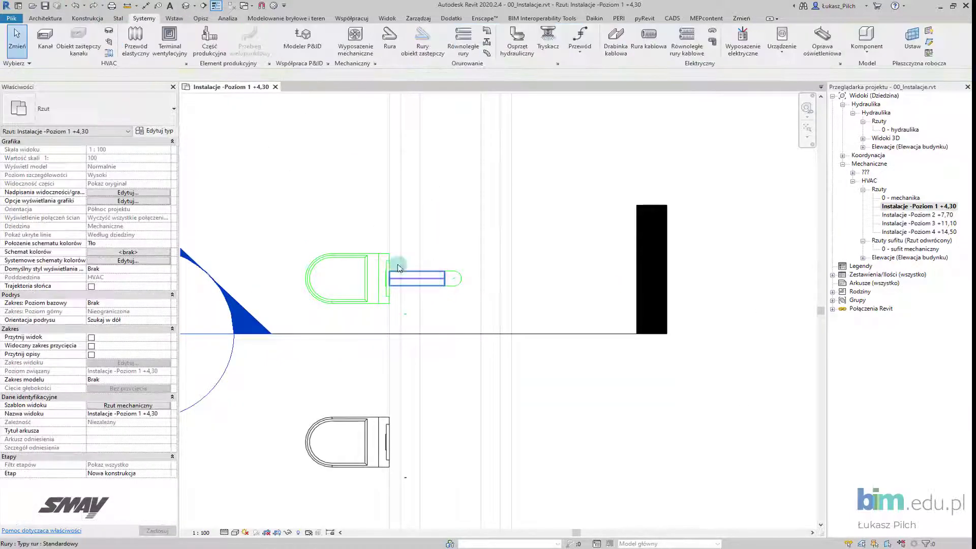
Draw the pipe down past the lower toilet with a 45° bend, inheriting elevation
click(450, 284)
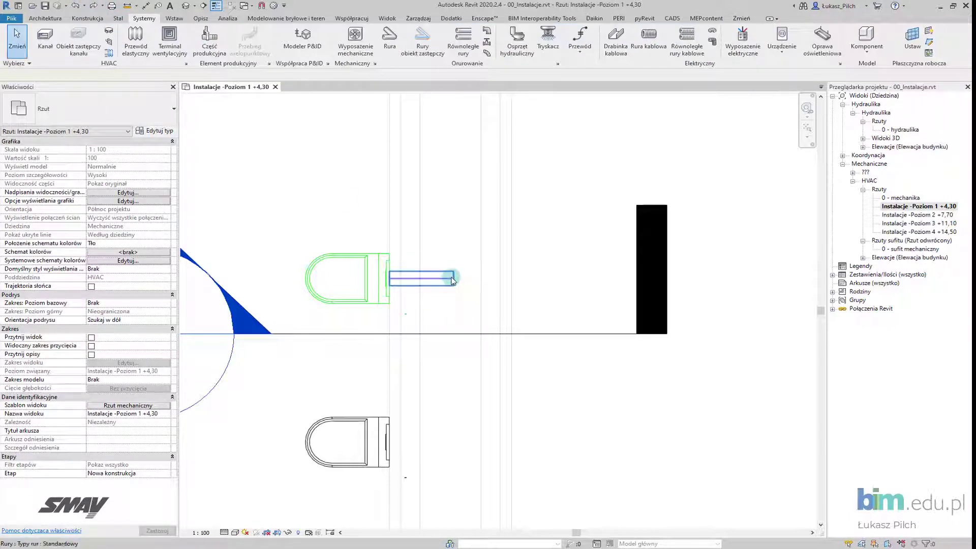
right_click(452, 279)
click(496, 323)
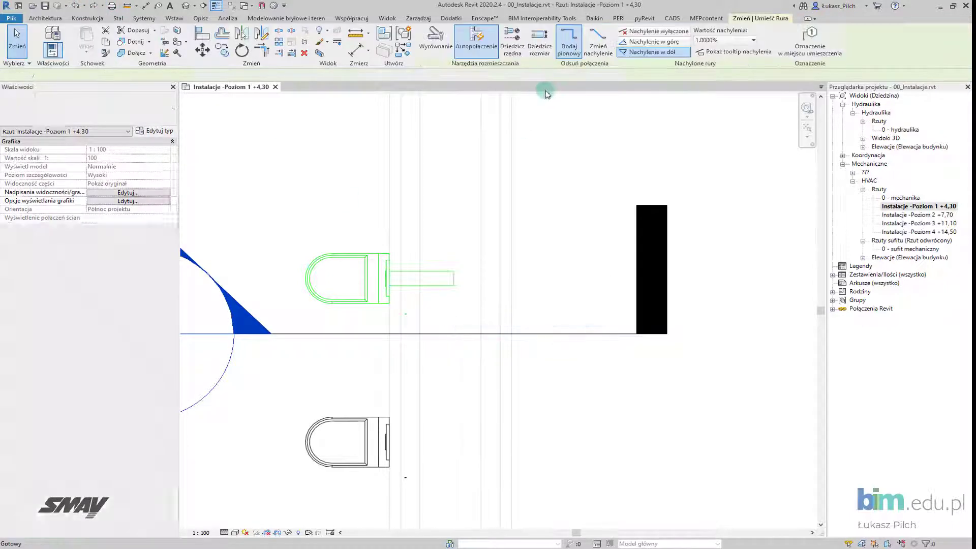
click(507, 47)
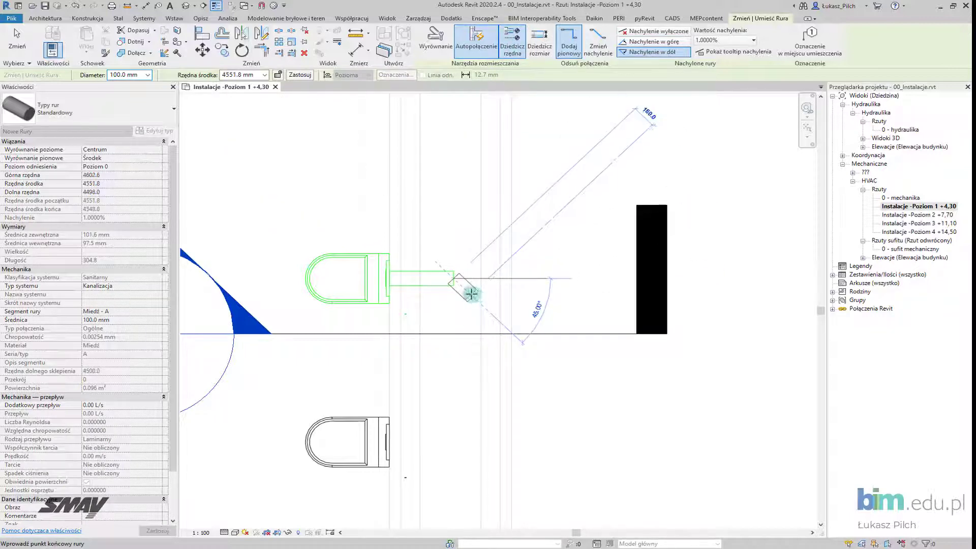
scroll(471, 293, down, 2)
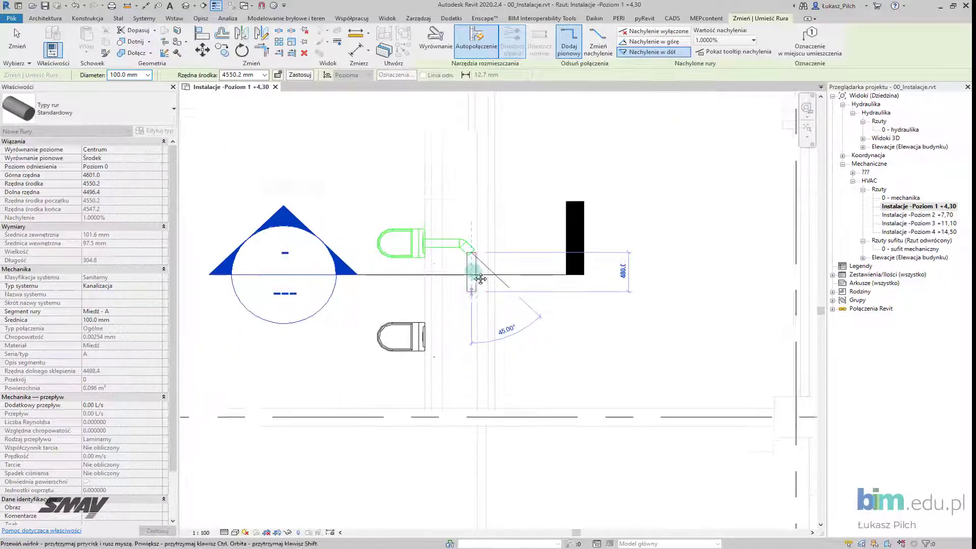
click(470, 377)
key(Escape)
key(Escape)
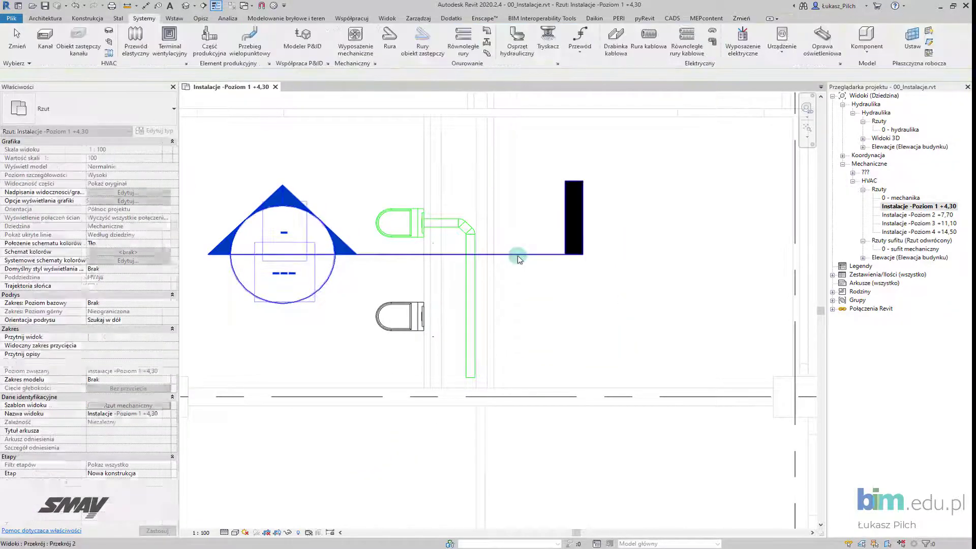
click(518, 256)
Move the section line through the lower toilet, reduce its depth, and open the section
drag(518, 255, 508, 345)
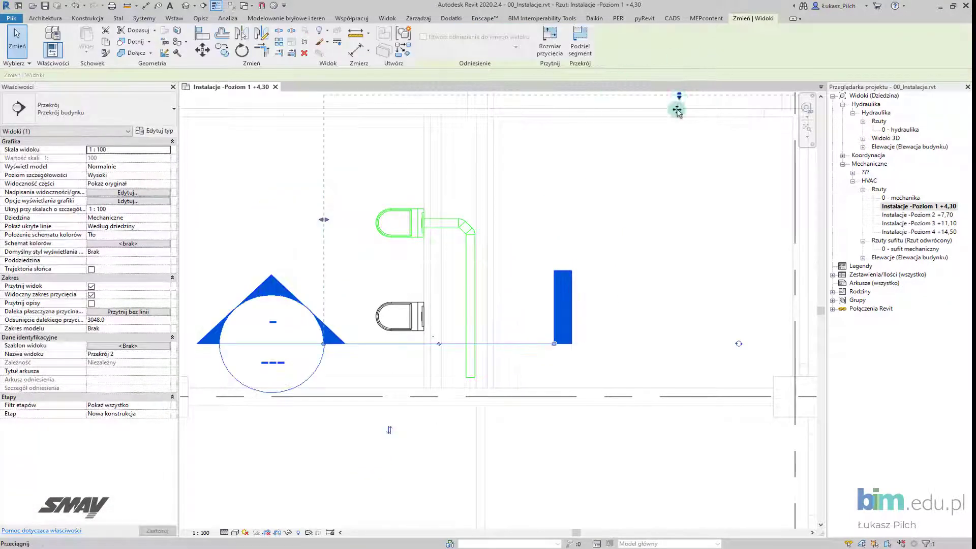
drag(677, 111, 630, 270)
right_click(645, 96)
click(561, 147)
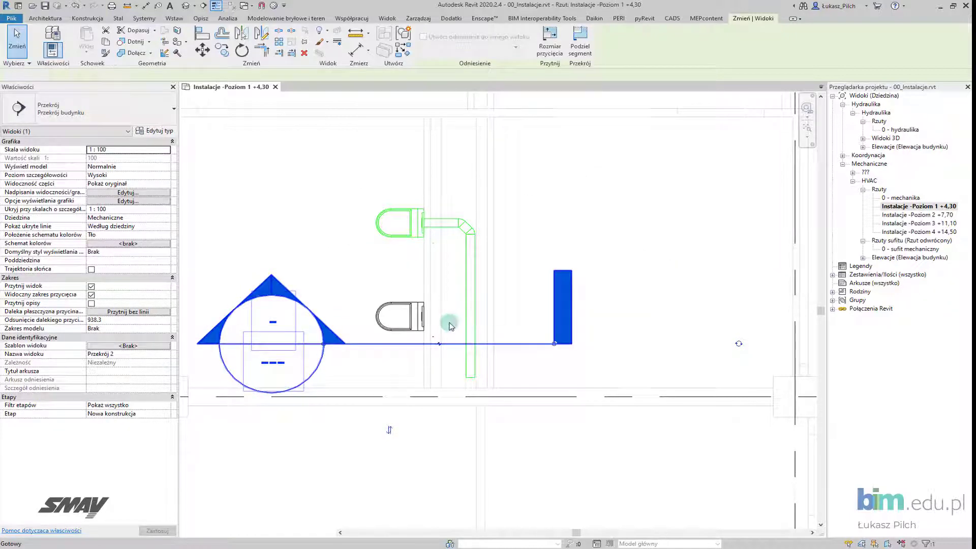
scroll(449, 324, up, 3)
scroll(450, 324, up, 3)
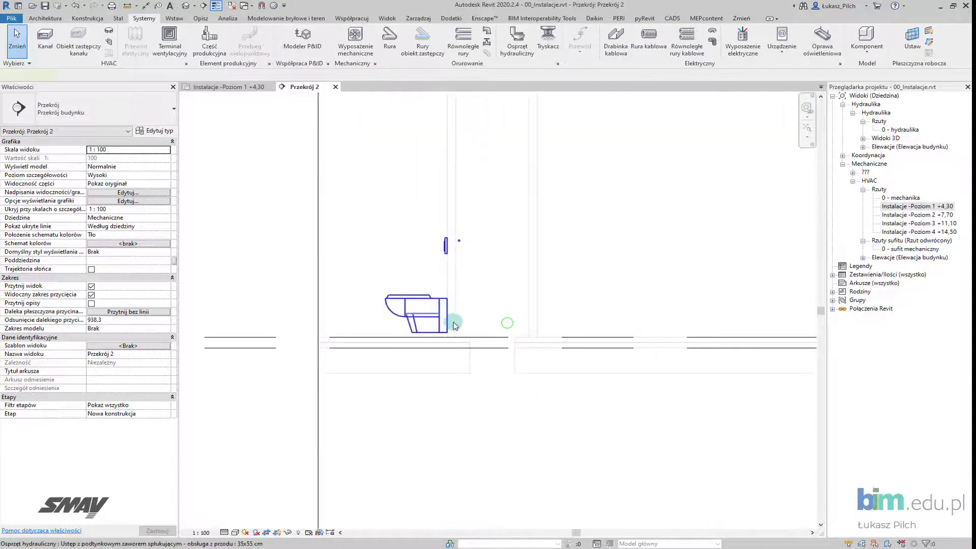
Draw a short drain pipe from the lower toilet's connector in the section
click(452, 324)
scroll(453, 323, up, 2)
click(492, 326)
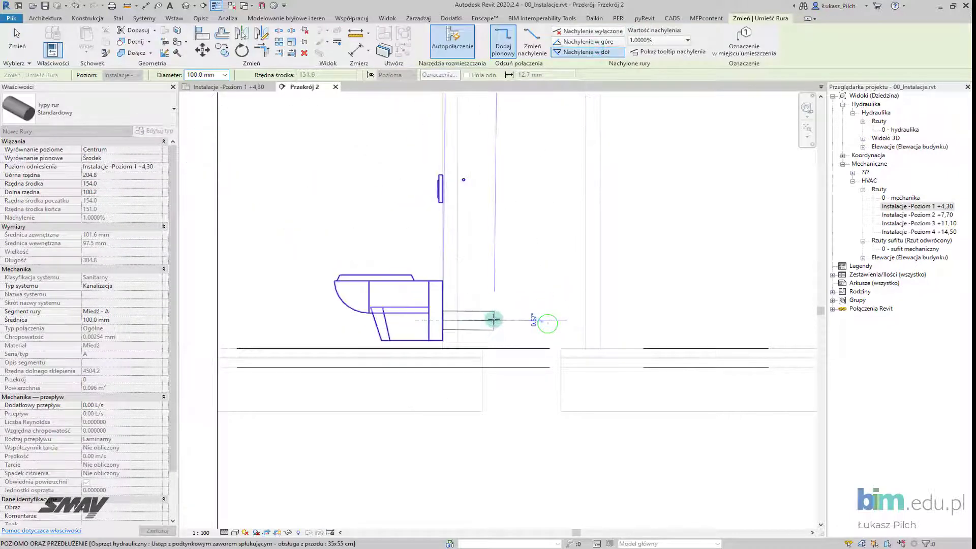
click(501, 319)
key(Escape)
key(Escape)
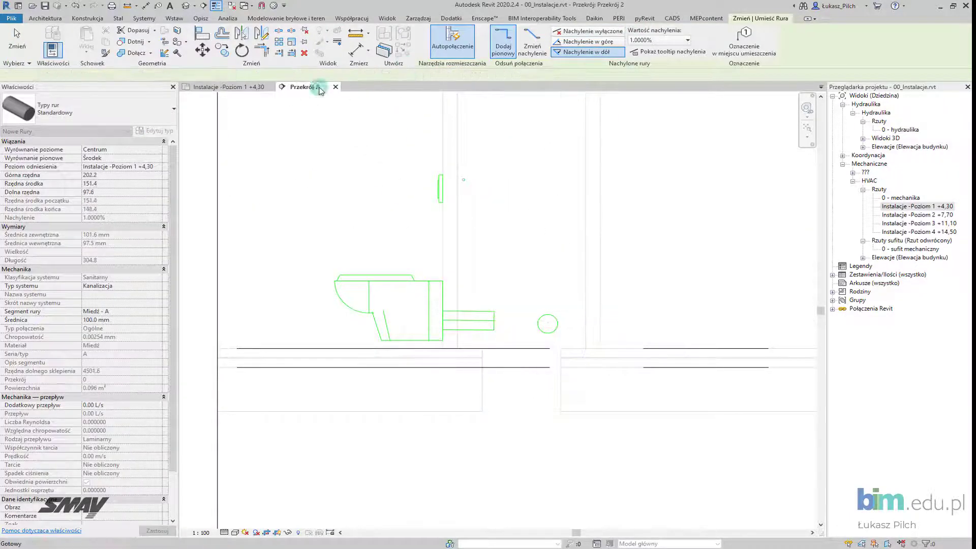
In plan, angle the lower branch at 45° into the vertical drain, inheriting elevation
click(242, 88)
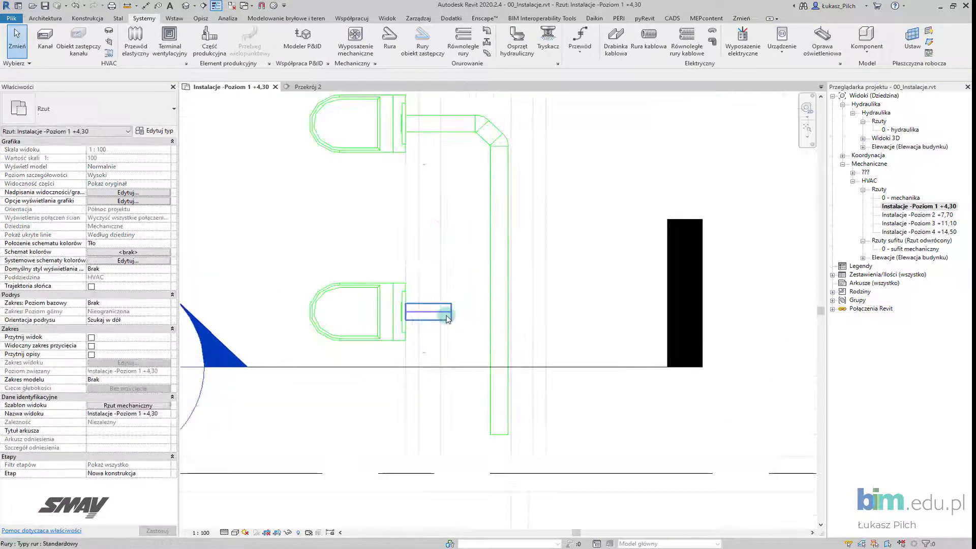
right_click(452, 315)
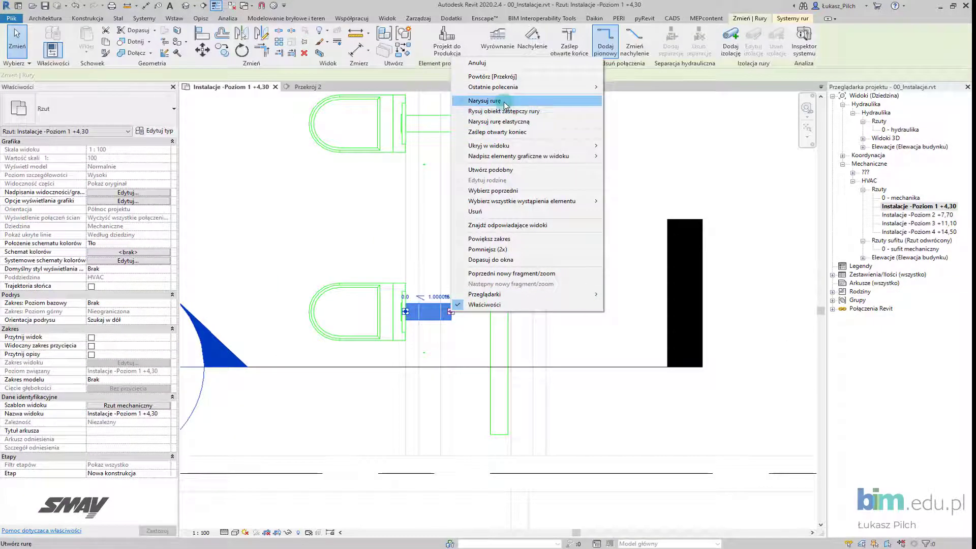
key(Escape)
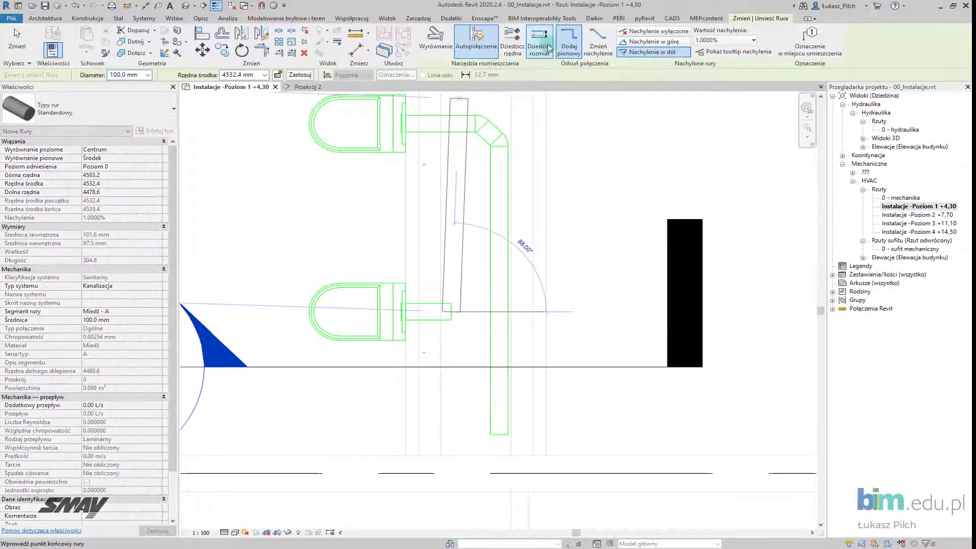
click(514, 51)
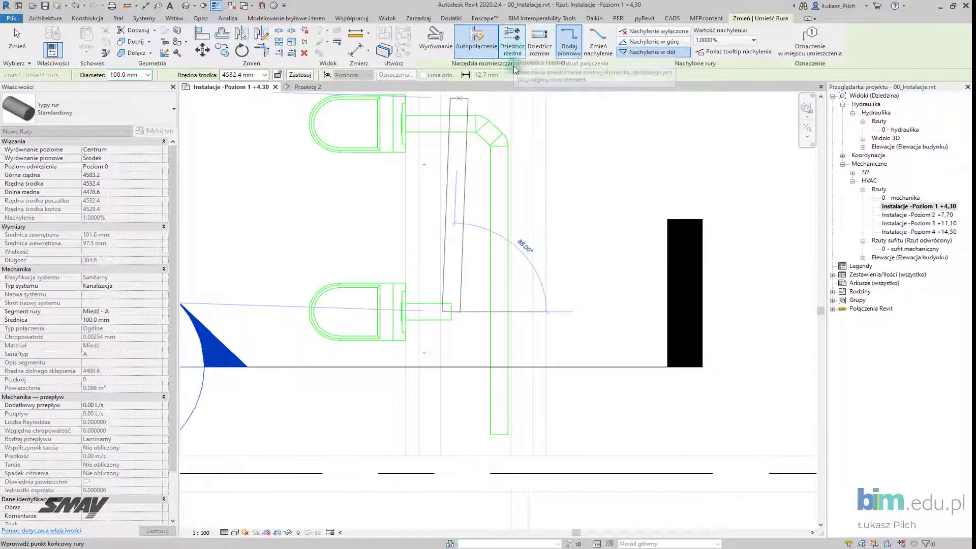
click(469, 328)
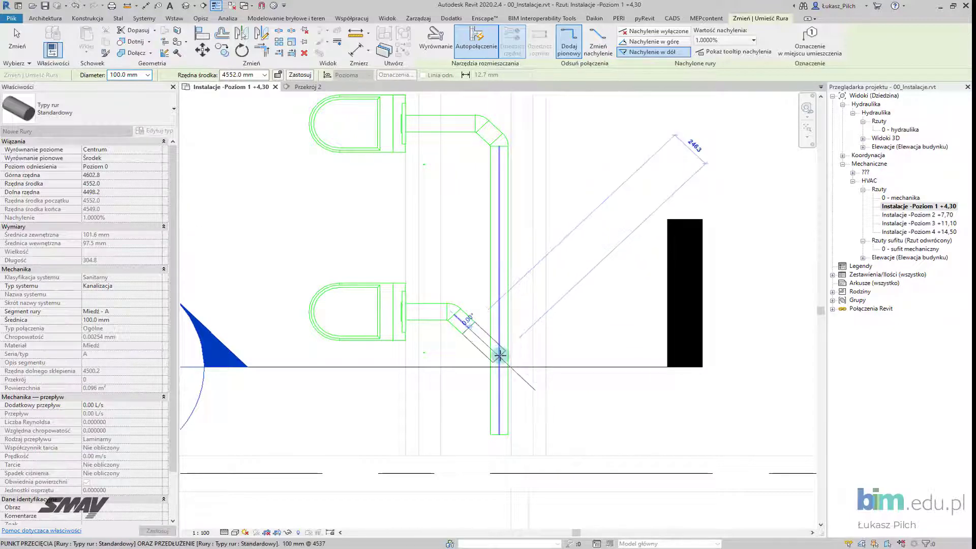
click(599, 56)
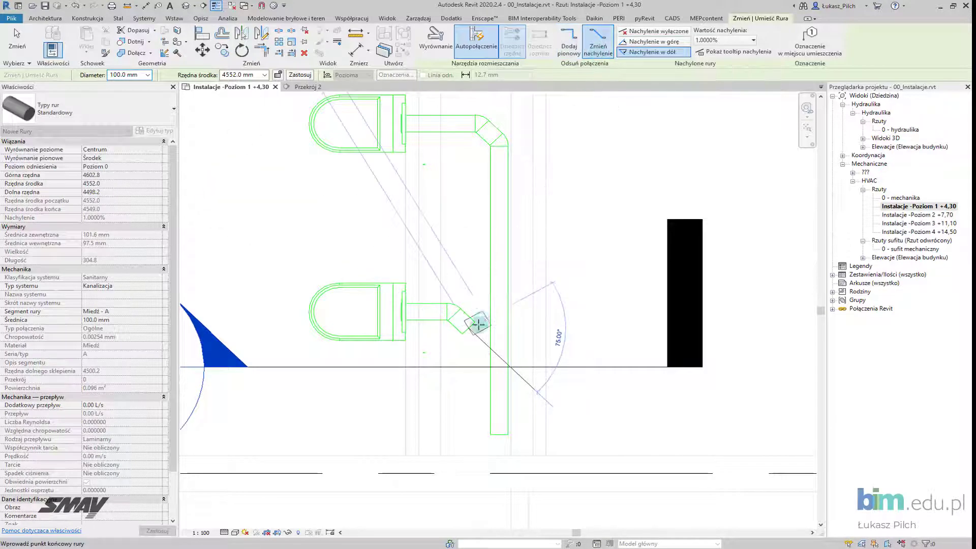
click(503, 398)
key(Escape)
key(Escape)
Create a section through the drain riser and open Przekrój 3
scroll(549, 381, down, 3)
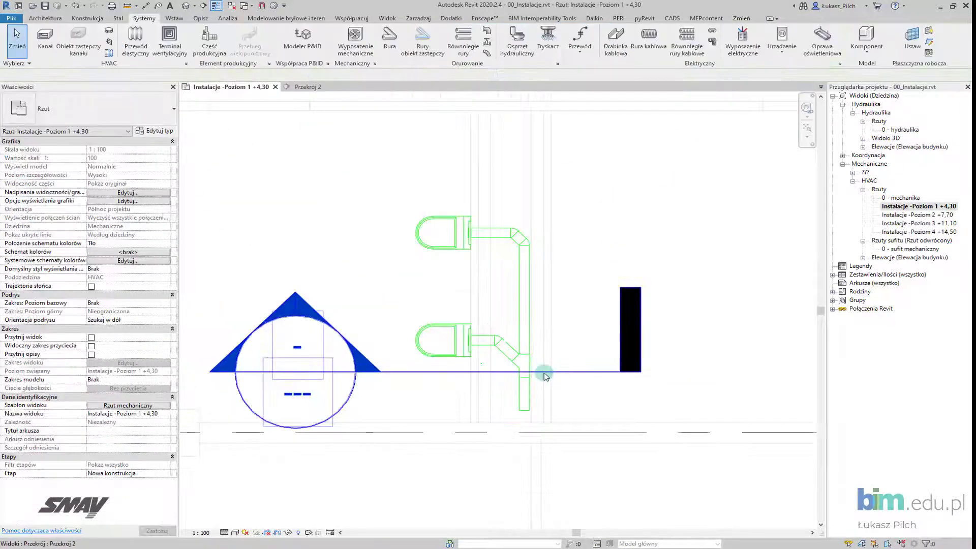
click(205, 7)
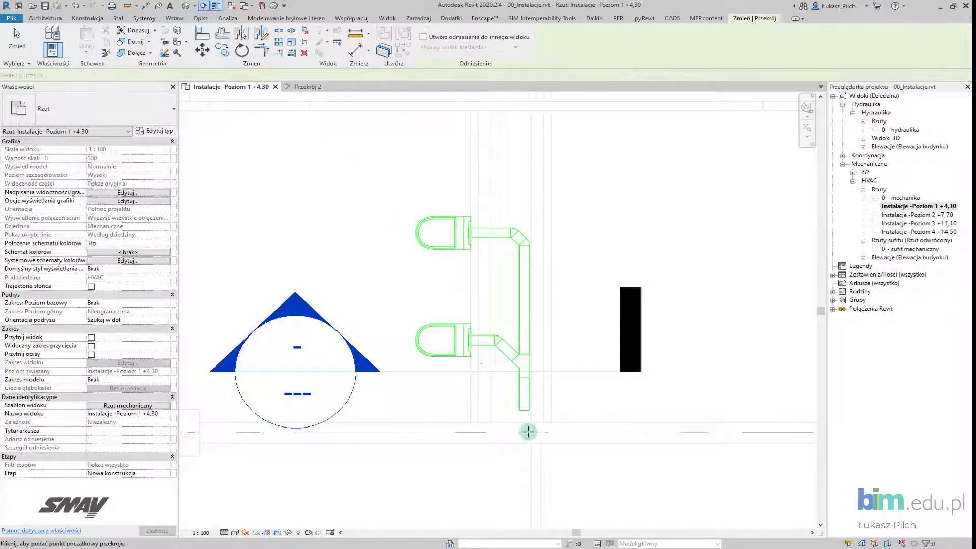
click(533, 432)
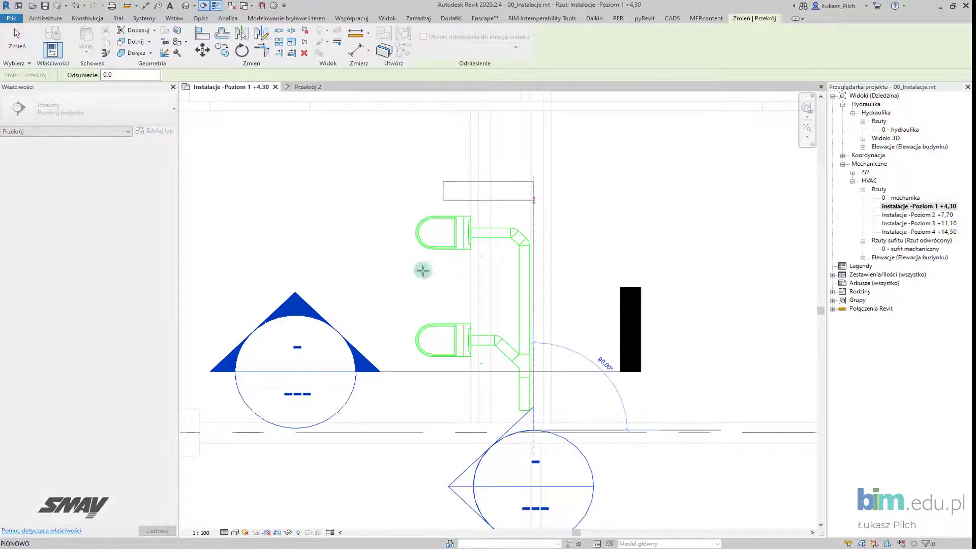
key(Escape)
click(478, 329)
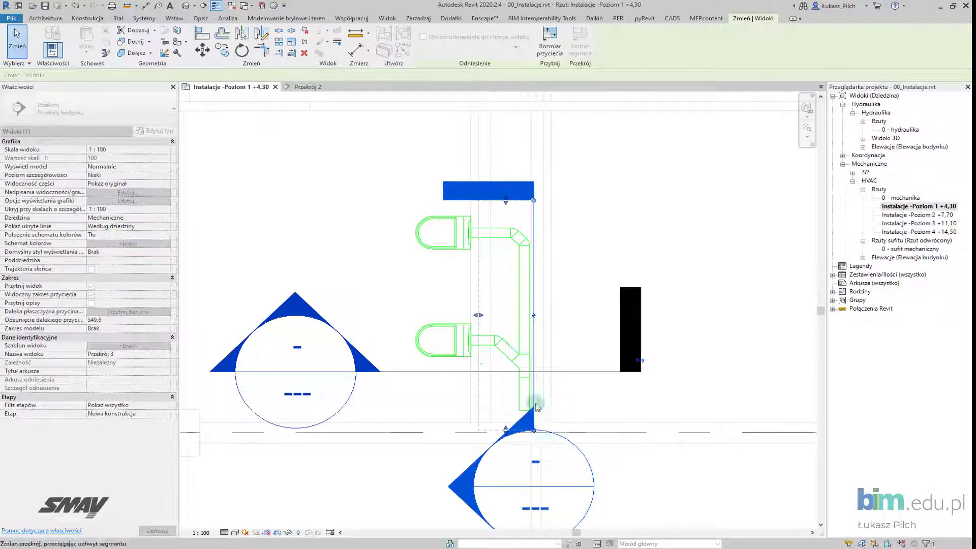
right_click(534, 366)
click(560, 171)
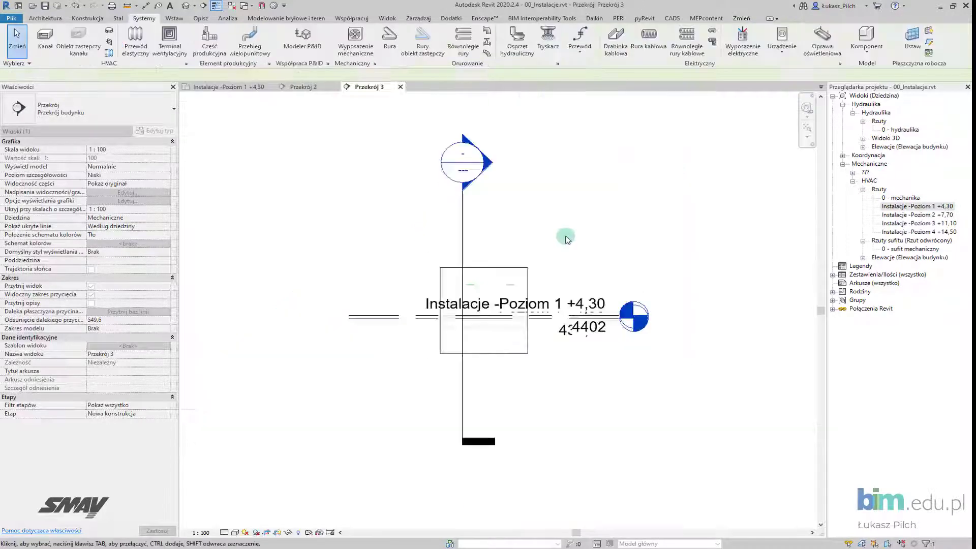
Extend the crop region up to Poziom 2 and 3 and set Detail Level to Fine
scroll(495, 259, down, 2)
middle_drag(495, 261, 463, 338)
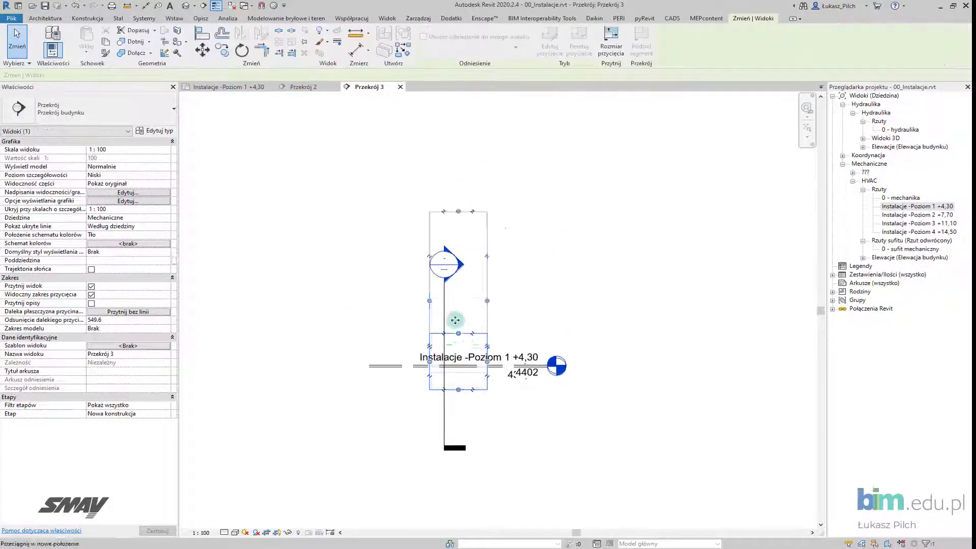
click(458, 334)
drag(459, 333, 459, 211)
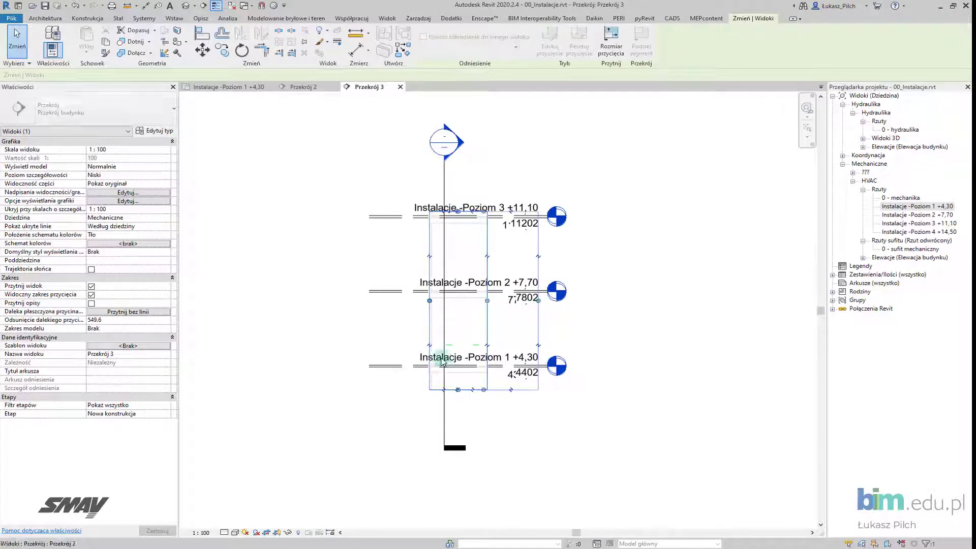
scroll(414, 376, up, 3)
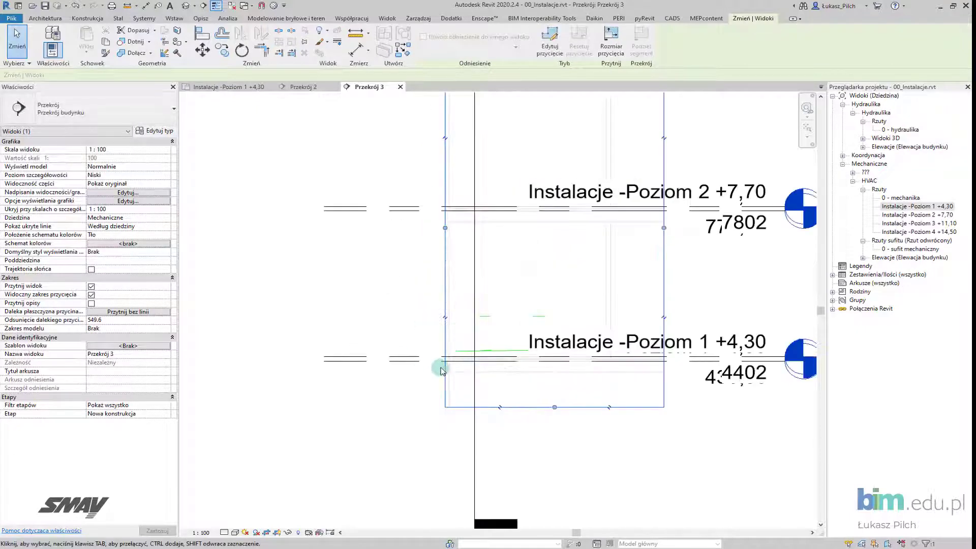
click(234, 296)
click(169, 176)
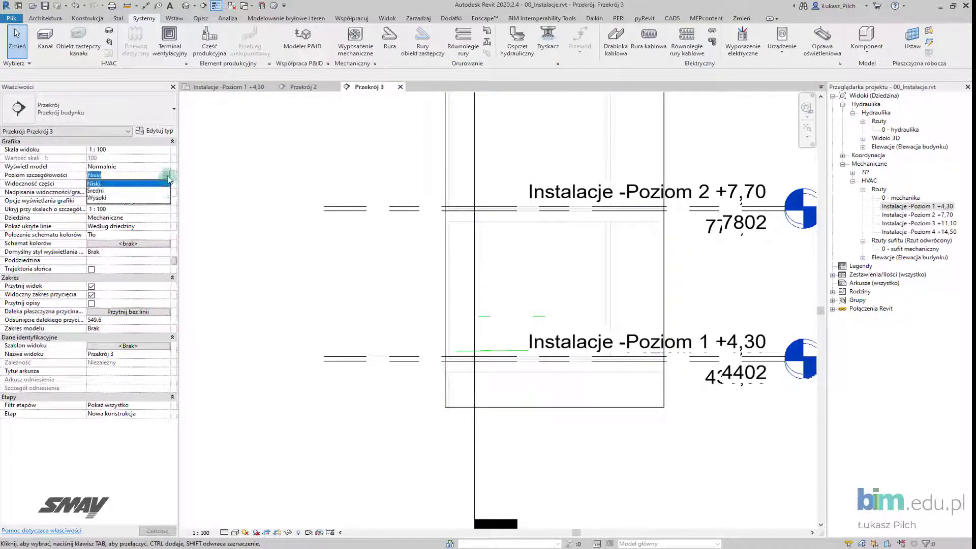
click(108, 199)
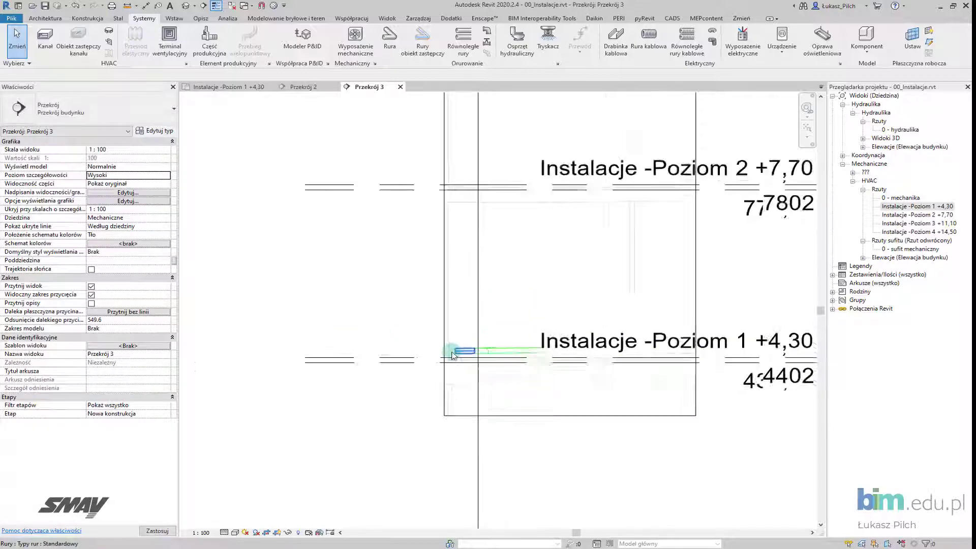
scroll(460, 354, up, 4)
right_click(461, 354)
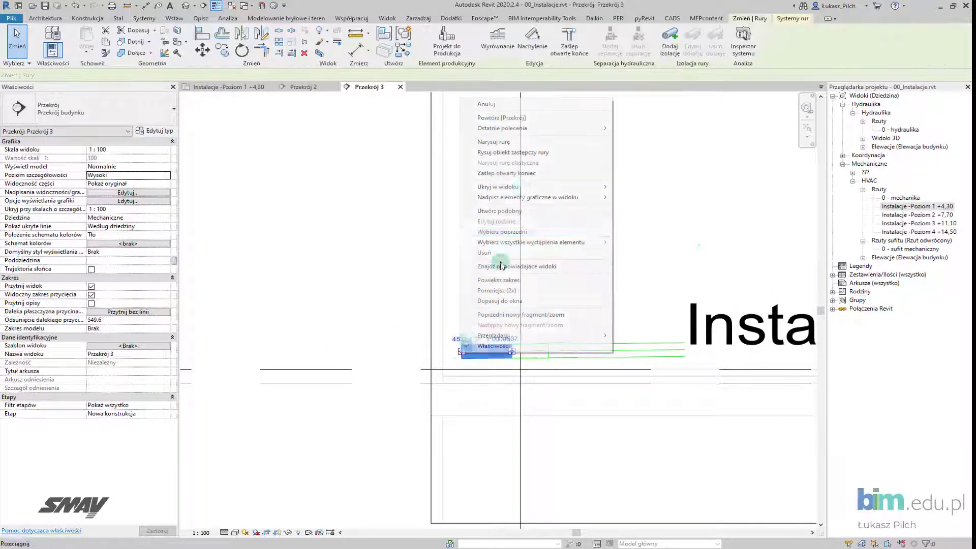
Draw a vertical pipe dropping down from the horizontal drain's end
click(483, 142)
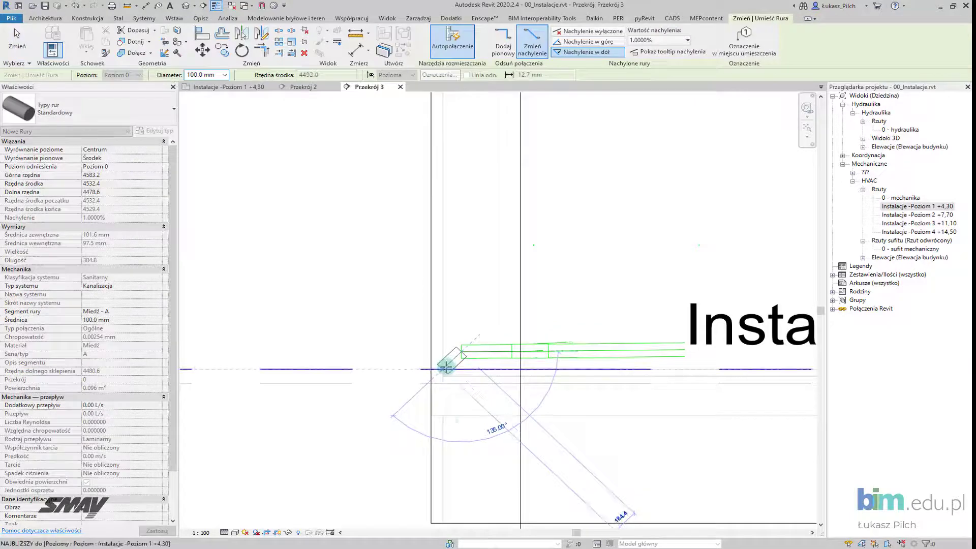
click(445, 425)
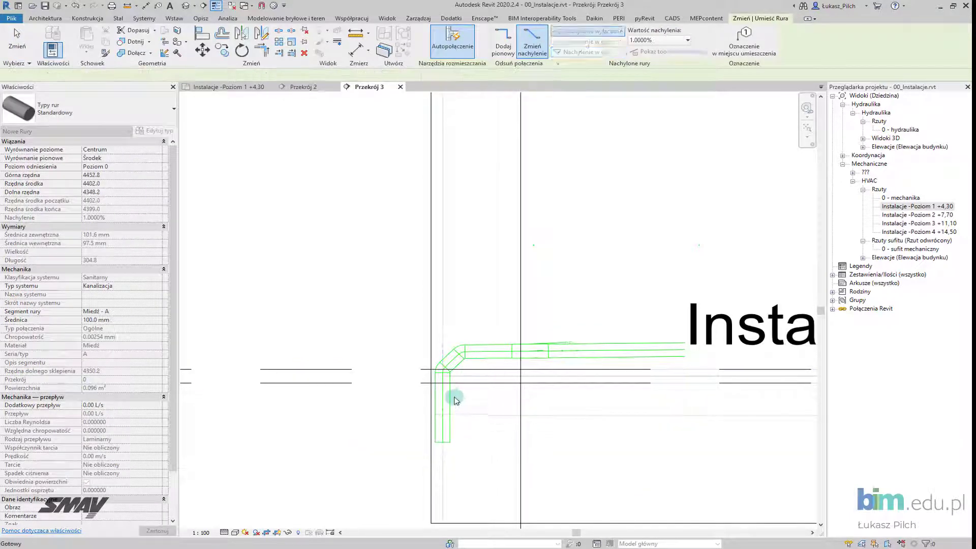
key(Escape)
key(Escape)
click(443, 382)
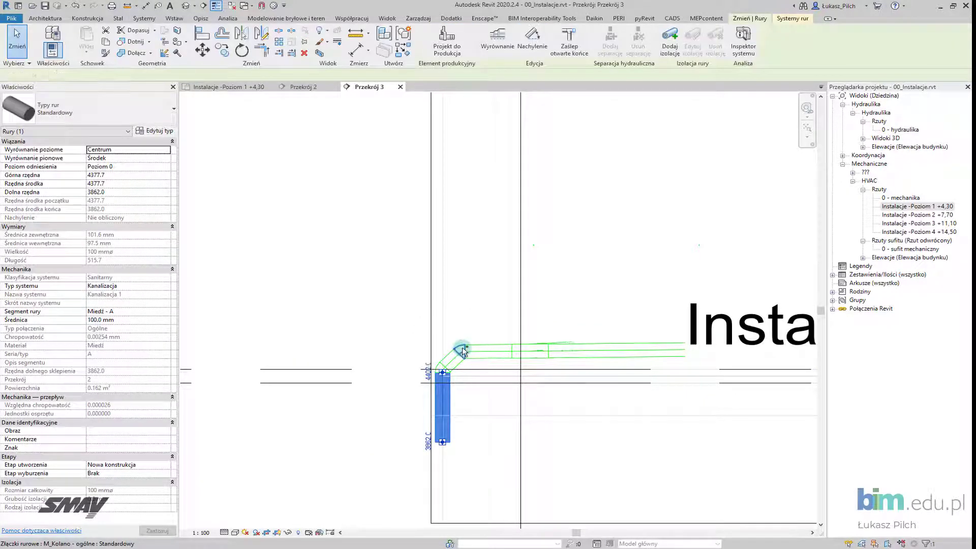
ctrl+click(462, 349)
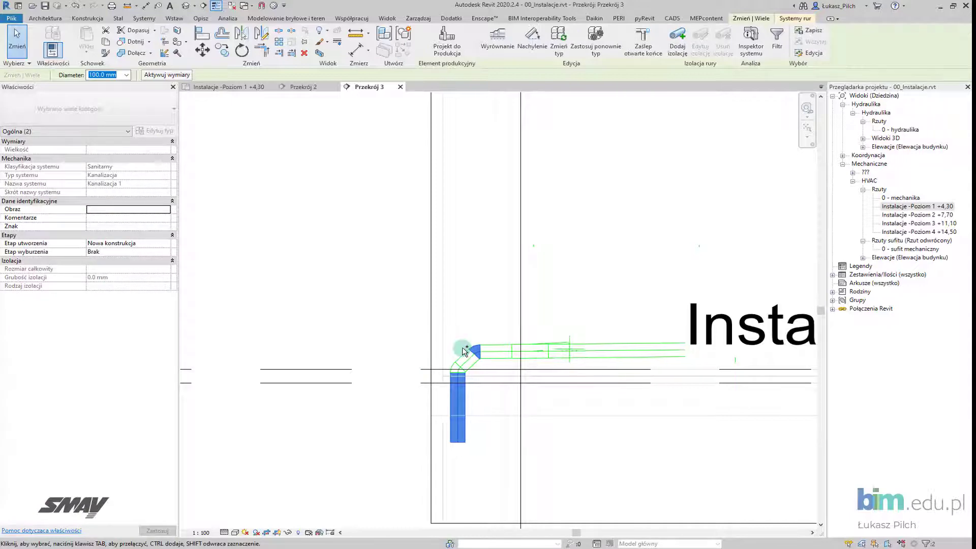
key(Escape)
Convert the bottom elbow fitting into a tee
click(455, 370)
scroll(460, 356, up, 2)
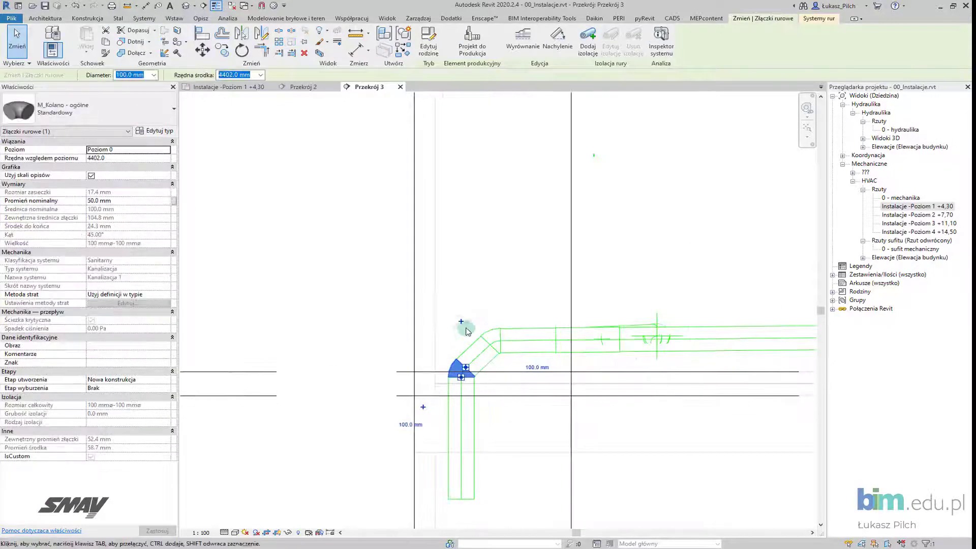
click(461, 323)
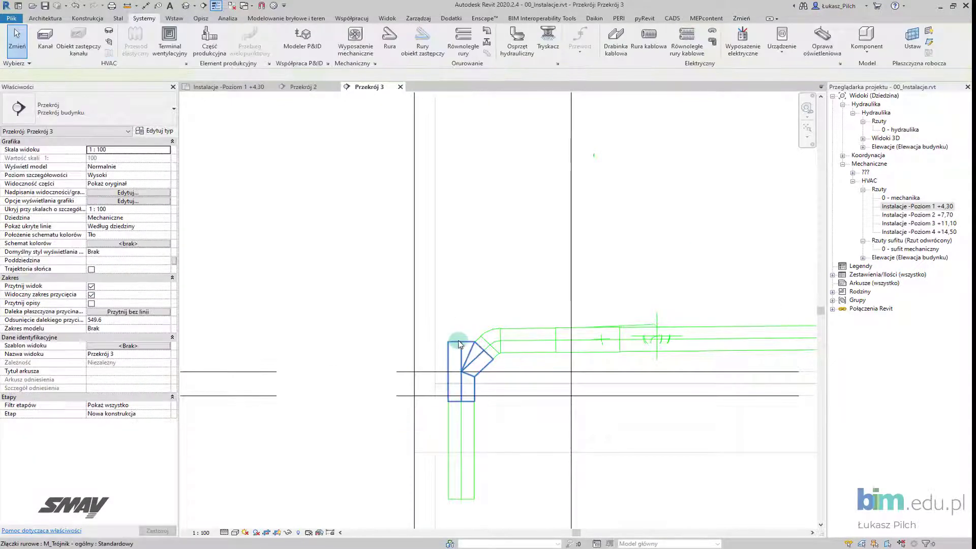
right_click(459, 344)
key(Escape)
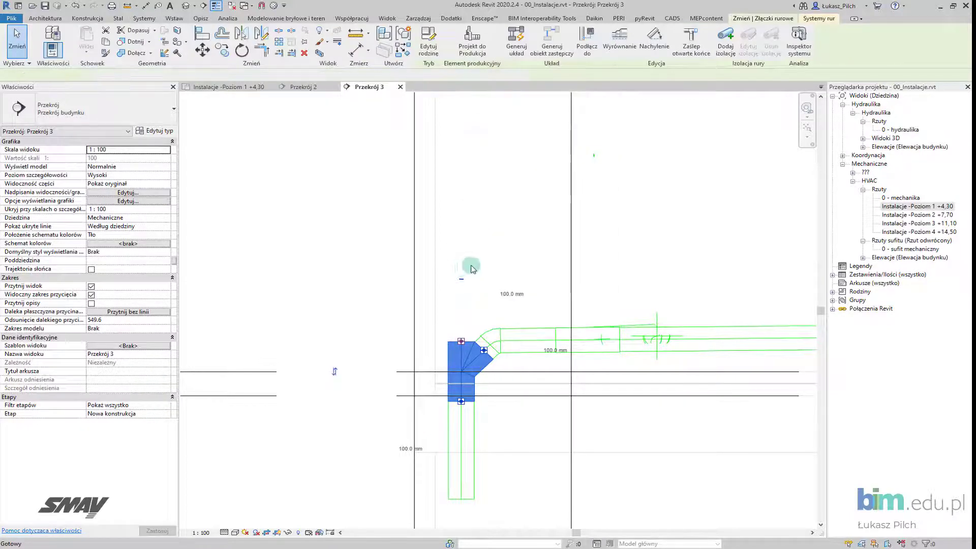
Draw a vent pipe rising straight up from the tee's open end
click(460, 258)
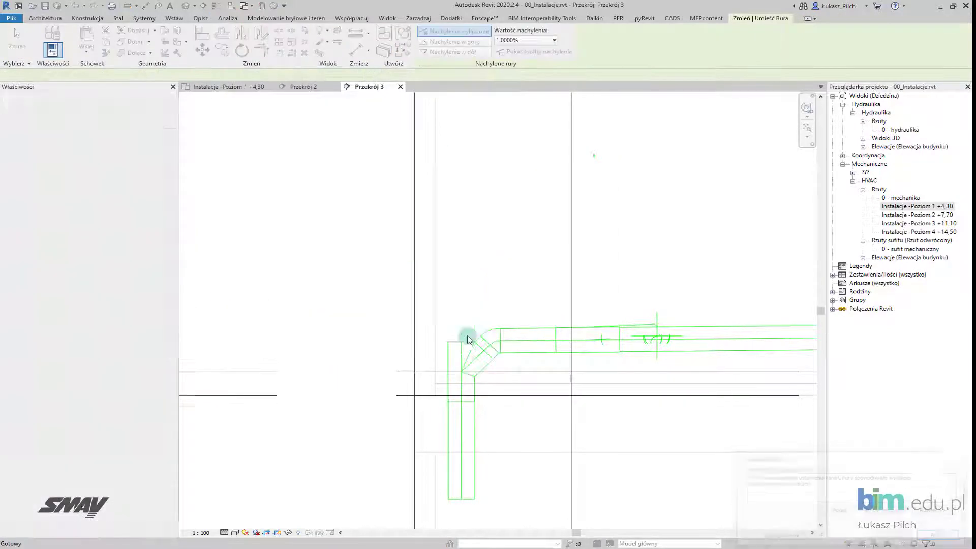
click(463, 346)
right_click(462, 346)
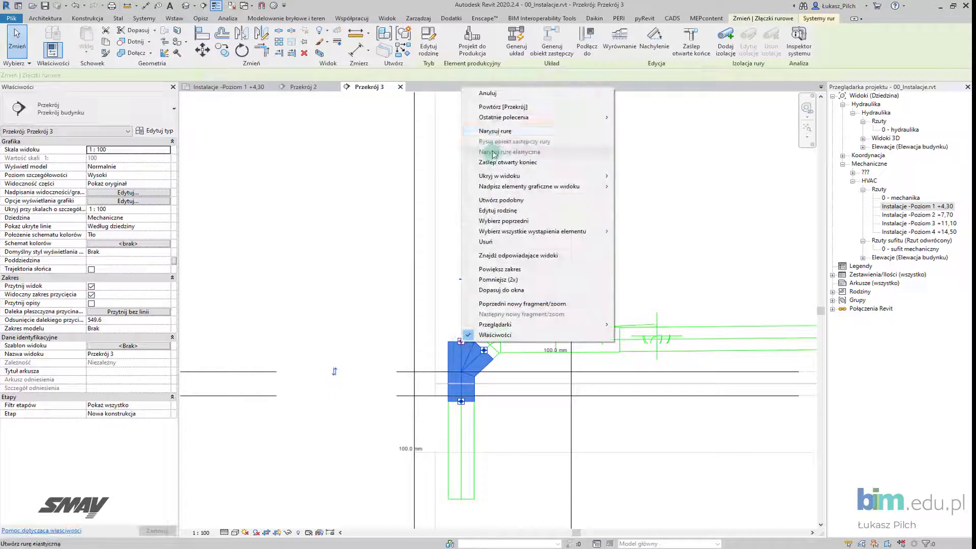
key(Escape)
click(465, 280)
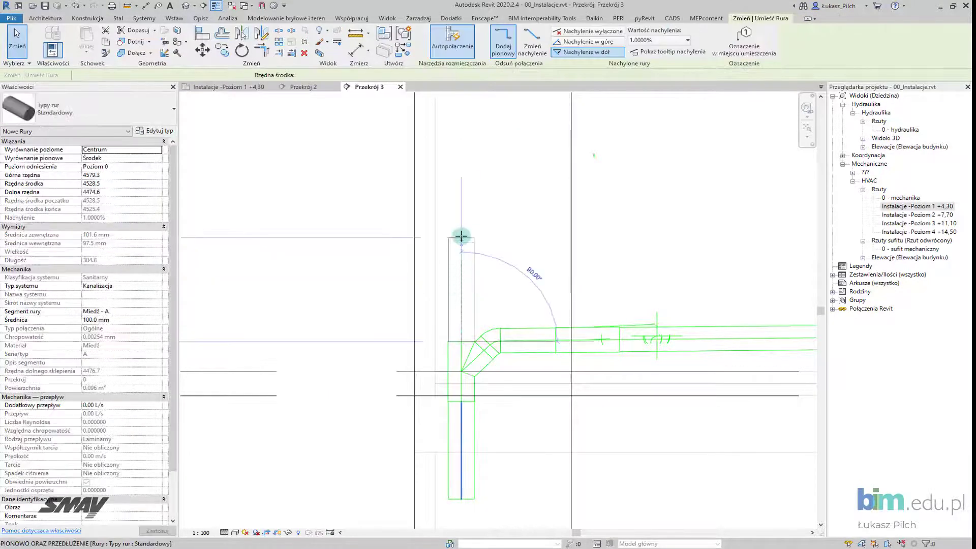
click(461, 235)
scroll(469, 316, down, 3)
Return to the plan, delete the two section markers, and select the connected drain network
key(Escape)
key(Escape)
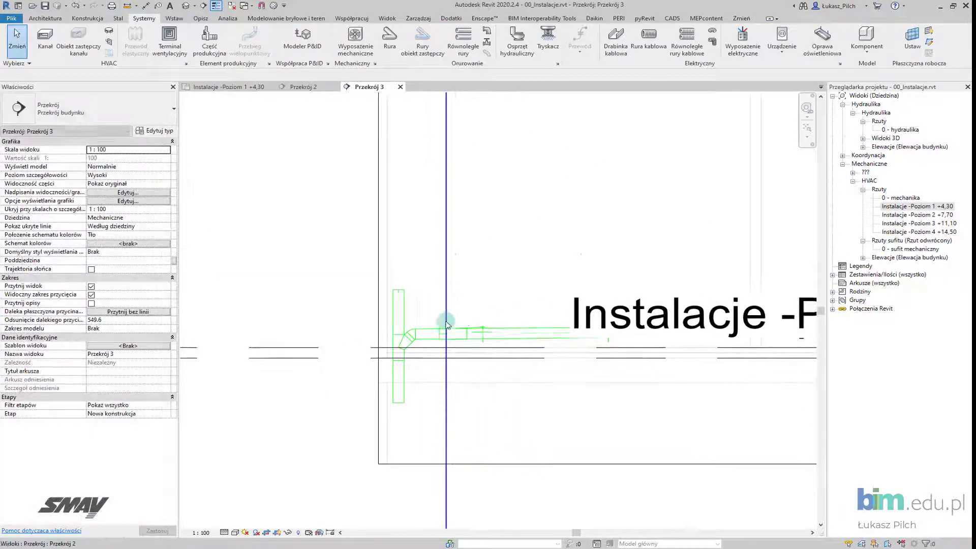
click(400, 87)
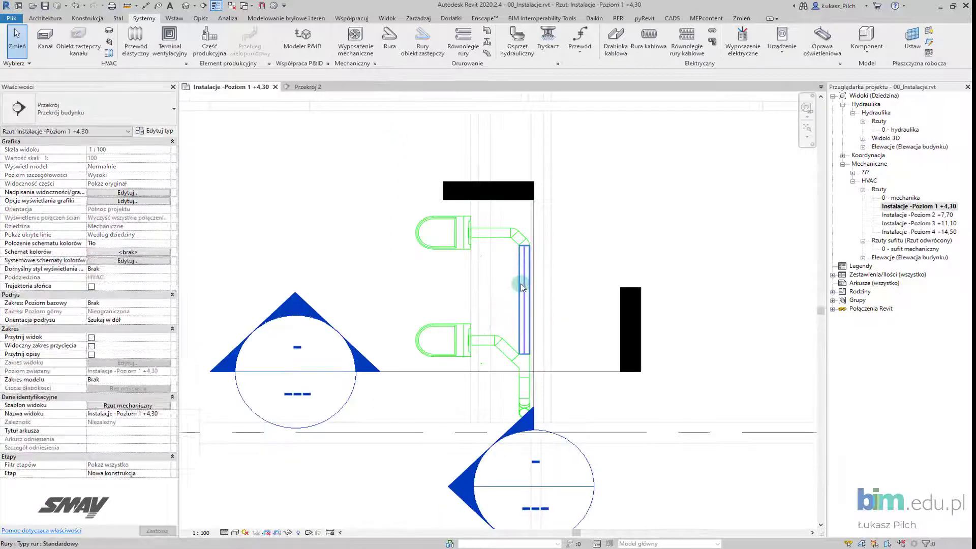
scroll(521, 282, down, 2)
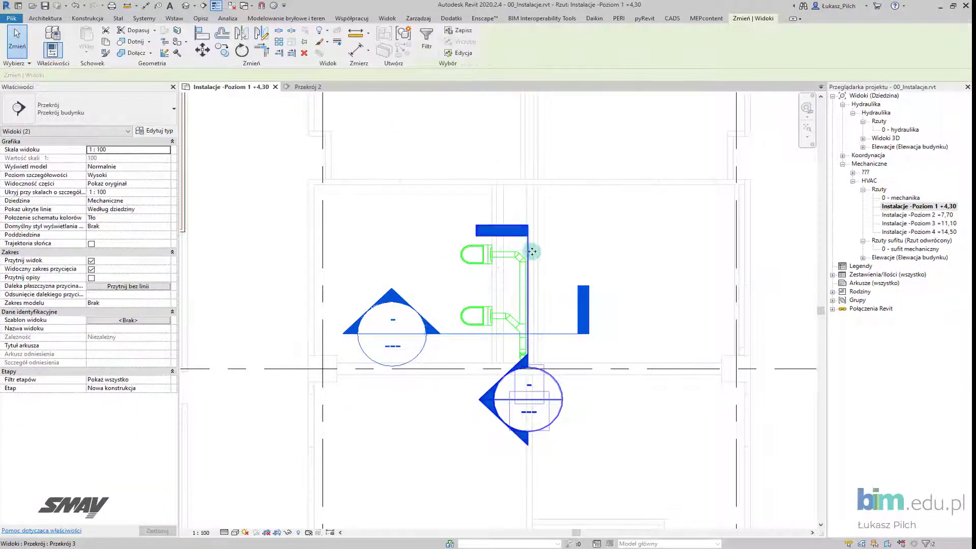
key(Delete)
key(Tab)
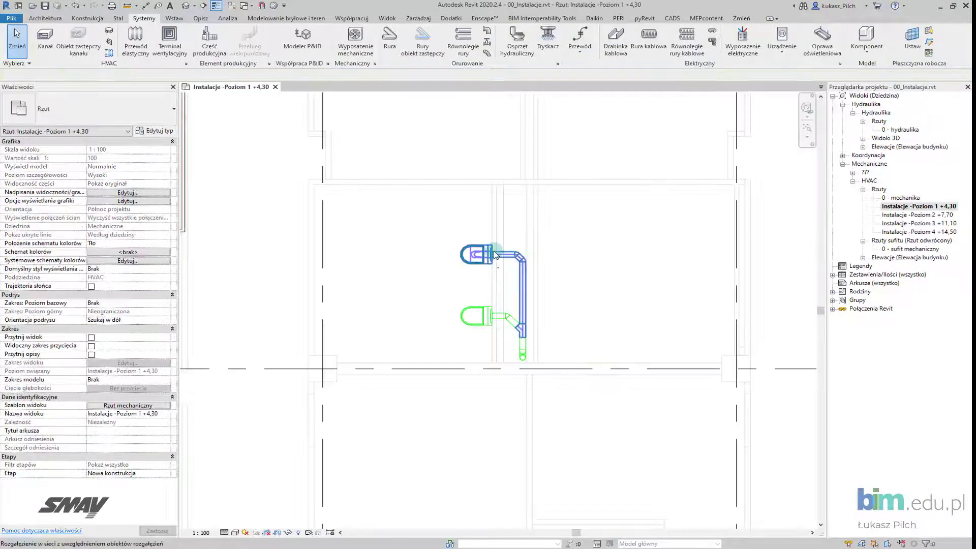
click(495, 252)
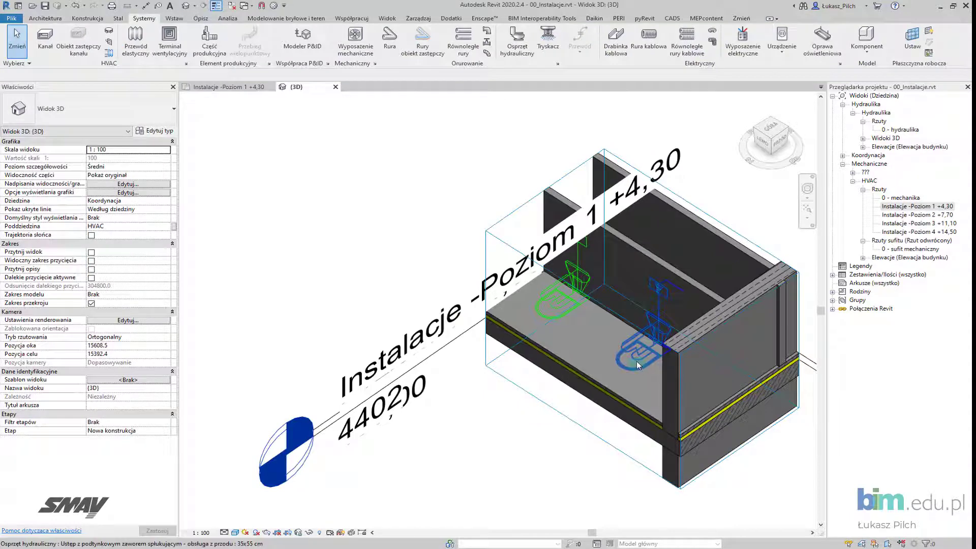
Orbit the 3D view around the toilets and riser
click(636, 361)
mouse_move(637, 361)
shift+middle_down()
mouse_move(734, 293)
mouse_move(656, 452)
shift+middle_up()
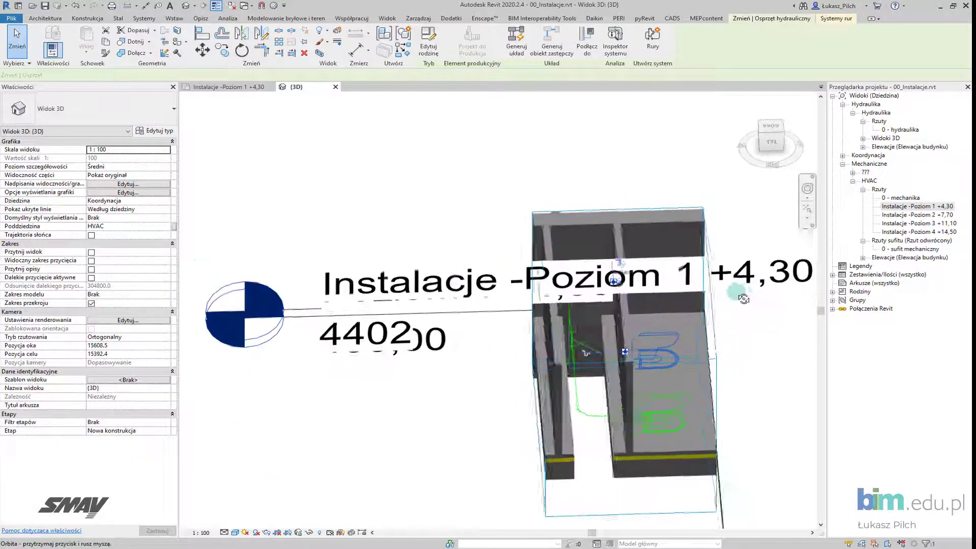
click(655, 453)
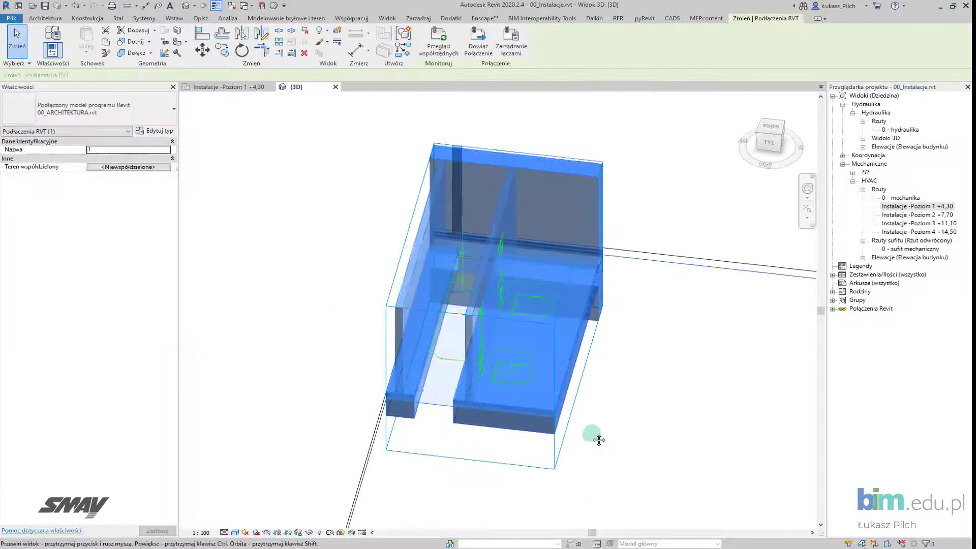
shift+middle_drag(593, 436, 159, 528)
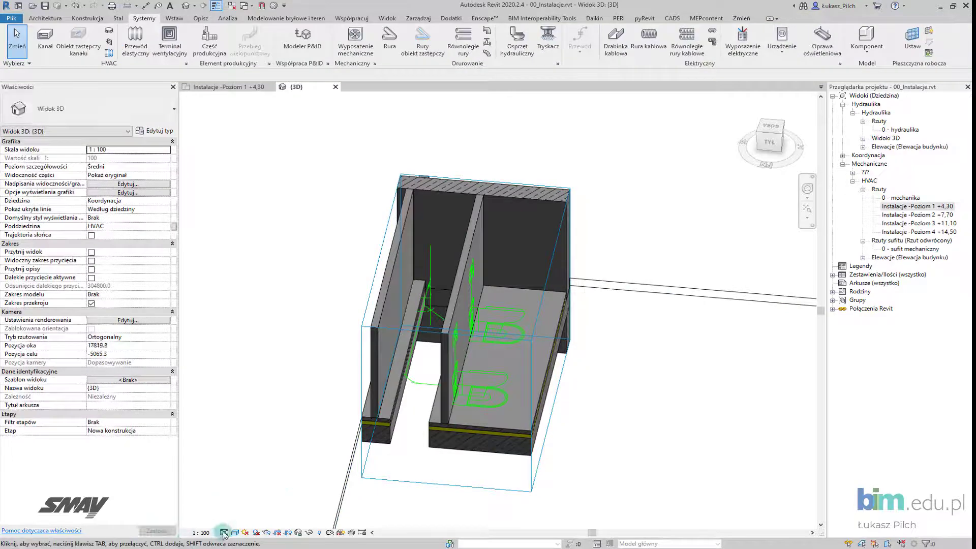
scroll(402, 412, up, 3)
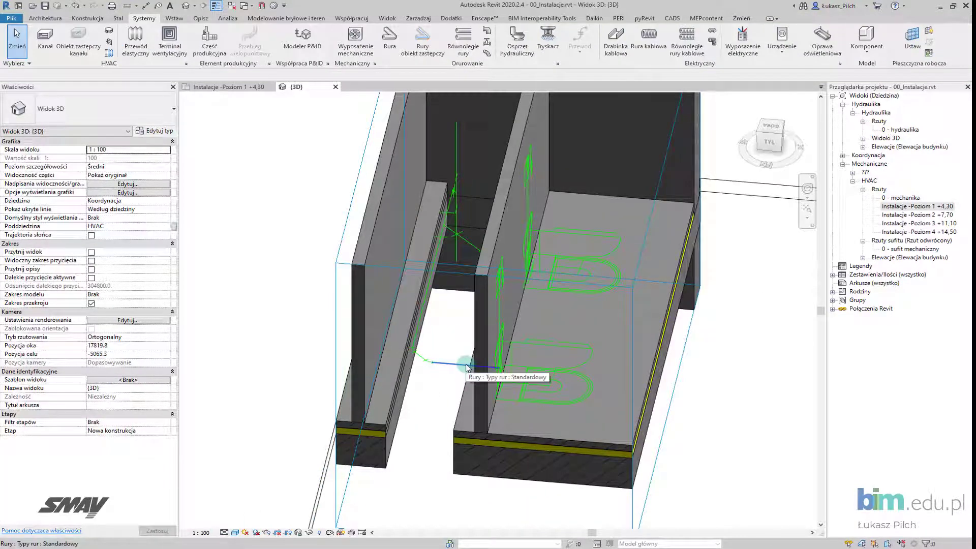
Set the 3D view's Detail Level to Wysoki (Fine)
click(224, 533)
click(235, 523)
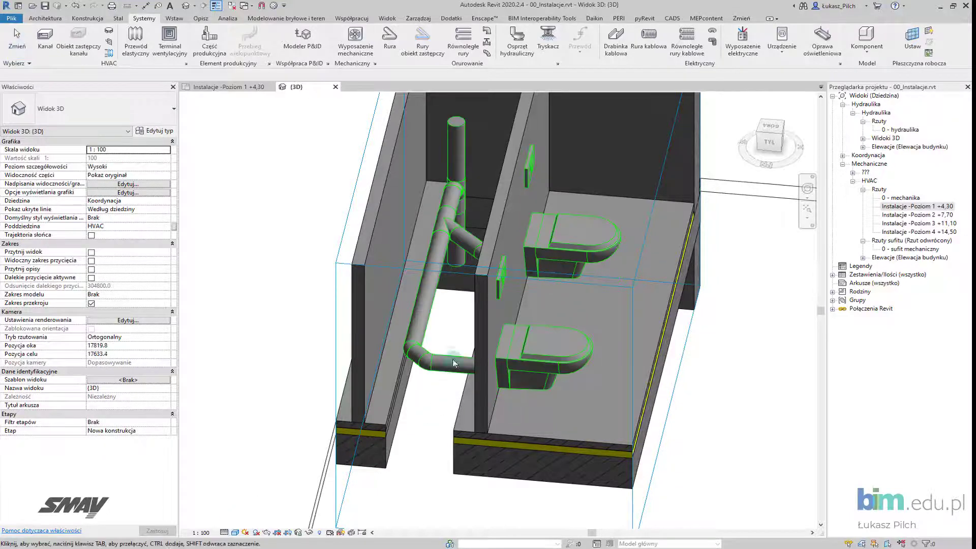
scroll(450, 409, down, 3)
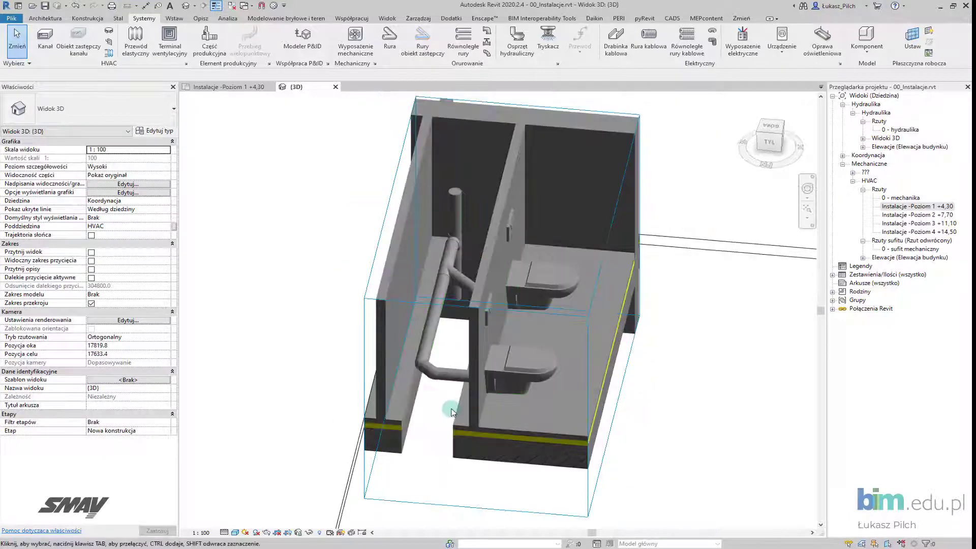
mouse_move(450, 409)
middle_down()
mouse_move(530, 408)
mouse_move(482, 403)
middle_up()
scroll(530, 408, up, 2)
scroll(482, 403, down, 4)
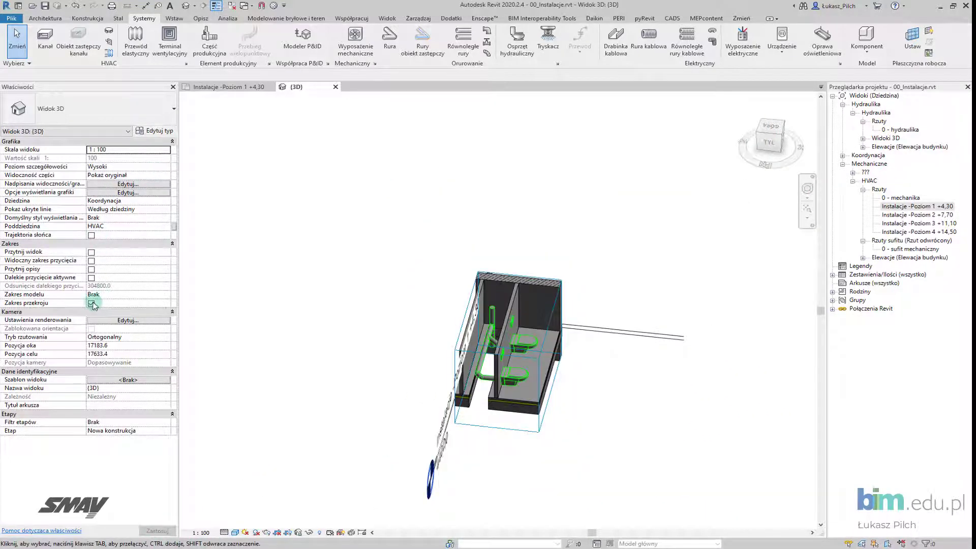
click(167, 202)
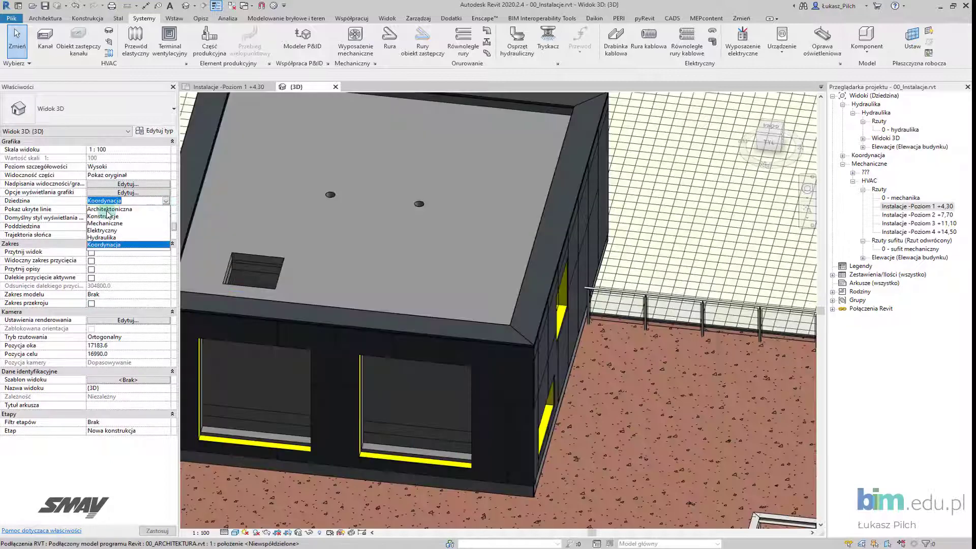
Set the 3D view discipline to Mechaniczne and inspect the model
click(109, 223)
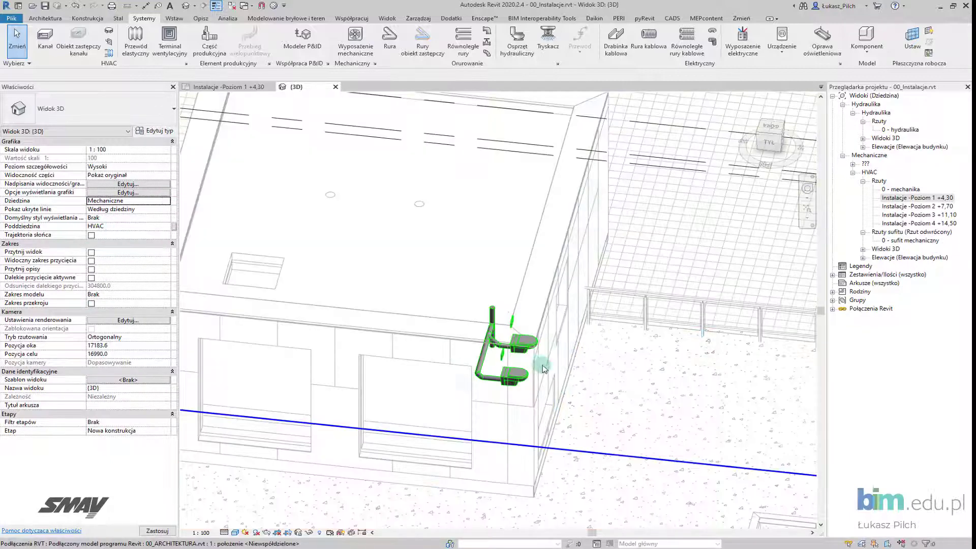
middle_drag(450, 359, 542, 379)
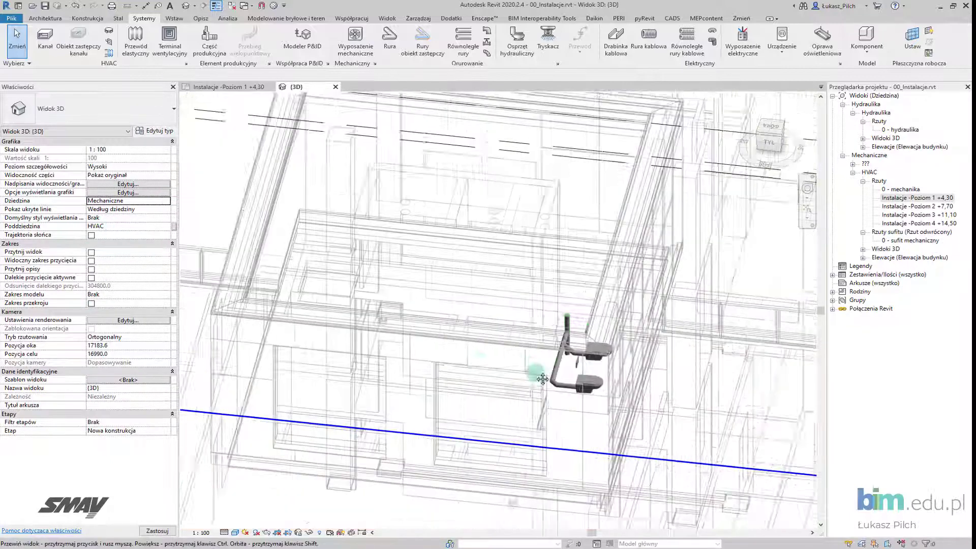
scroll(528, 370, down, 3)
scroll(495, 333, down, 2)
scroll(488, 283, up, 2)
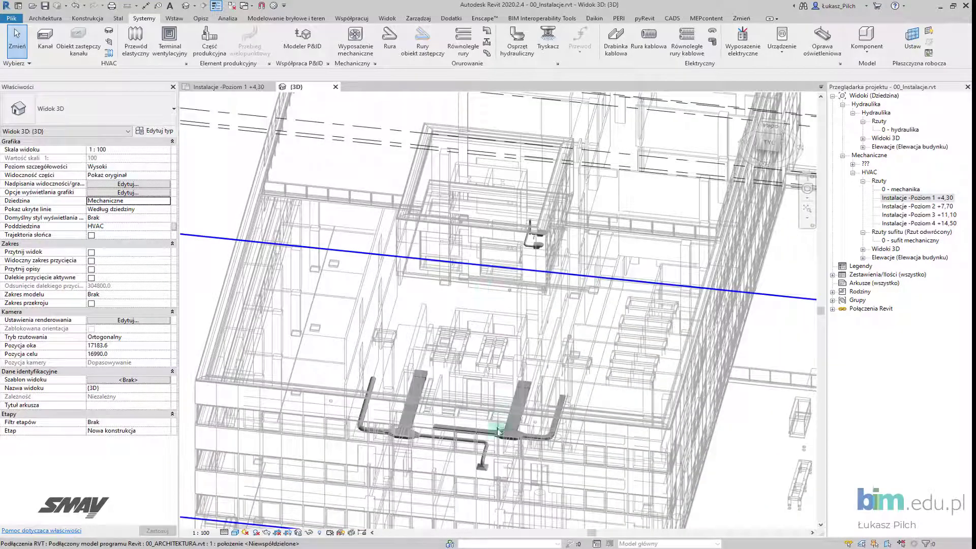
scroll(490, 436, up, 2)
shift+middle_drag(462, 414, 463, 392)
scroll(461, 407, down, 3)
scroll(489, 384, up, 3)
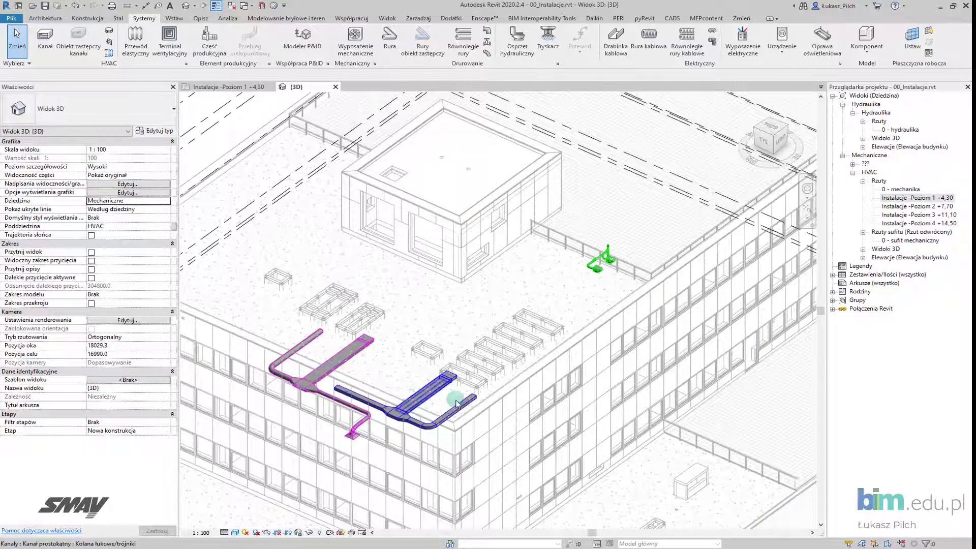
scroll(603, 252, up, 5)
Orbit around the toilets and drain pipes, then close the 3D view
click(639, 314)
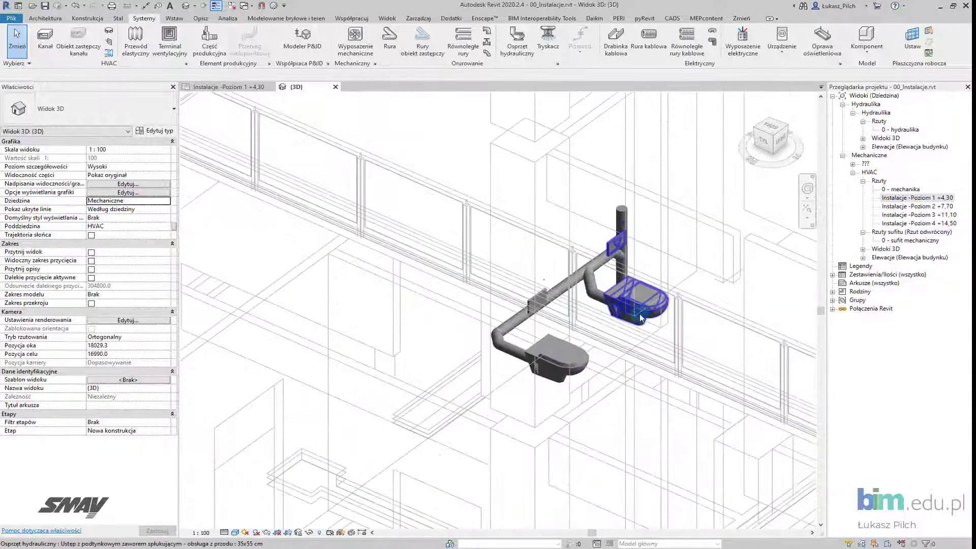
mouse_move(548, 307)
shift+middle_down()
mouse_move(623, 296)
mouse_move(575, 316)
shift+middle_up()
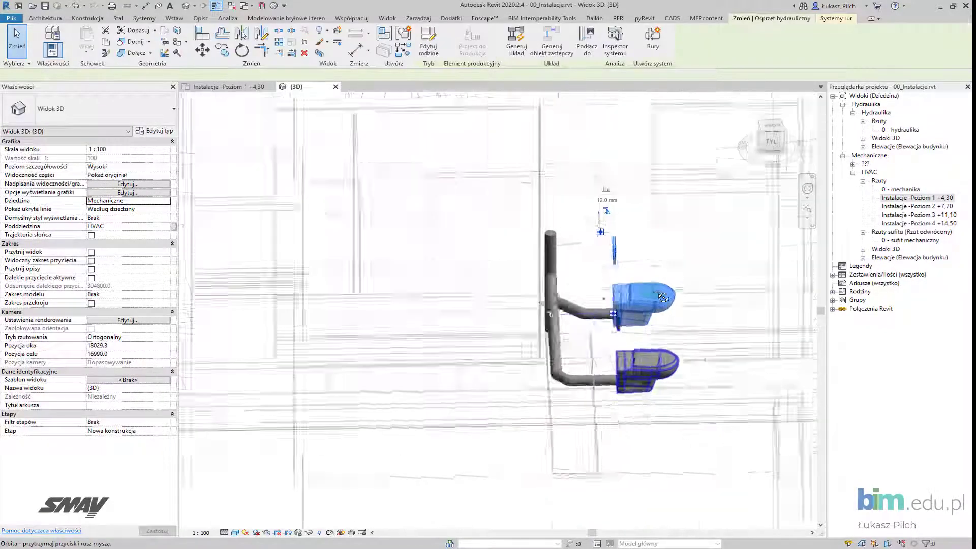
key(Escape)
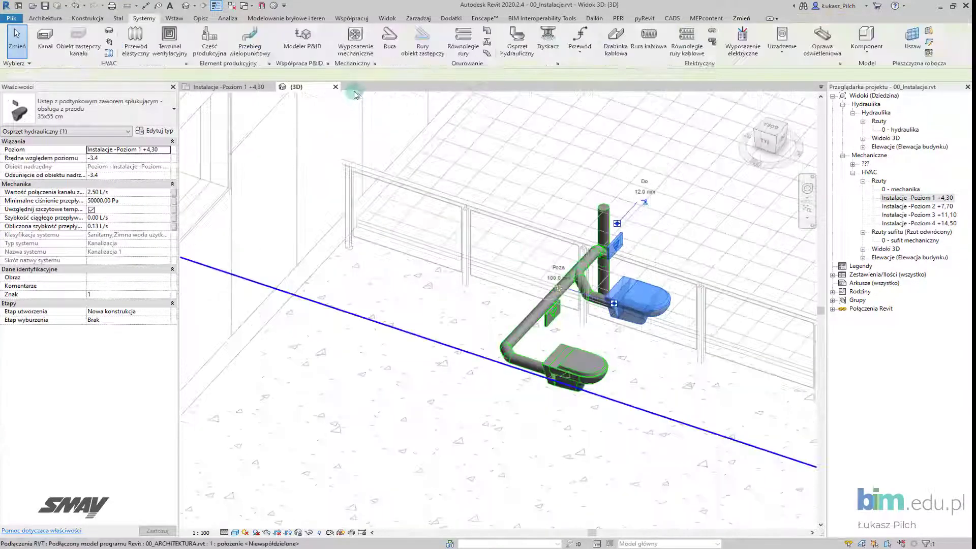
click(336, 86)
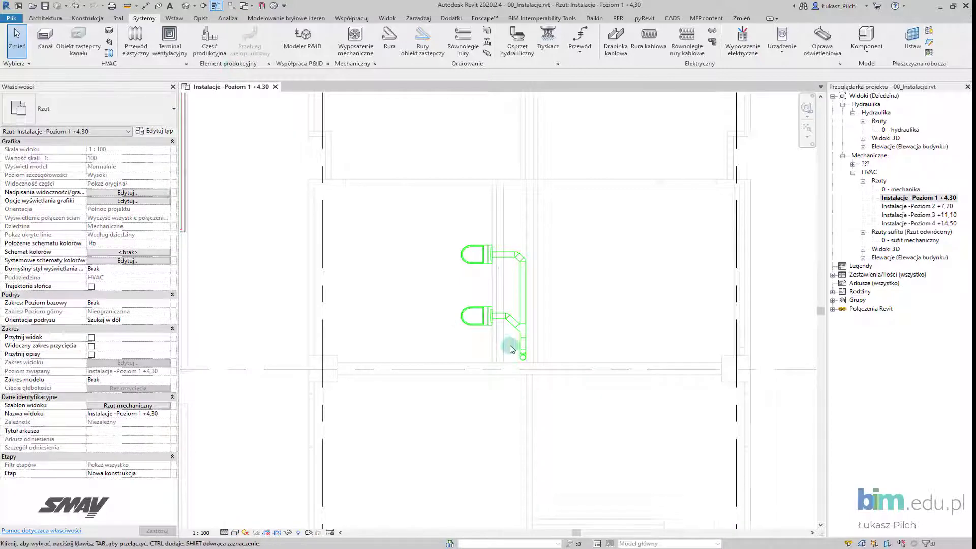
Begin a new pipe near the toilets with system type Ciepła woda użytkowa
scroll(510, 342, down, 2)
scroll(376, 236, down, 1)
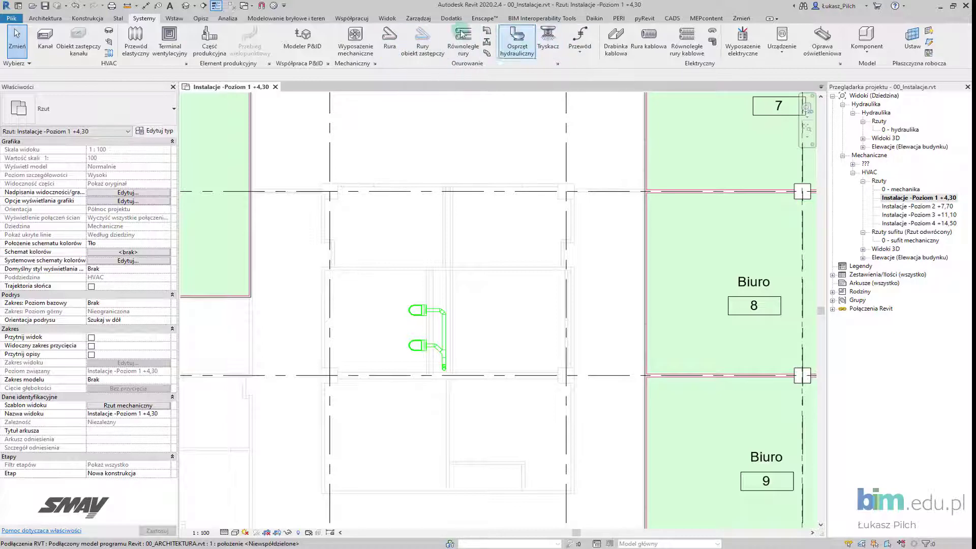
click(390, 41)
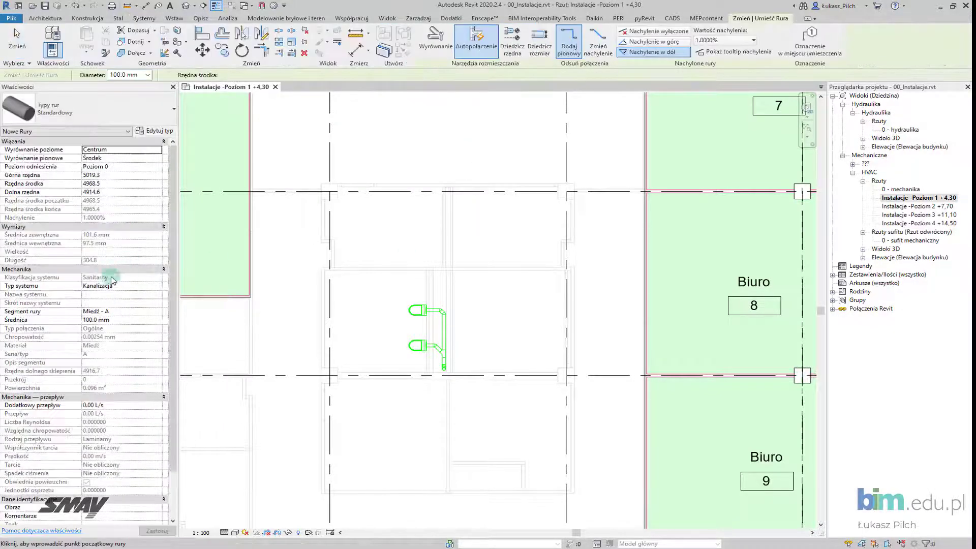
click(156, 288)
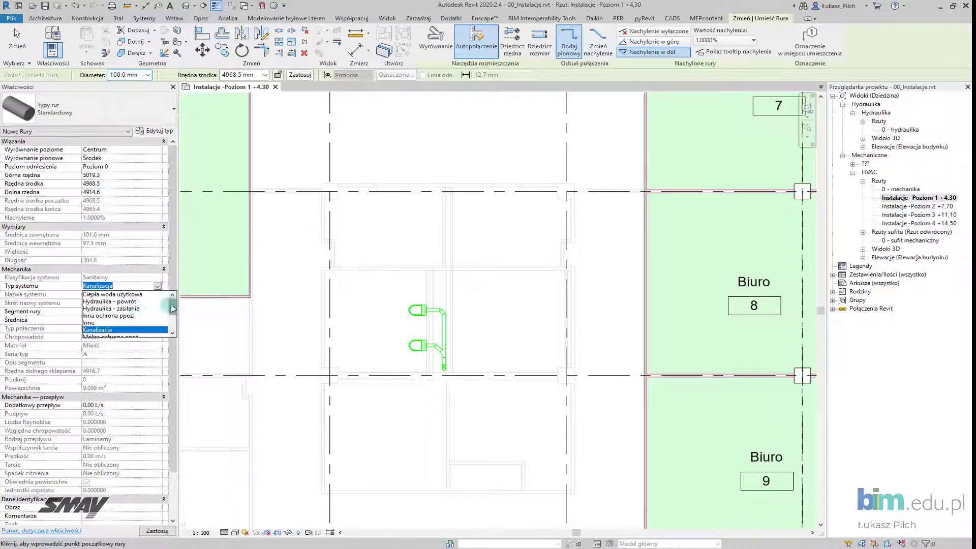
drag(172, 309, 172, 306)
click(126, 297)
Draw a 20 mm domestic hot water pipe horizontally above the two toilets
scroll(442, 312, up, 2)
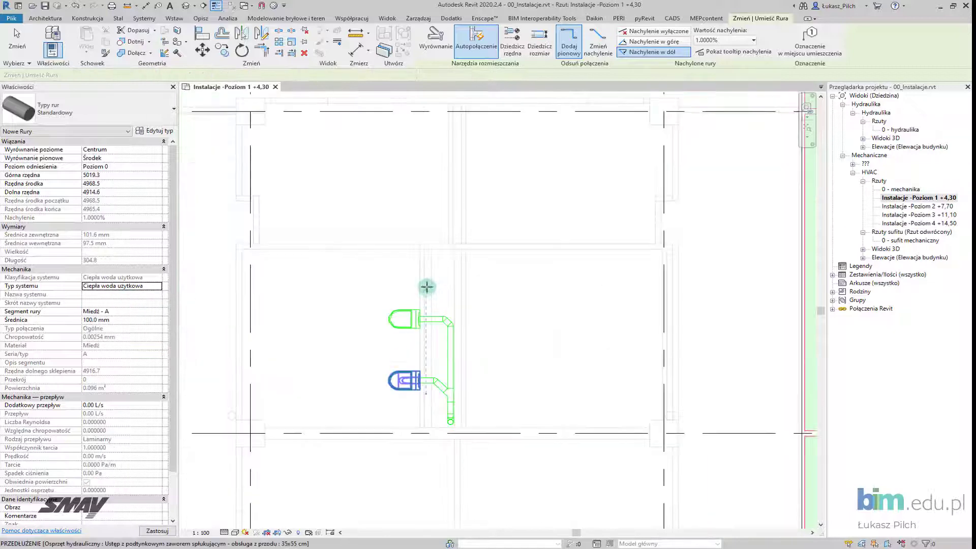
scroll(428, 285, up, 1)
click(443, 276)
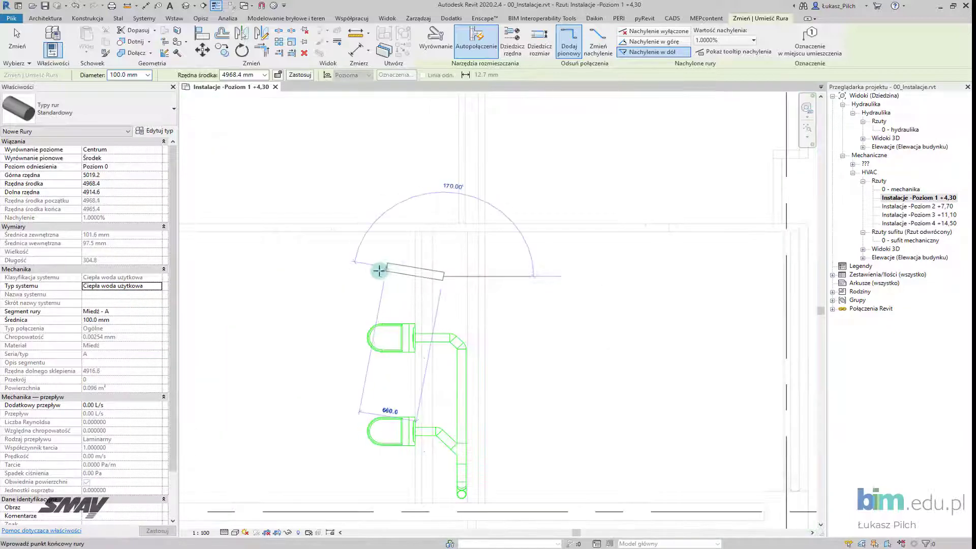
click(147, 75)
click(123, 120)
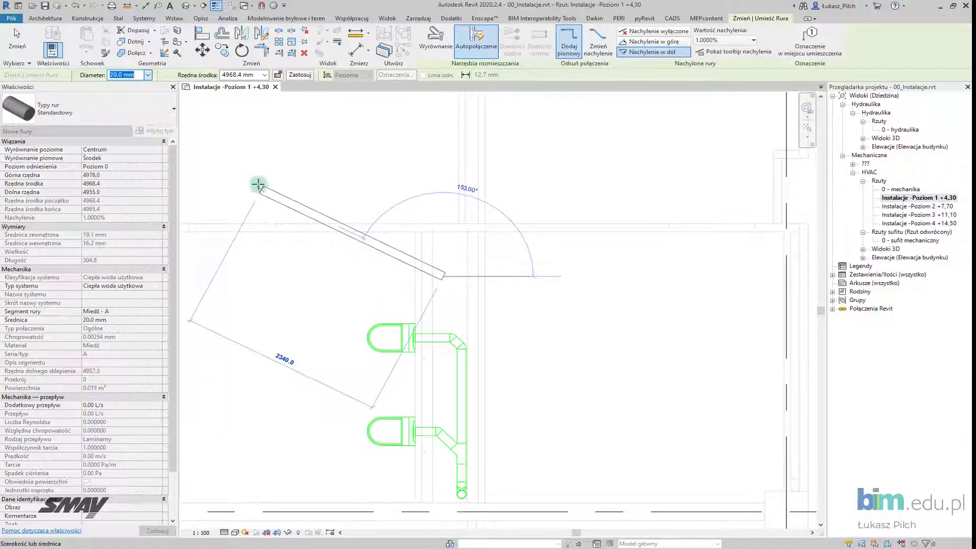
click(372, 274)
Draw a parallel Zimna woda użytkowa cold water pipe beside the hot water pipe
scroll(429, 279, up, 1)
scroll(429, 279, up, 2)
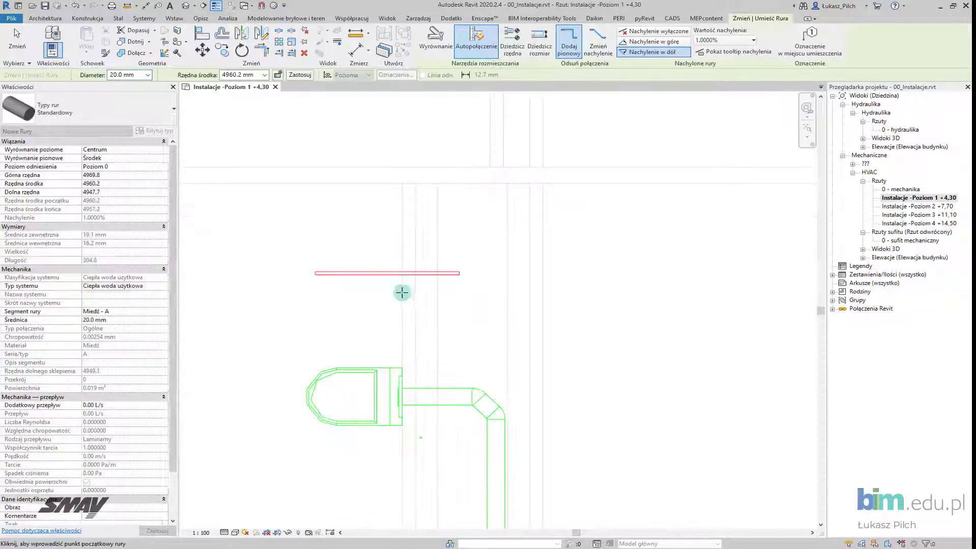
click(160, 286)
scroll(152, 316, down, 2)
click(145, 333)
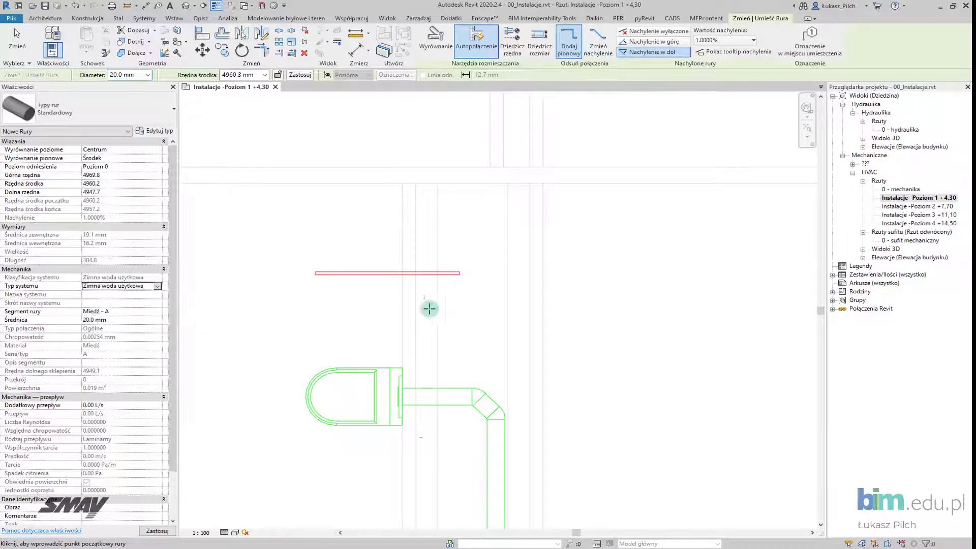
click(459, 290)
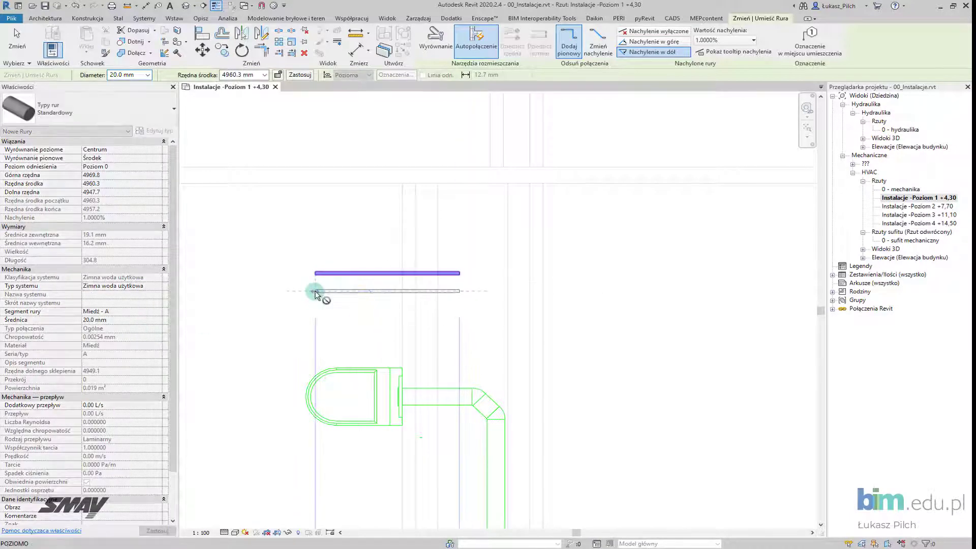
click(315, 291)
key(Escape)
key(Escape)
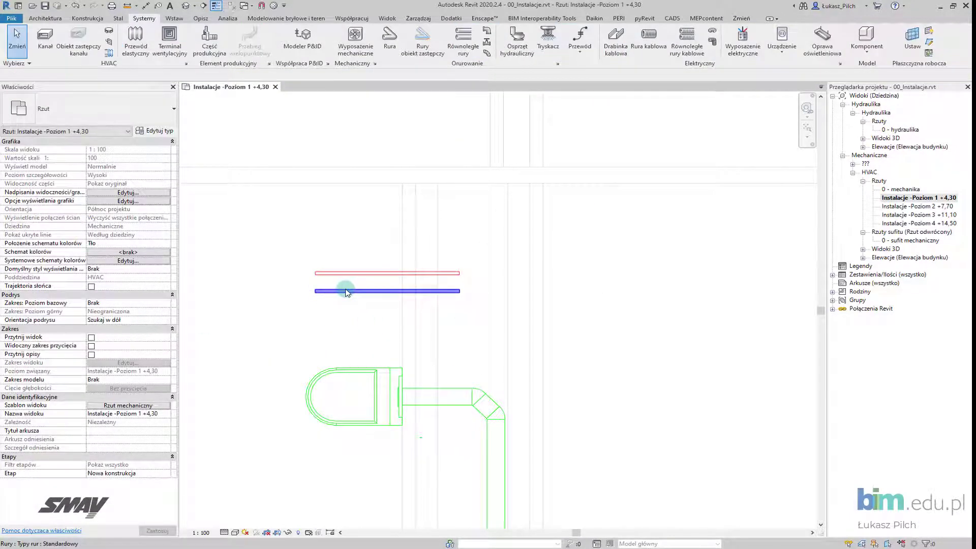
scroll(346, 292, down, 4)
scroll(356, 306, down, 4)
middle_drag(388, 279, 456, 273)
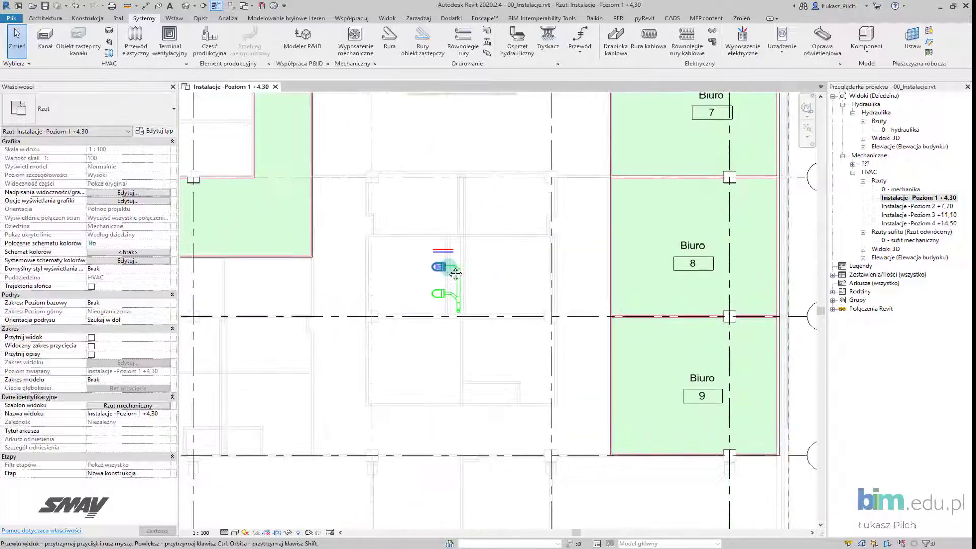
scroll(449, 270, down, 1)
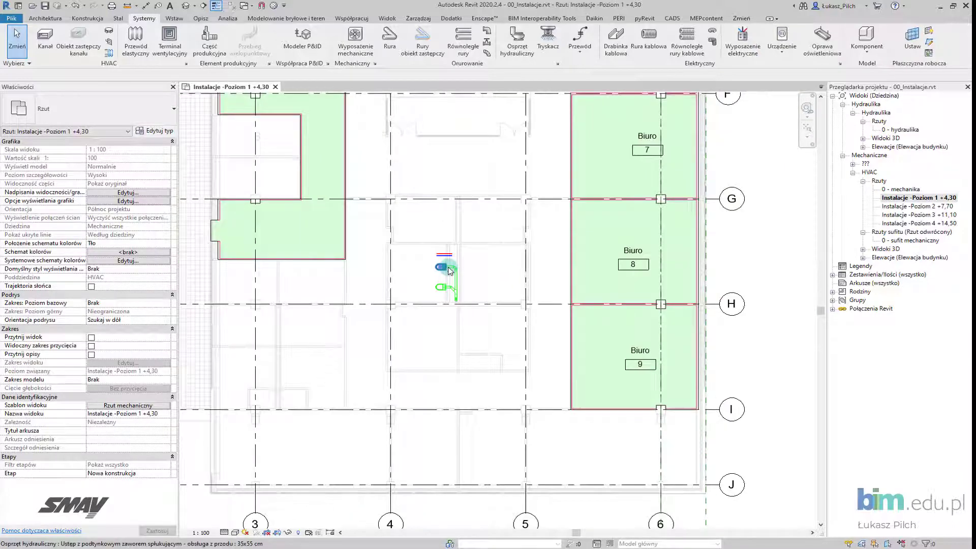